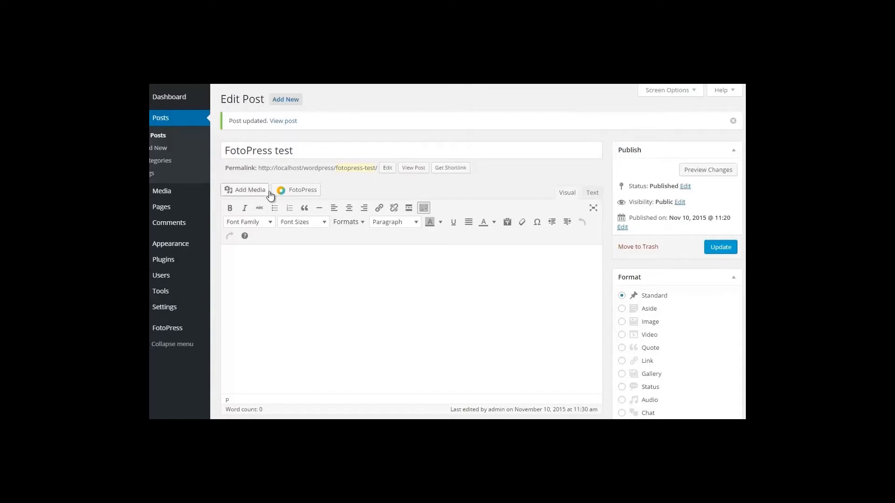
Step: Open the FotoPress image editor from the post and search the free images for "yoga"
{"action": "left_click", "coordinate": [303, 191]}
{"action": "left_click", "coordinate": [208, 191]}
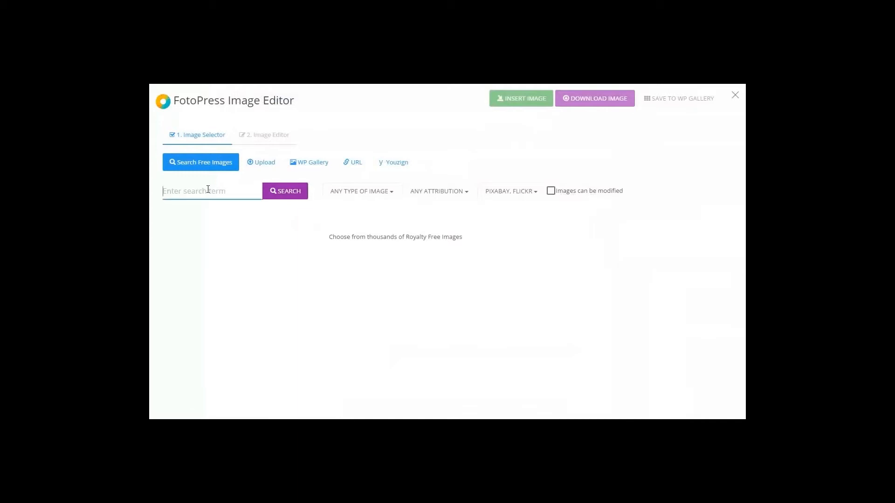
{"action": "type", "text": "yoga"}
{"action": "key", "text": "Return"}
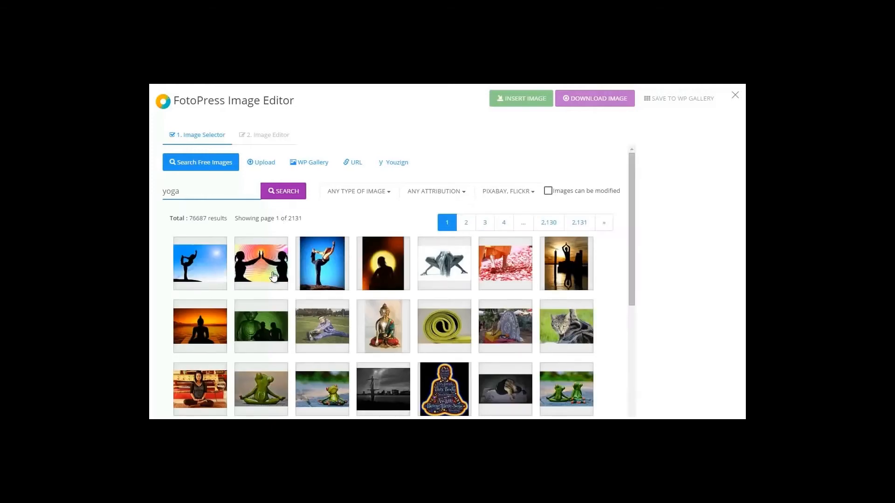
Step: Browse the yoga results and preview the image information of several silhouette pictures
{"action": "scroll", "coordinate": [274, 282], "scroll_direction": "down", "scroll_amount": 1}
{"action": "scroll", "coordinate": [273, 280], "scroll_direction": "down", "scroll_amount": 3}
{"action": "scroll", "coordinate": [272, 277], "scroll_direction": "up", "scroll_amount": 4}
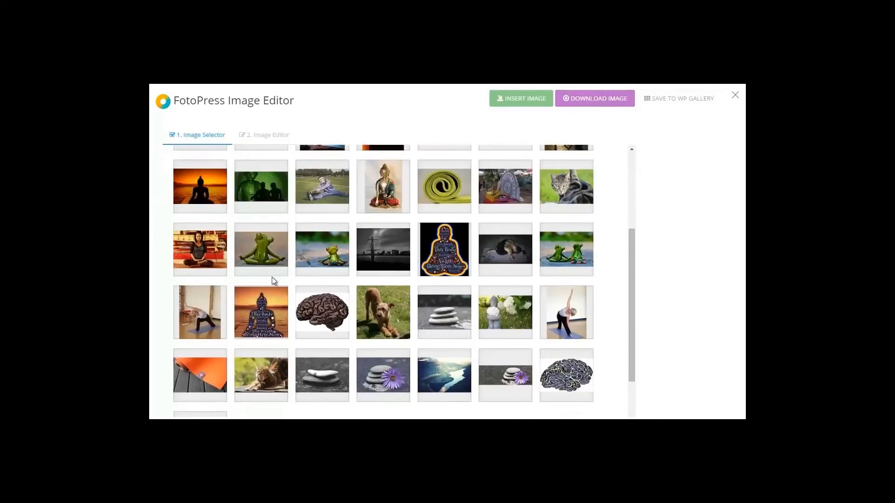
{"action": "left_click", "coordinate": [254, 273]}
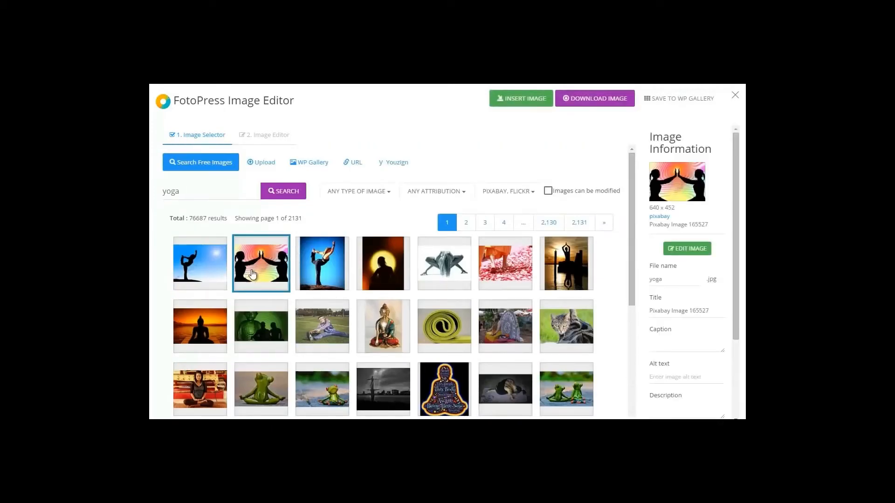
{"action": "left_click", "coordinate": [308, 274]}
{"action": "left_click", "coordinate": [383, 280]}
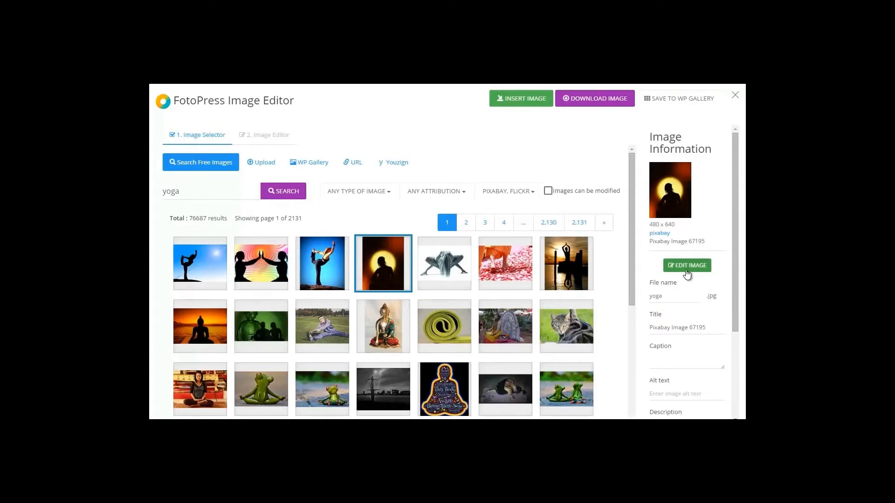
Step: Replace the search term with "dog" and run the free image search again
{"action": "double_click", "coordinate": [202, 193]}
{"action": "type", "text": "dog"}
{"action": "key", "text": "Return"}
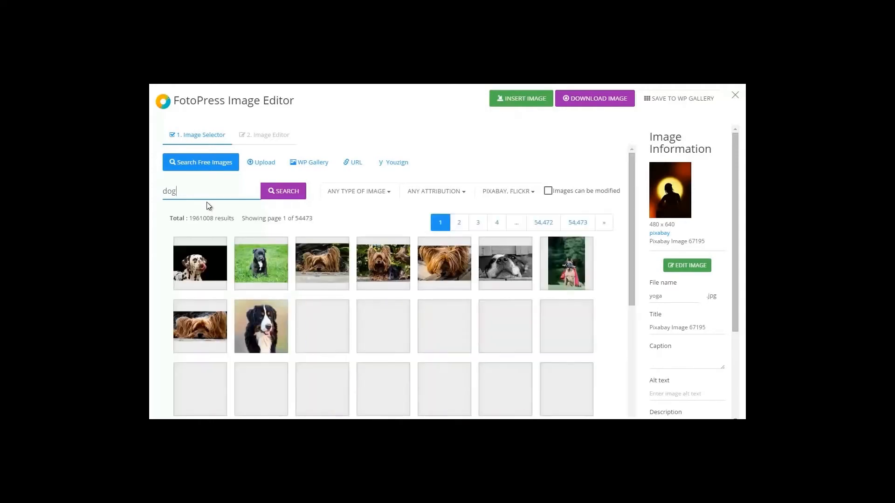
{"action": "left_click", "coordinate": [189, 218]}
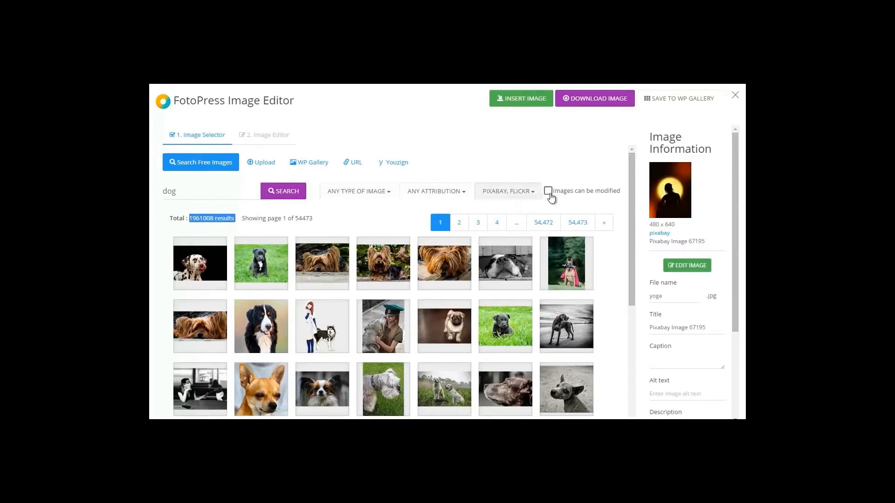
Step: Choose the photo of the brown dog with the blue collar from the results and open it for editing
{"action": "left_click", "coordinate": [275, 266]}
{"action": "scroll", "coordinate": [321, 305], "scroll_direction": "down", "scroll_amount": 2}
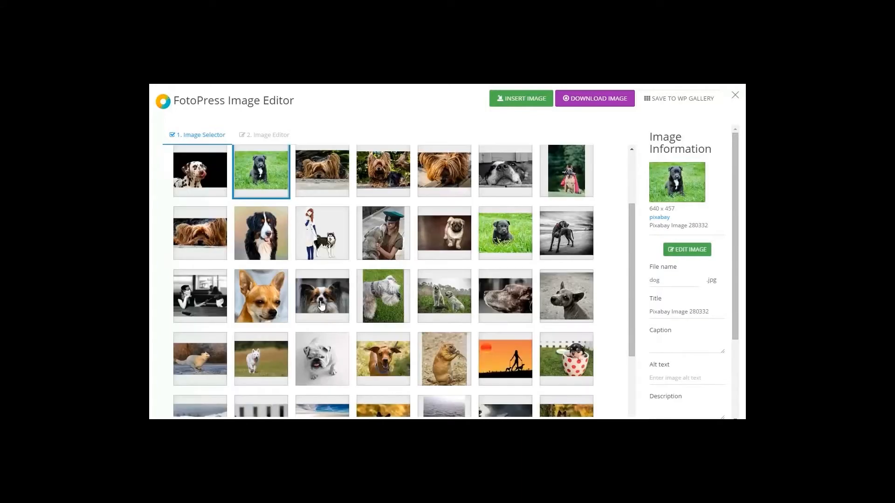
{"action": "left_click", "coordinate": [380, 377]}
{"action": "left_click_drag", "start_coordinate": [683, 276], "coordinate": [622, 279]}
{"action": "left_click", "coordinate": [665, 310]}
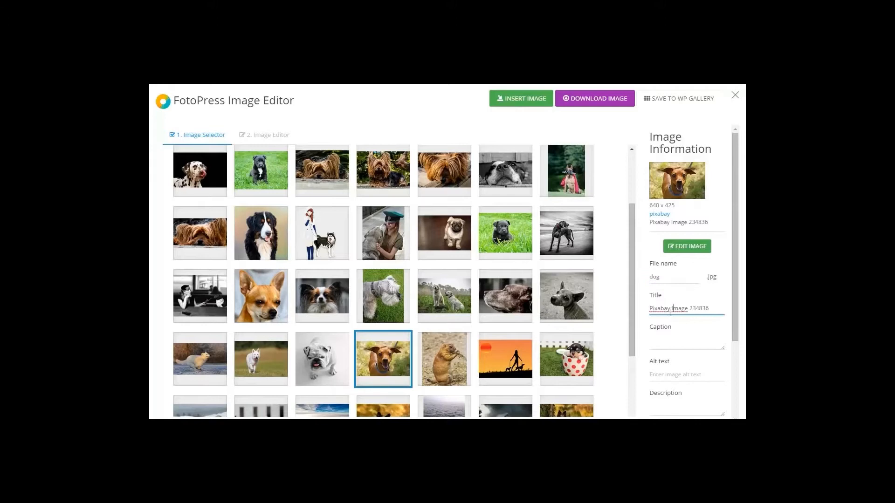
{"action": "left_click", "coordinate": [687, 245]}
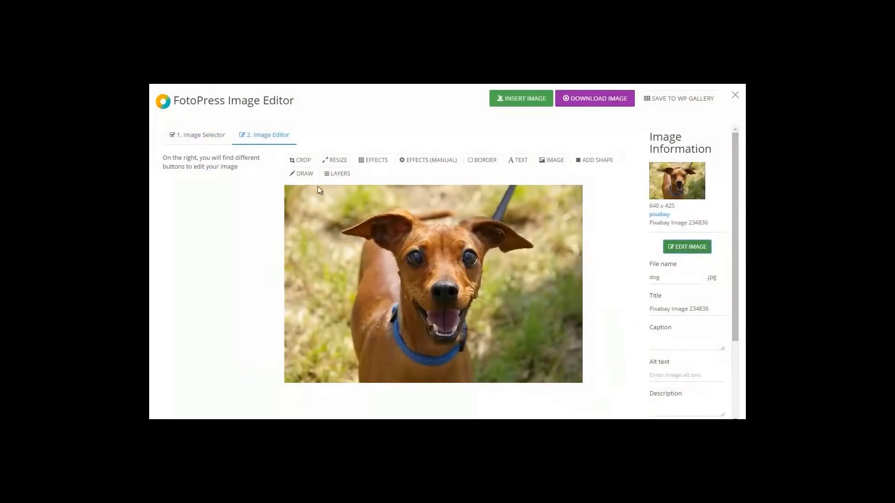
Step: Crop the dog photo to an area of about 413 by 364 px centred on the dog's head
{"action": "left_click", "coordinate": [304, 160]}
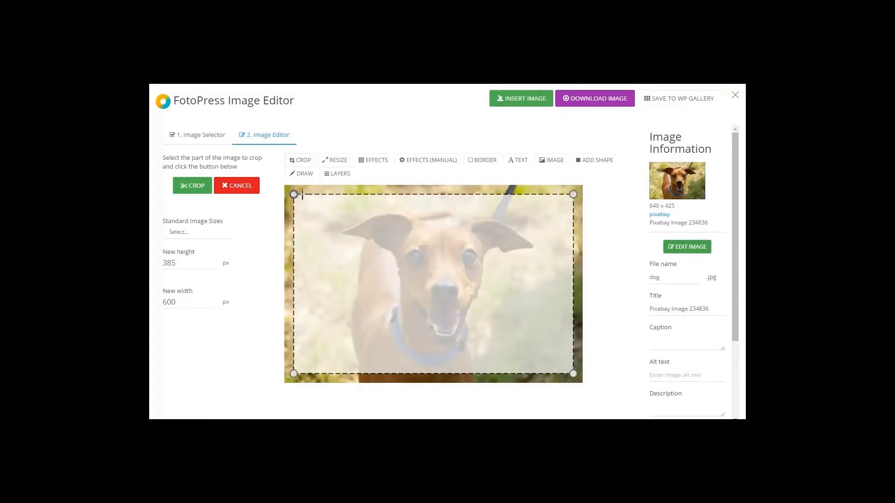
{"action": "left_click_drag", "start_coordinate": [294, 193], "coordinate": [381, 204]}
{"action": "left_click_drag", "start_coordinate": [456, 264], "coordinate": [417, 257]}
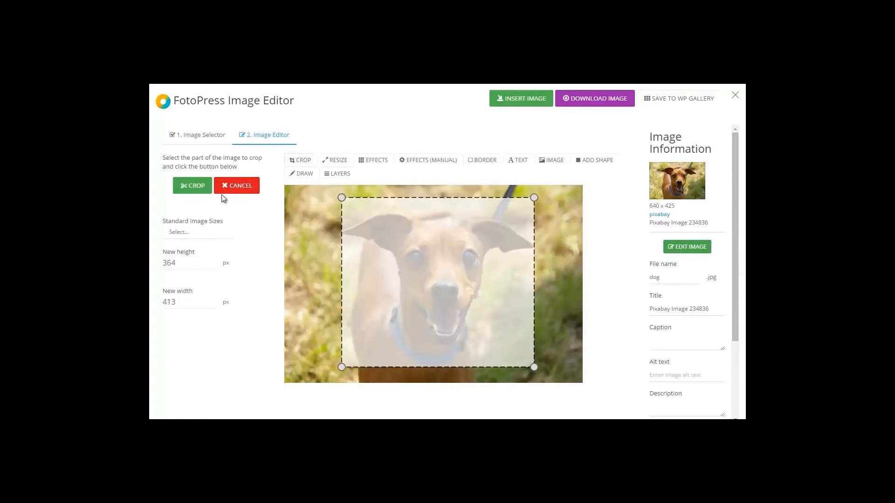
{"action": "left_click", "coordinate": [193, 186]}
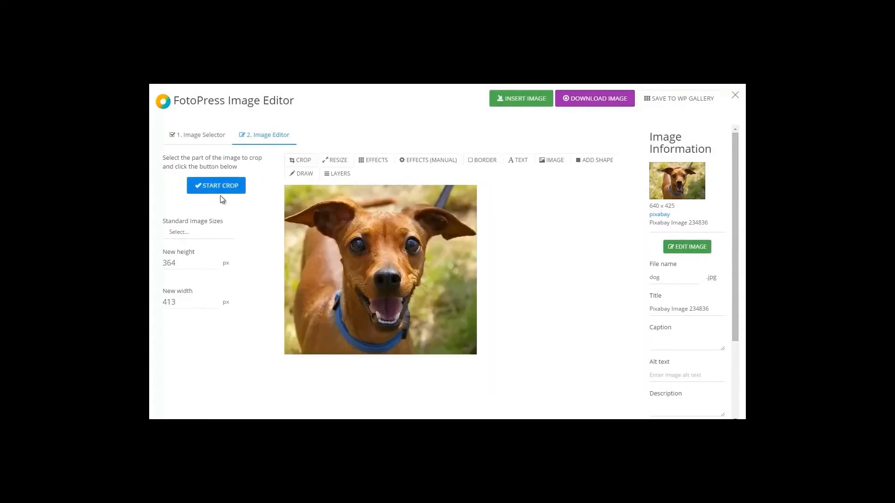
Step: Try the Grayscale, Sepia and Sine Ripples effects on the cropped photo
{"action": "left_click", "coordinate": [338, 165]}
{"action": "left_click", "coordinate": [369, 164]}
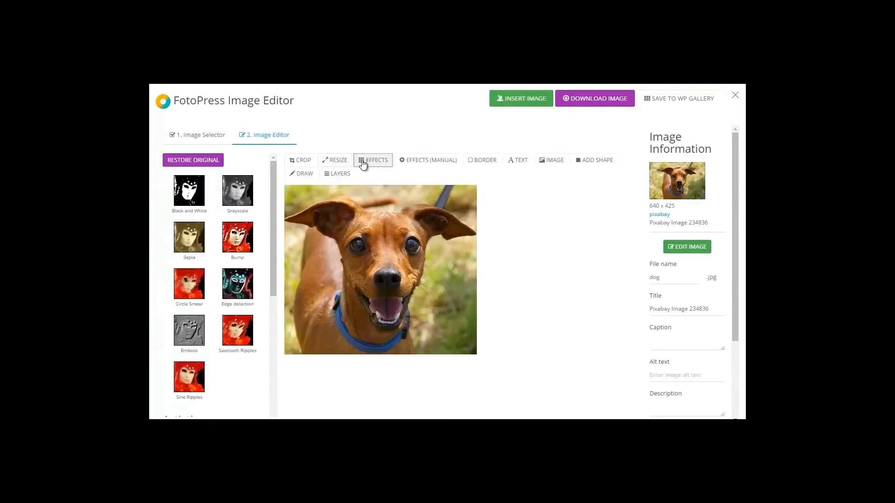
{"action": "left_click", "coordinate": [238, 195]}
{"action": "left_click", "coordinate": [185, 244]}
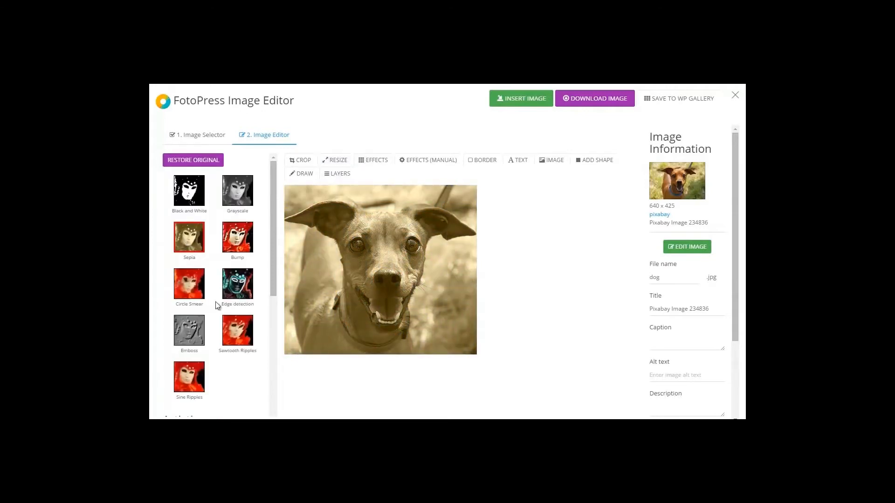
{"action": "left_click", "coordinate": [192, 381]}
Step: Try the artistic effects Old School and Pinhole, and settle on Sharpen for the dog photo
{"action": "scroll", "coordinate": [211, 357], "scroll_direction": "down", "scroll_amount": 4}
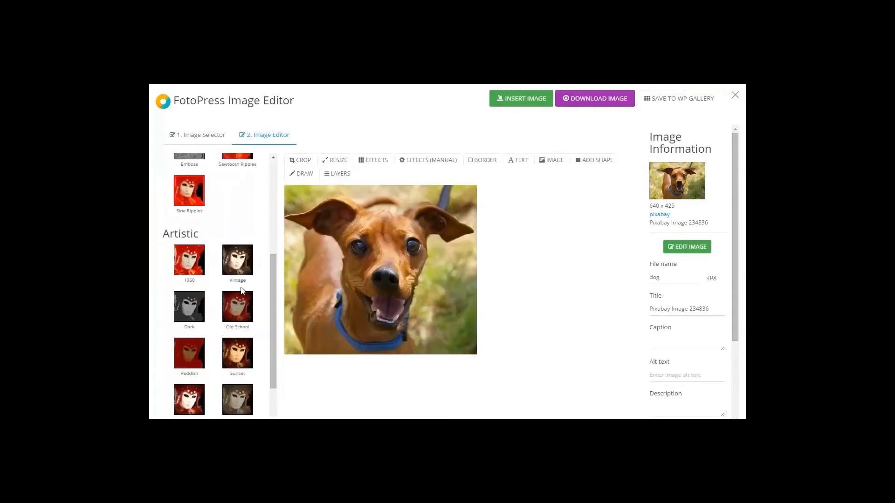
{"action": "left_click", "coordinate": [238, 310]}
{"action": "scroll", "coordinate": [238, 324], "scroll_direction": "down", "scroll_amount": 1}
{"action": "left_click", "coordinate": [238, 345]}
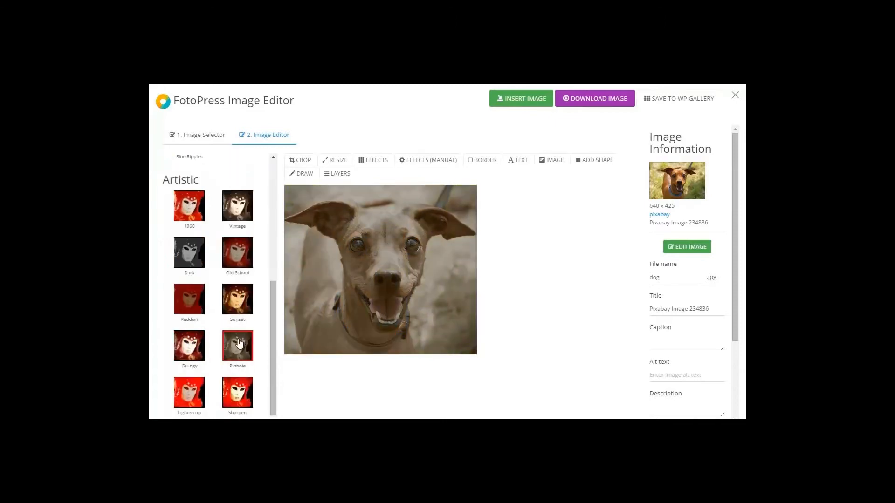
{"action": "left_click", "coordinate": [240, 400]}
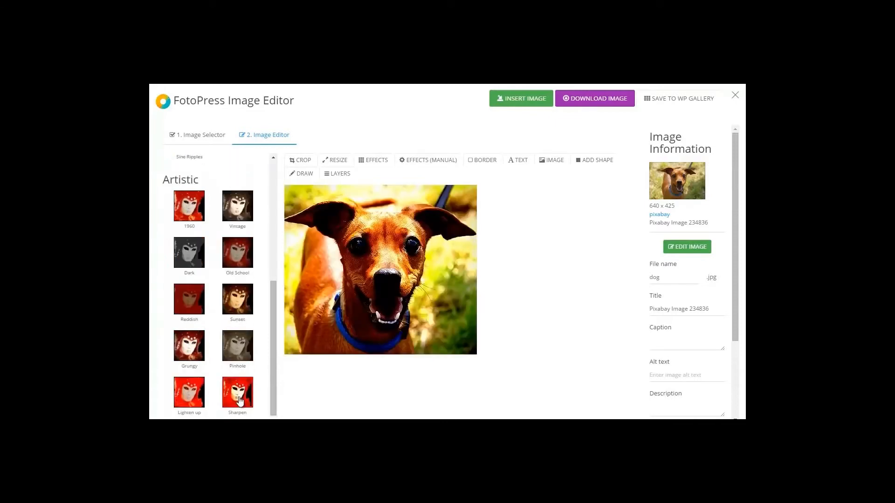
{"action": "left_click", "coordinate": [419, 161]}
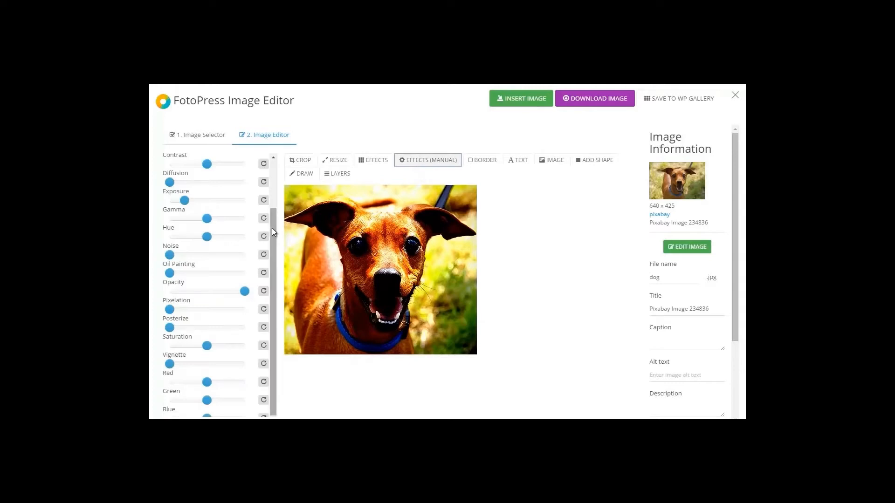
{"action": "left_click_drag", "start_coordinate": [272, 228], "coordinate": [275, 174]}
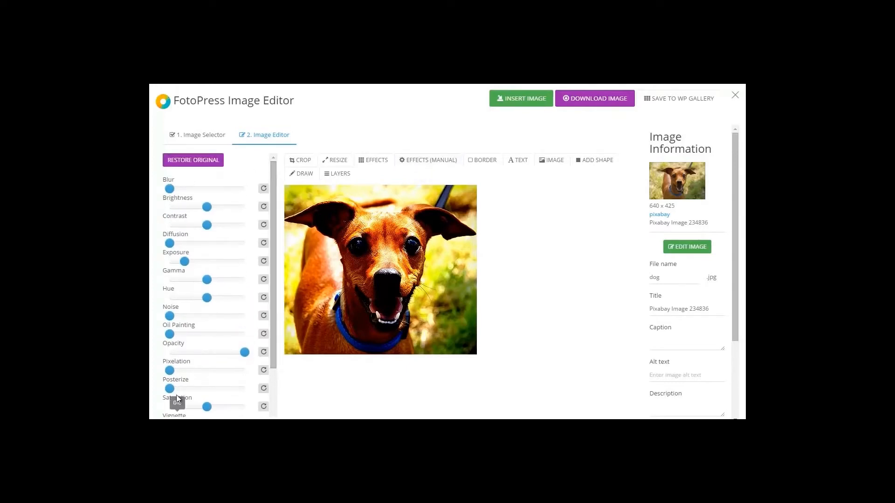
{"action": "scroll", "coordinate": [273, 322], "scroll_direction": "down", "scroll_amount": 2}
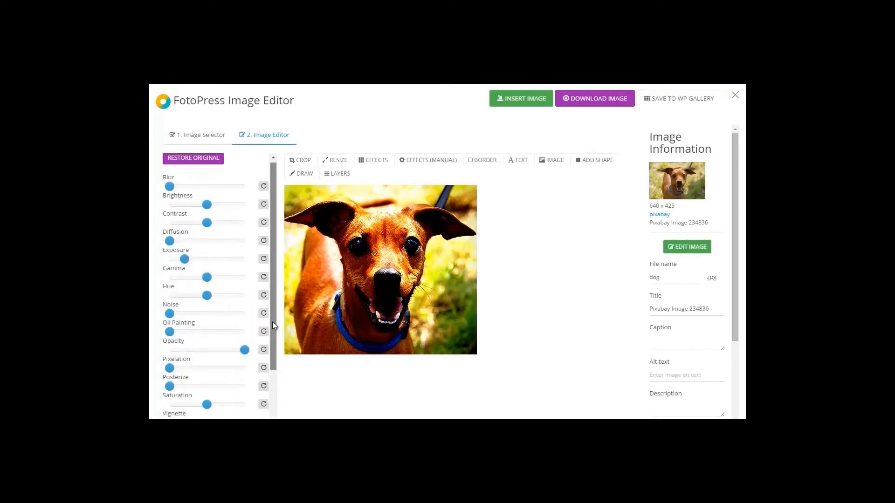
Step: Add a red (#ff0000) border with width 7 and Normal style around the photo
{"action": "left_click", "coordinate": [482, 160]}
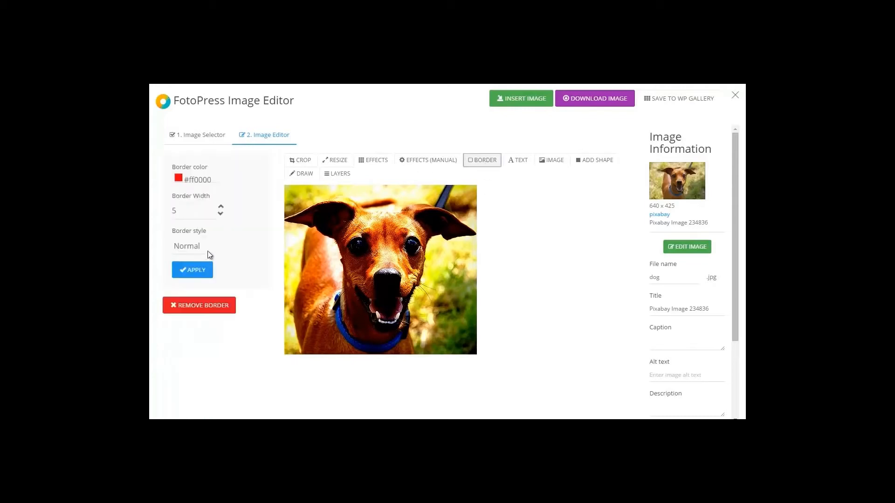
{"action": "left_click", "coordinate": [205, 269]}
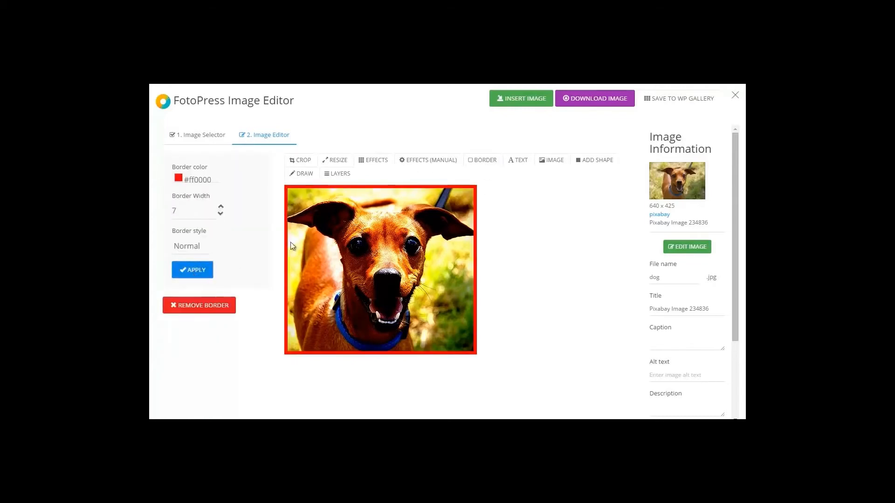
Step: Add a placeholder text over the dog's muzzle, set in Abril Fatface with the colour #a64949
{"action": "left_click", "coordinate": [512, 161]}
{"action": "left_click", "coordinate": [194, 163]}
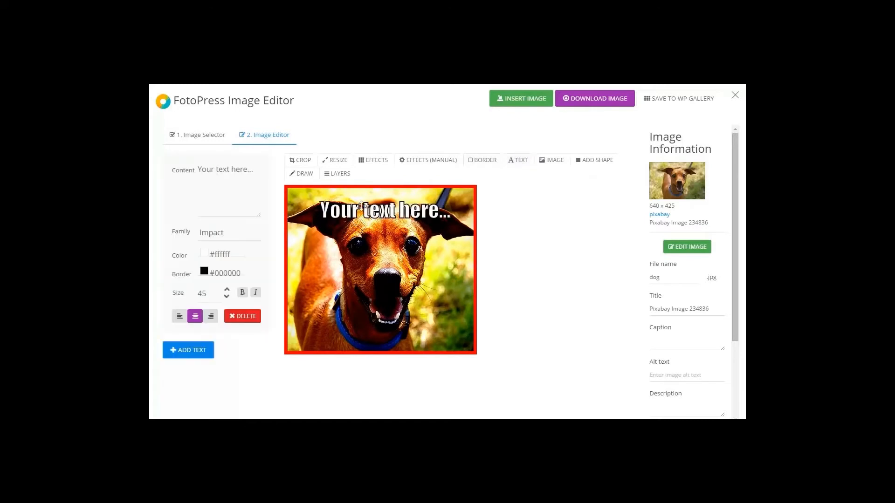
{"action": "left_click", "coordinate": [226, 233]}
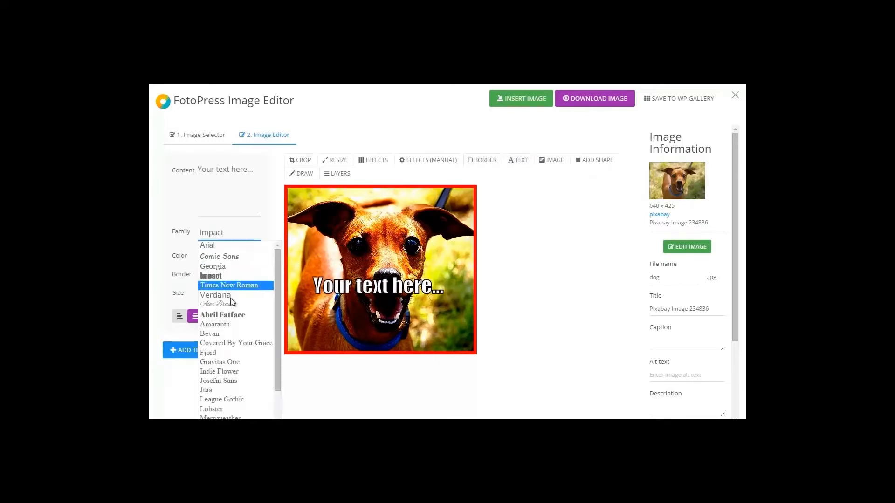
{"action": "left_click", "coordinate": [233, 315]}
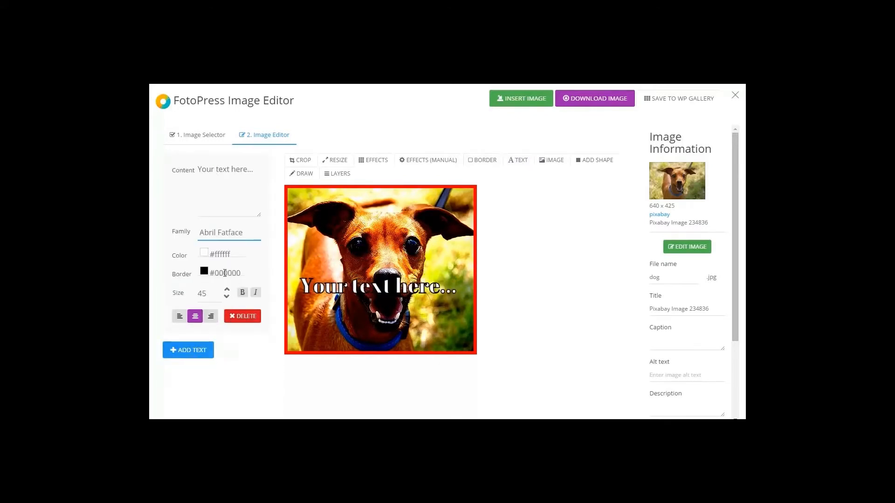
{"action": "left_click", "coordinate": [225, 254]}
{"action": "left_click", "coordinate": [238, 285]}
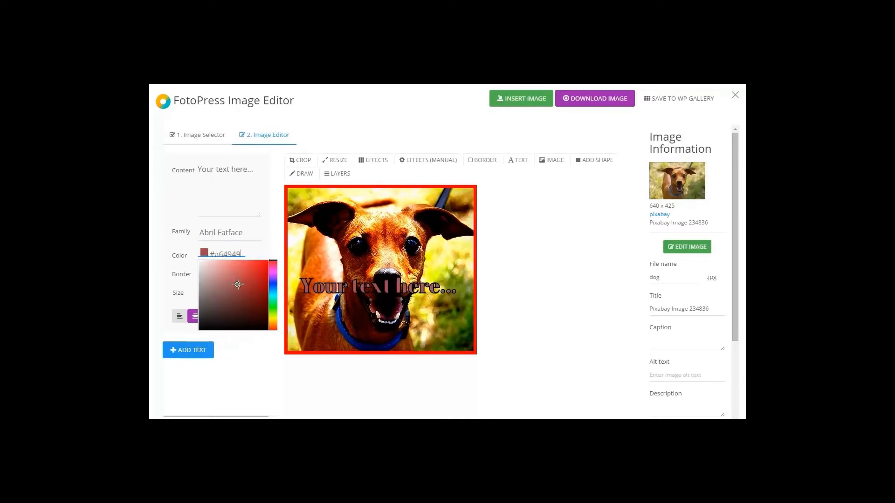
Step: Search the overlay images for "dollar", insert the golden dollar sign and place it enlarged over the dog's muzzle
{"action": "left_click", "coordinate": [550, 161]}
{"action": "left_click", "coordinate": [198, 180]}
{"action": "type", "text": "dollar"}
{"action": "key", "text": "Return"}
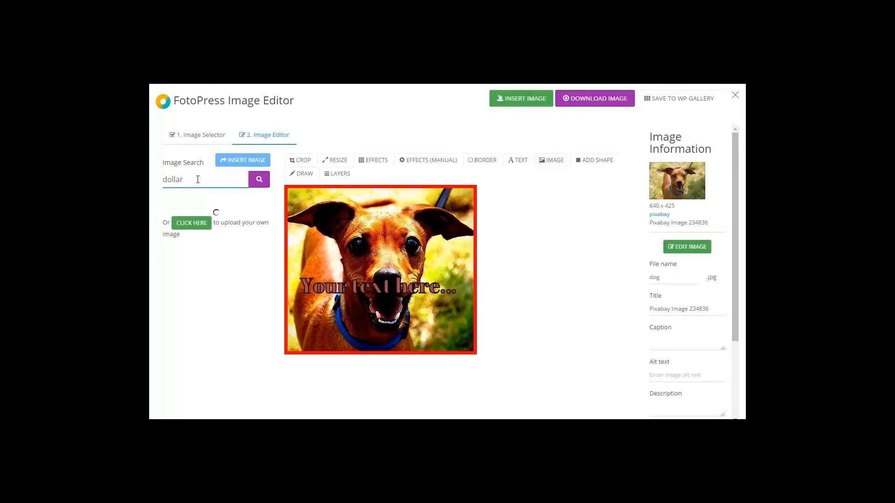
{"action": "left_click", "coordinate": [182, 282]}
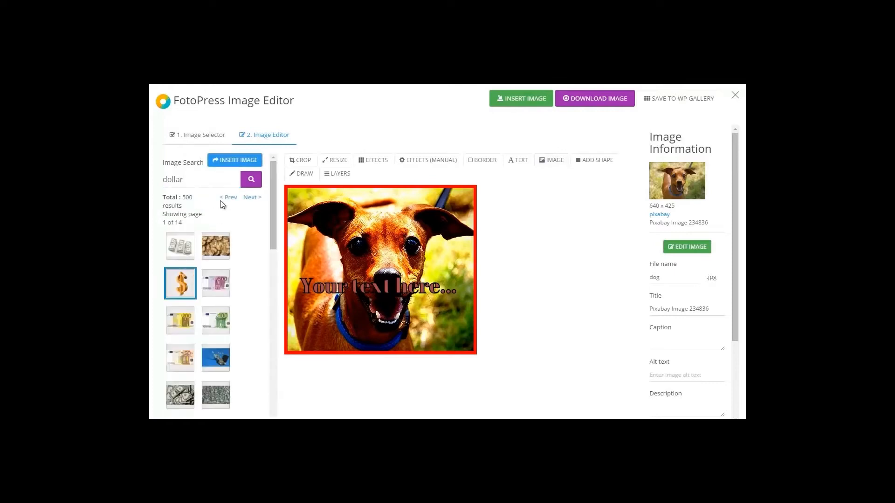
{"action": "left_click", "coordinate": [238, 161]}
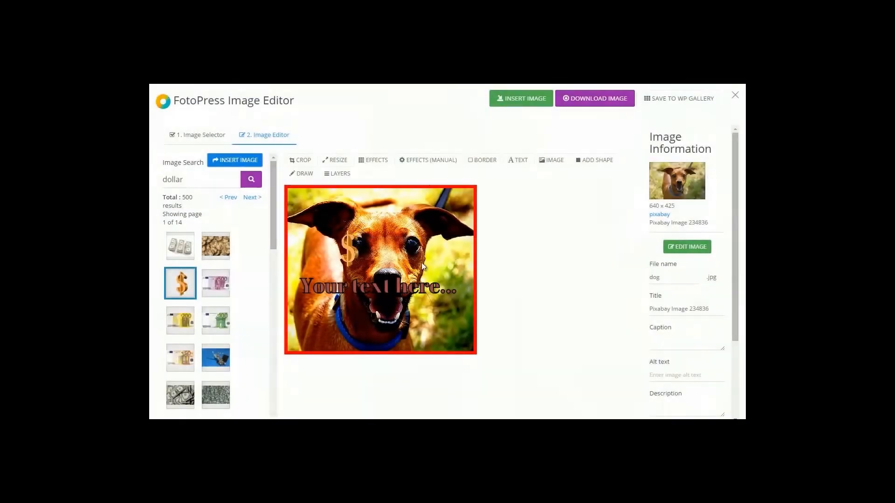
{"action": "left_click_drag", "start_coordinate": [360, 238], "coordinate": [420, 238]}
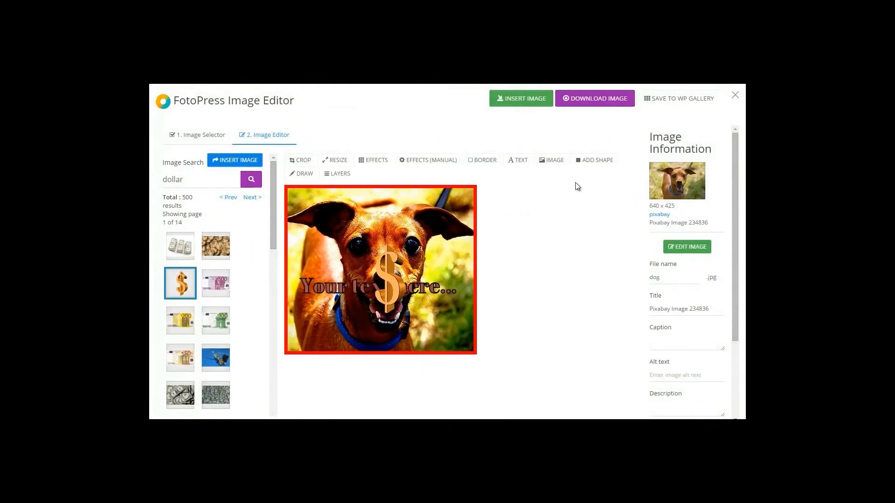
{"action": "left_click", "coordinate": [578, 162]}
{"action": "left_click", "coordinate": [233, 196]}
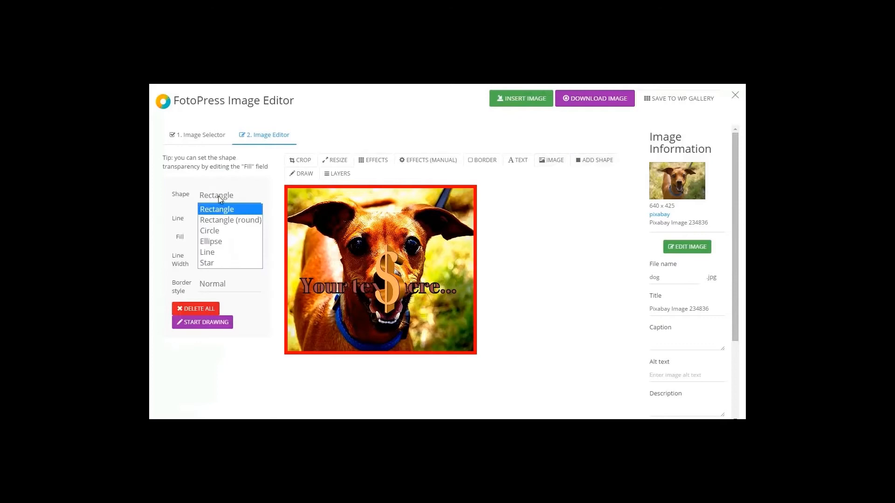
Step: Draw a freehand white (#ffffff) scribble with line width 5 over the dog's muzzle and display the layer list
{"action": "left_click", "coordinate": [303, 173]}
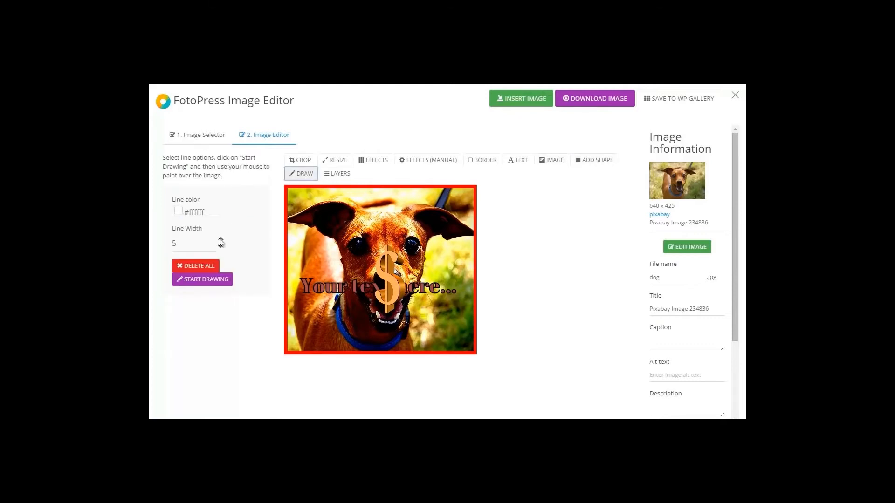
{"action": "left_click", "coordinate": [205, 279]}
{"action": "mouse_move", "coordinate": [413, 252]}
{"action": "left_mouse_down"}
{"action": "mouse_move", "coordinate": [343, 291]}
{"action": "mouse_move", "coordinate": [390, 325]}
{"action": "mouse_move", "coordinate": [418, 303]}
{"action": "left_mouse_up"}
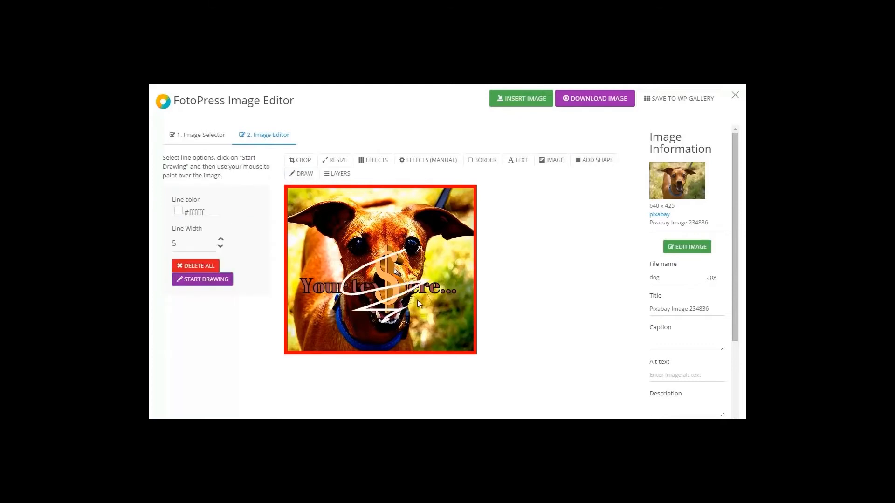
{"action": "left_click", "coordinate": [339, 174]}
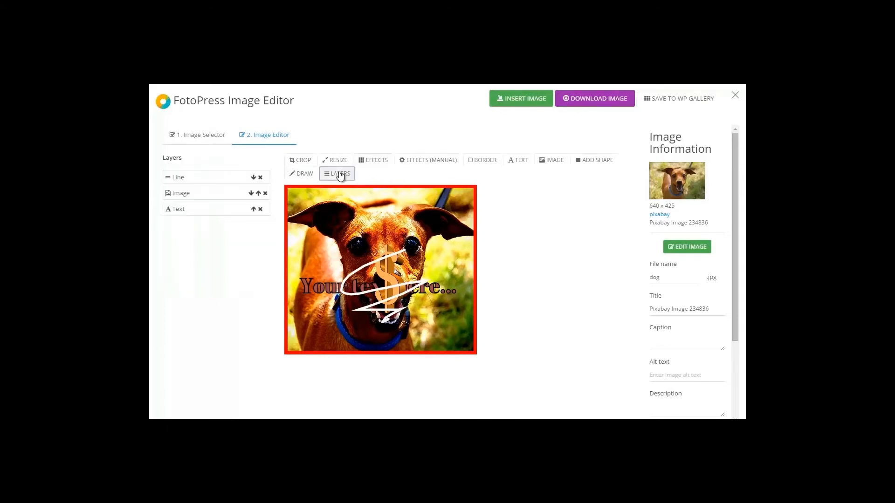
Step: Raise the Text layer to the top of the layer stack, and the Image layer above it
{"action": "left_click", "coordinate": [254, 209]}
{"action": "left_click", "coordinate": [258, 193]}
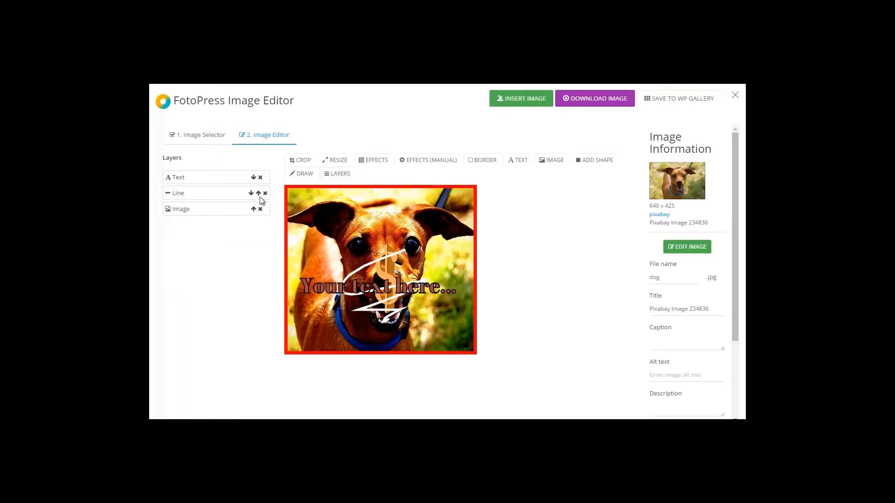
{"action": "left_click", "coordinate": [254, 210]}
{"action": "left_click", "coordinate": [258, 194]}
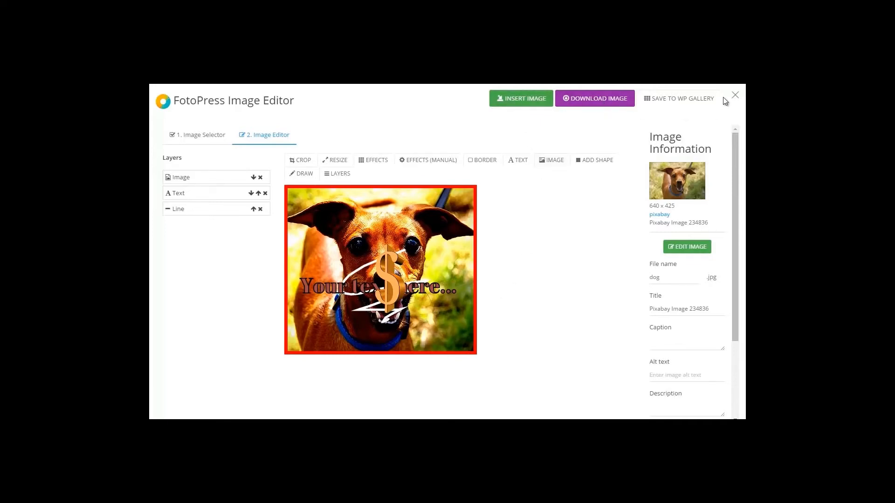
Step: Insert the edited dog image into the FotoPress test post, update the post and view it
{"action": "left_click", "coordinate": [518, 98]}
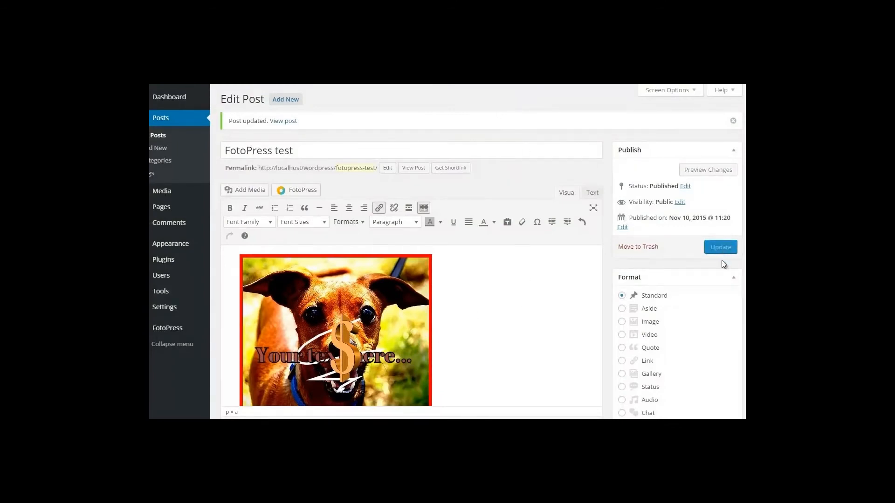
{"action": "left_click", "coordinate": [721, 248]}
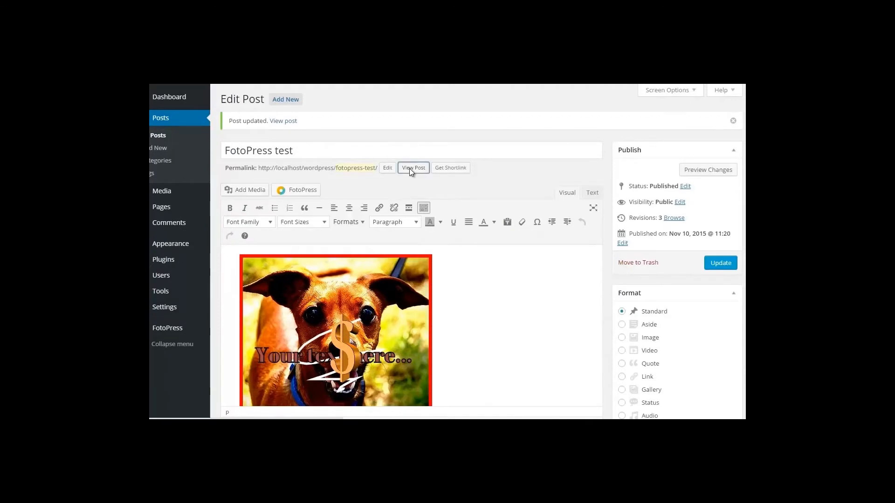
{"action": "left_click", "coordinate": [411, 169]}
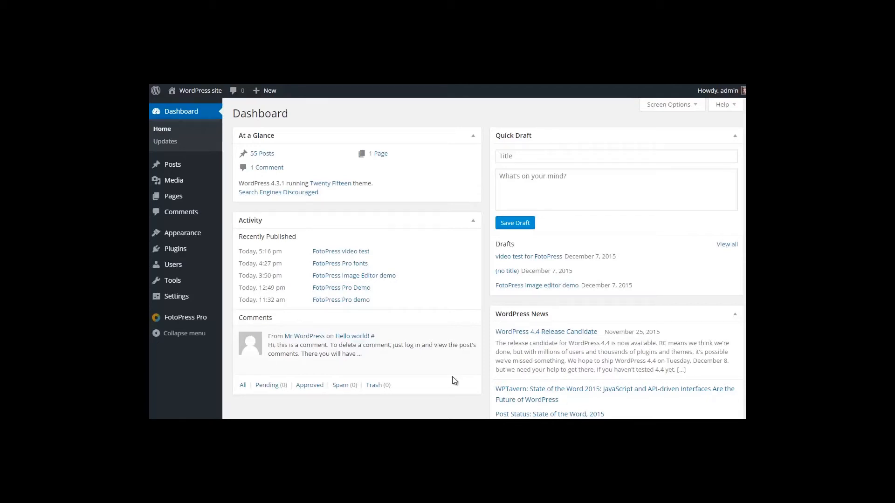
Step: In the FotoPress Pro video settings, position the logo in the video's upper-right corner with 33 % transparency and save all changes
{"action": "mouse_move", "coordinate": [199, 325]}
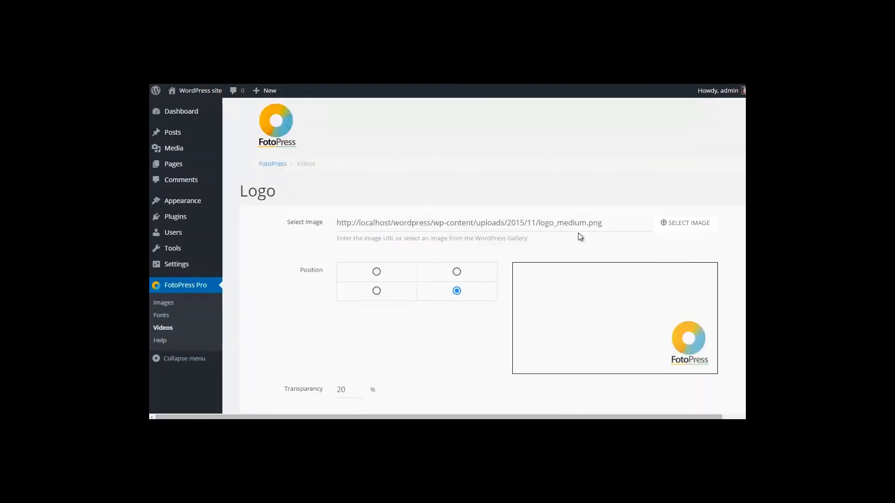
{"action": "left_click_drag", "start_coordinate": [611, 223], "coordinate": [320, 229]}
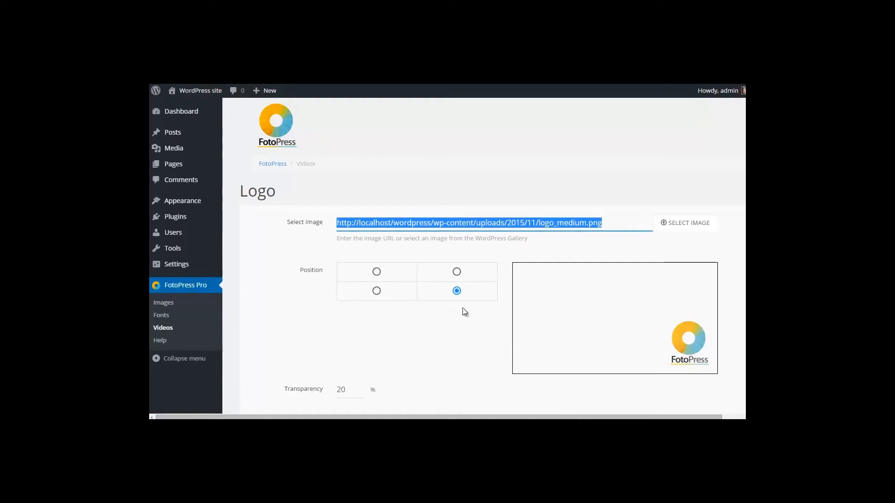
{"action": "left_click", "coordinate": [456, 274]}
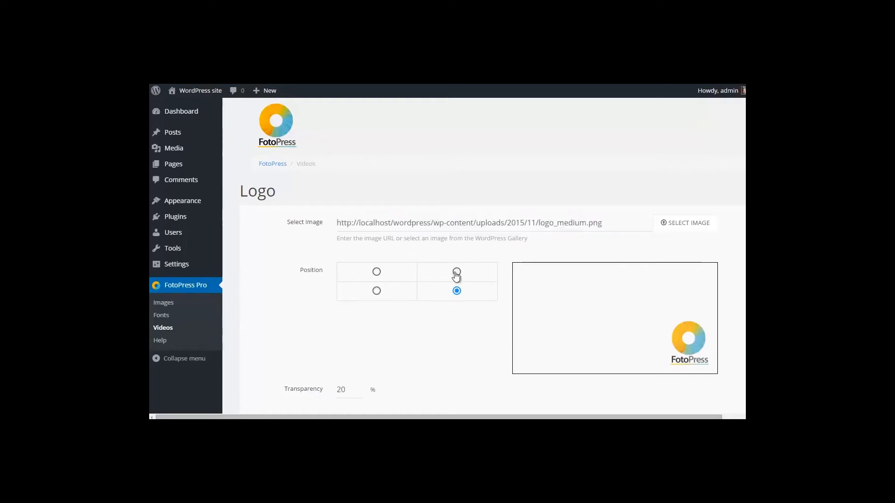
{"action": "left_click", "coordinate": [377, 291]}
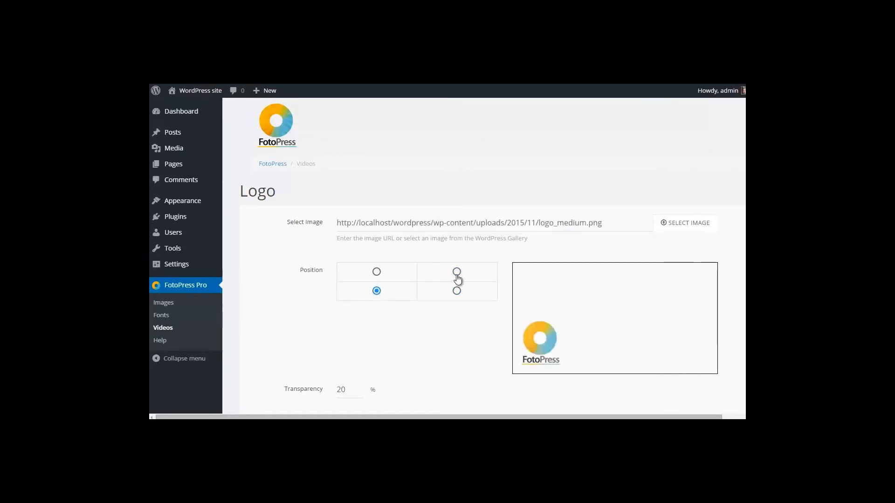
{"action": "left_click", "coordinate": [457, 272]}
{"action": "scroll", "coordinate": [564, 293], "scroll_direction": "down", "scroll_amount": 1}
{"action": "double_click", "coordinate": [359, 343]}
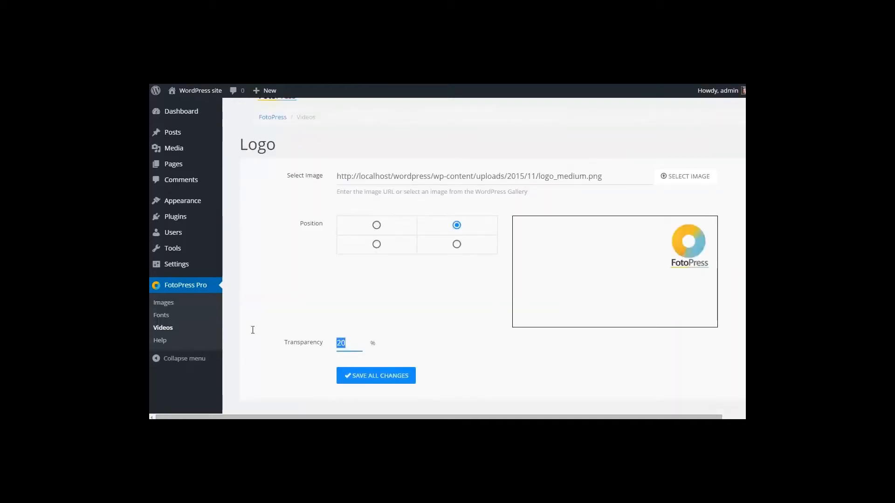
{"action": "type", "text": "33"}
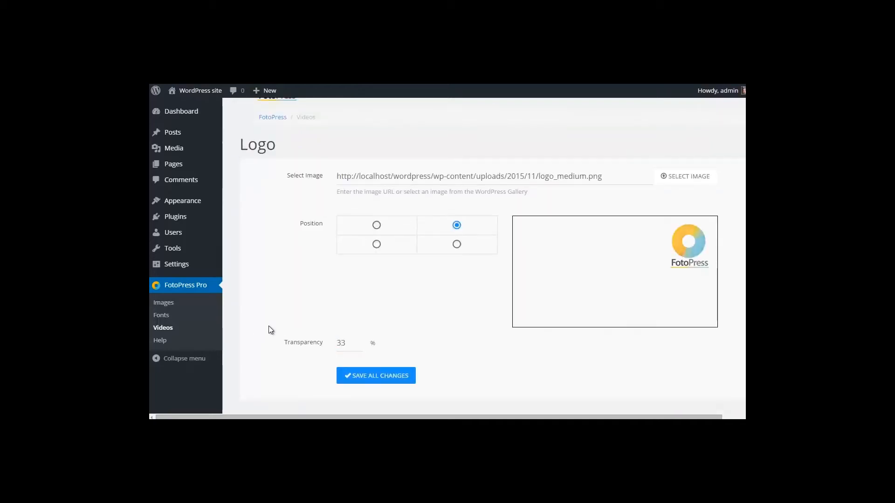
{"action": "left_click", "coordinate": [377, 376]}
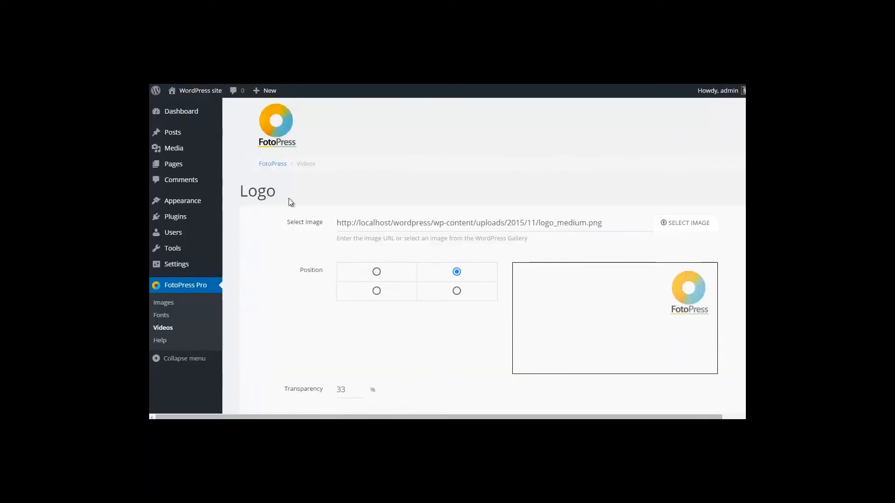
Step: Create a new post titled "FotoPress Pro video demo"
{"action": "mouse_move", "coordinate": [204, 135]}
{"action": "left_click", "coordinate": [242, 146]}
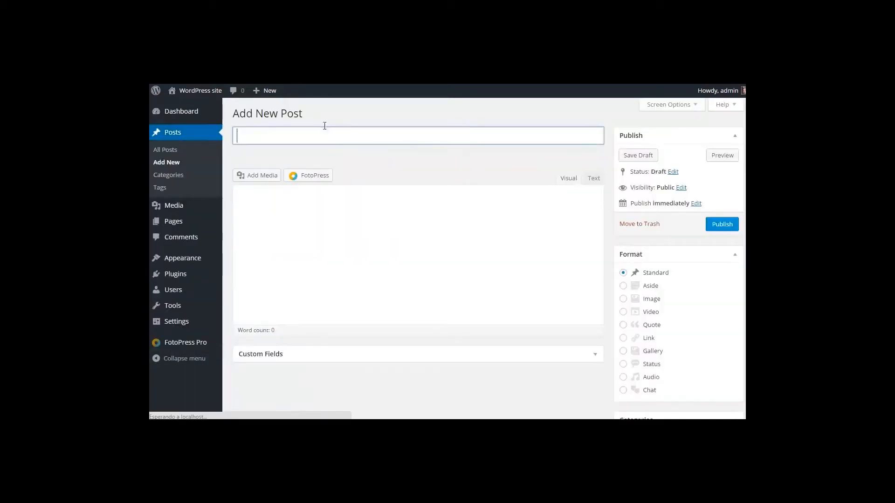
{"action": "type", "text": "FotoPress Pro logo demo"}
{"action": "key", "text": "ctrl+shift+Left"}
{"action": "key", "text": "ctrl+shift+Left"}
{"action": "type", "text": "video dem"}
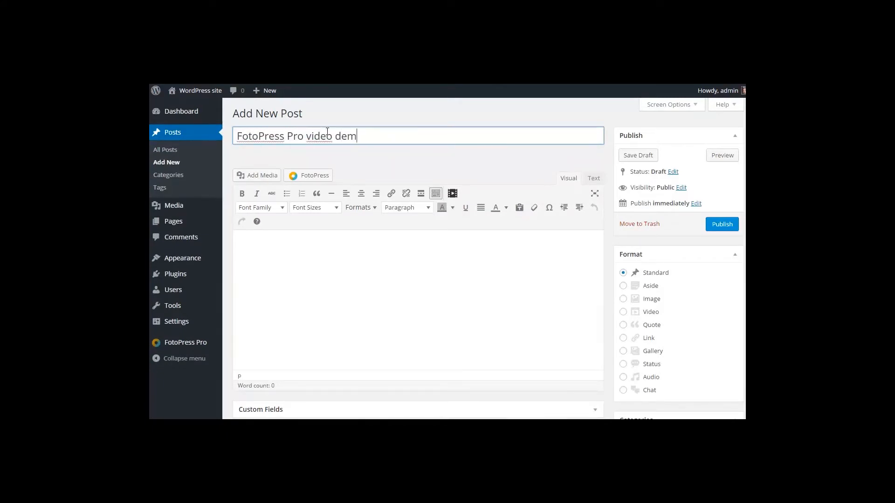
Step: Write "standard youtube player:" in the post body and embed the ZOOLANDER 2 Official Trailer below it by its YouTube address
{"action": "left_click", "coordinate": [400, 254]}
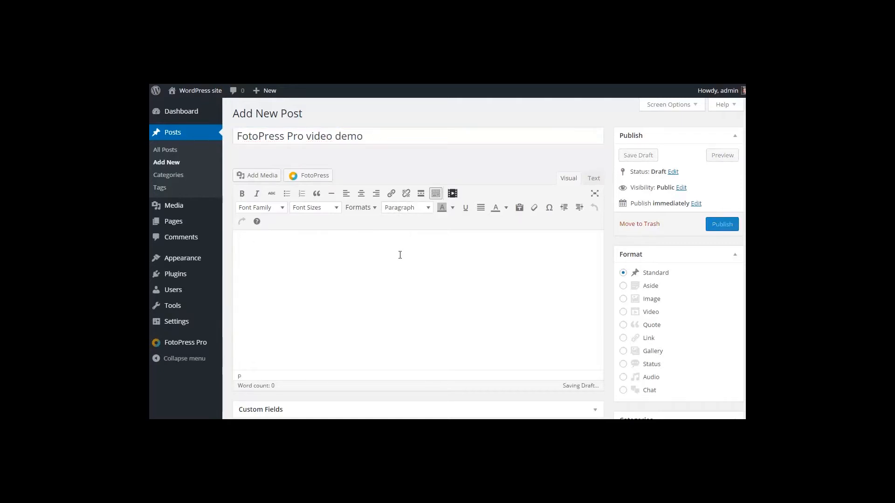
{"action": "type", "text": "standard youtube player:"}
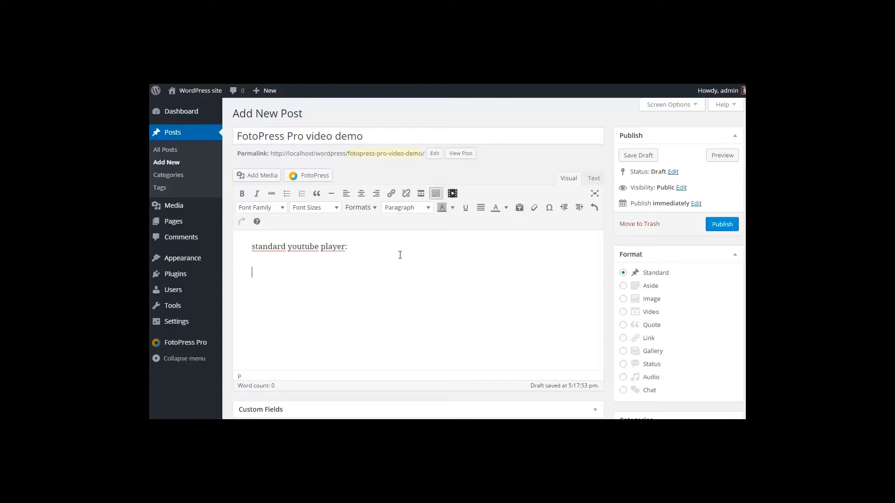
{"action": "type", "text": "https://www.youtube.com/watch?v=k_0vbvMeyI0"}
{"action": "key", "text": "Return"}
Step: Add the line "FotoPress Pro players" below the embedded YouTube video
{"action": "type", "text": "FotoPRess"}
{"action": "key", "text": "BackSpace"}
{"action": "key", "text": "BackSpace"}
{"action": "key", "text": "BackSpace"}
{"action": "key", "text": "BackSpace"}
{"action": "key", "text": "BackSpace"}
{"action": "type", "text": "ress Pro players"}
{"action": "key", "text": "Return"}
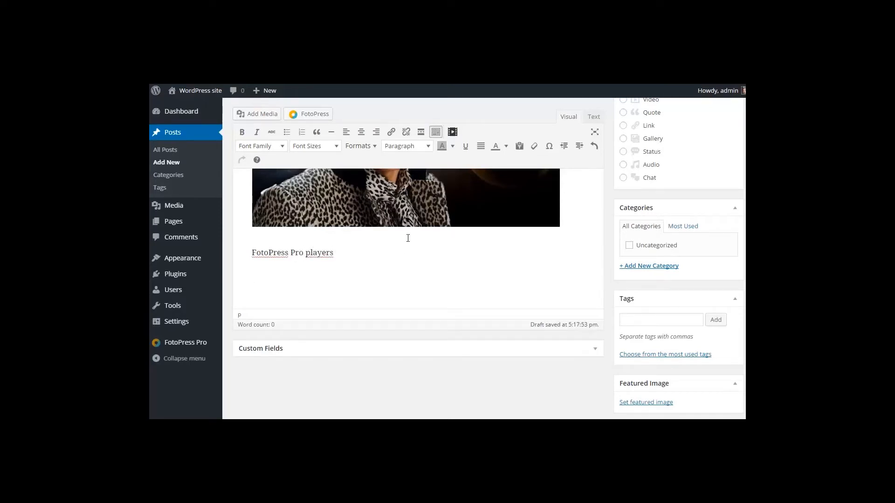
{"action": "left_click", "coordinate": [452, 132]}
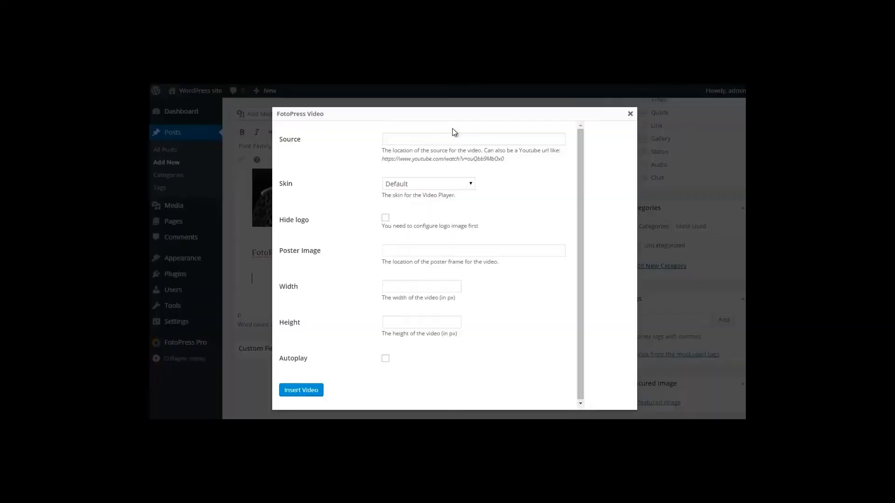
{"action": "left_click", "coordinate": [427, 139]}
{"action": "type", "text": "https://www.youtube.com/watch?v=b_5vdmMeyt0"}
{"action": "left_click", "coordinate": [440, 184]}
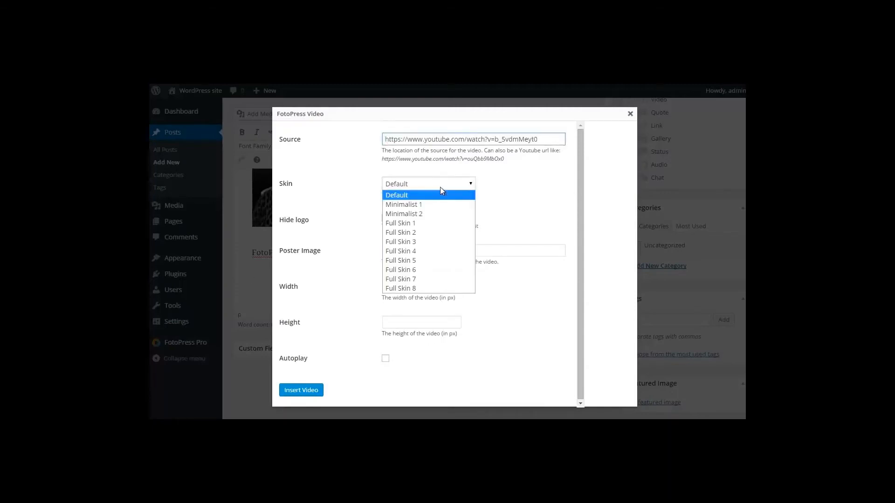
{"action": "left_click", "coordinate": [425, 215]}
{"action": "left_click", "coordinate": [302, 389]}
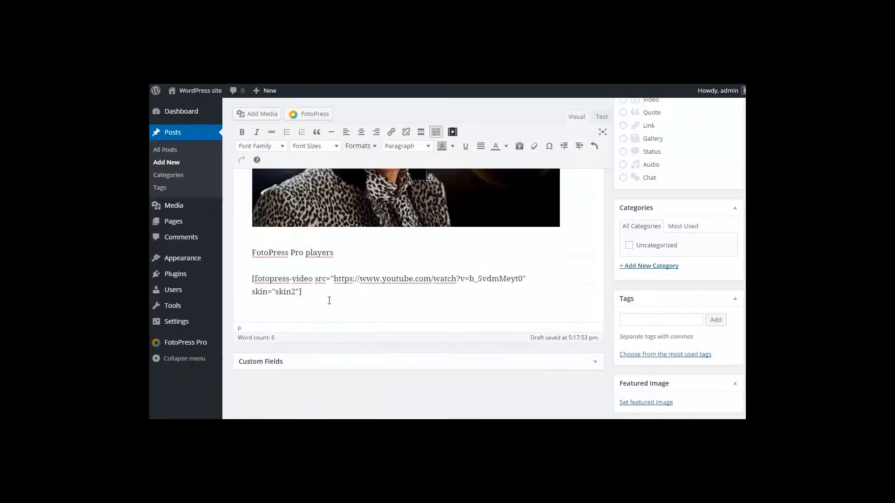
{"action": "key", "text": "Return"}
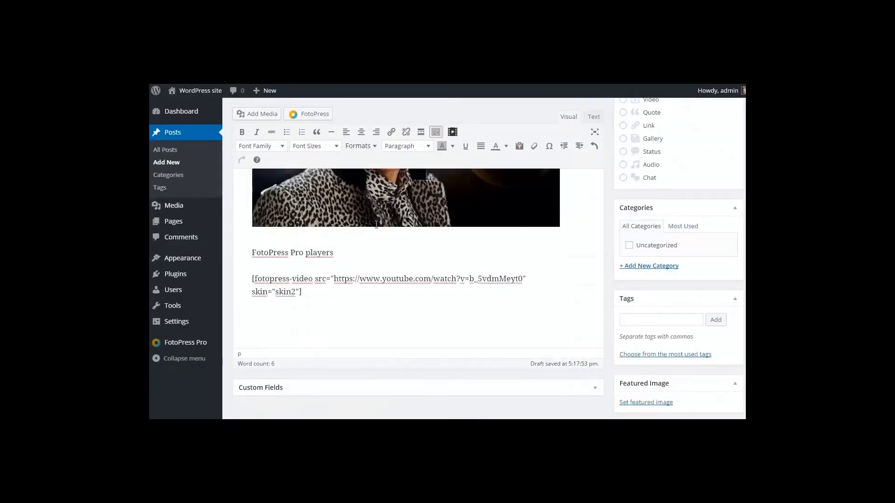
Step: Insert a second FotoPress video with the same source and the Full Skin 3 skin, followed by a new line
{"action": "left_click", "coordinate": [453, 133]}
{"action": "left_click", "coordinate": [452, 183]}
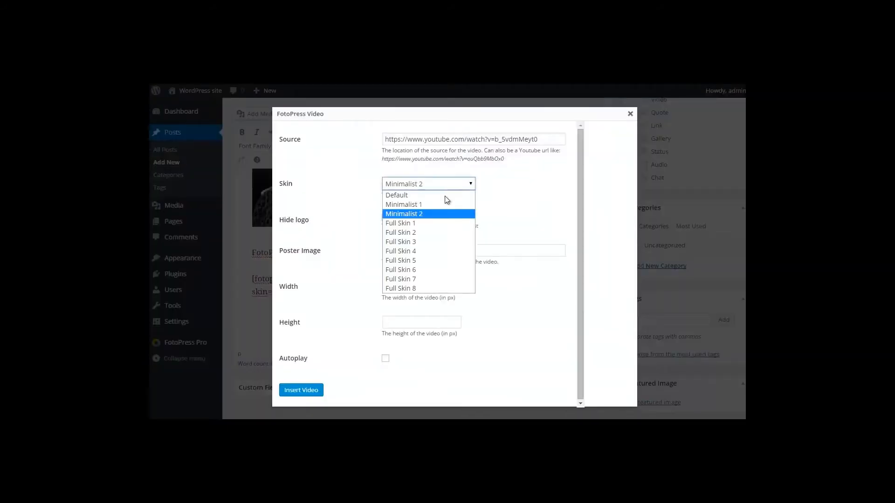
{"action": "left_click", "coordinate": [432, 242]}
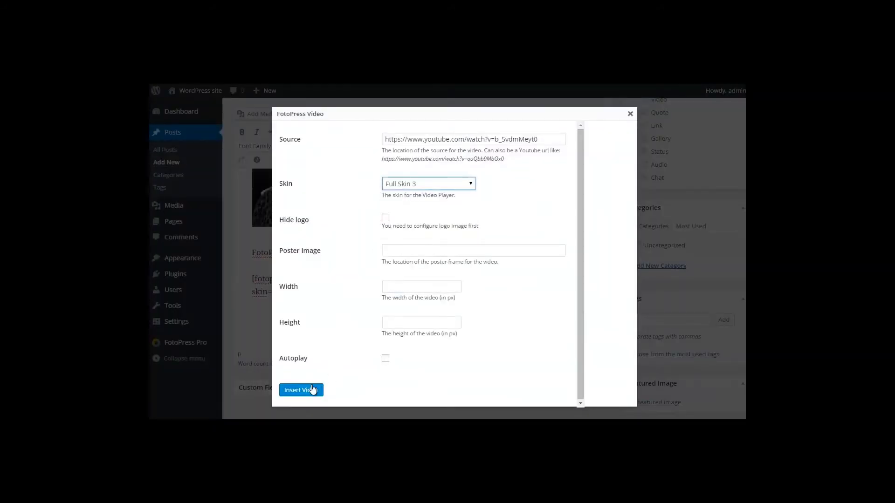
{"action": "left_click", "coordinate": [313, 391]}
{"action": "key", "text": "Return"}
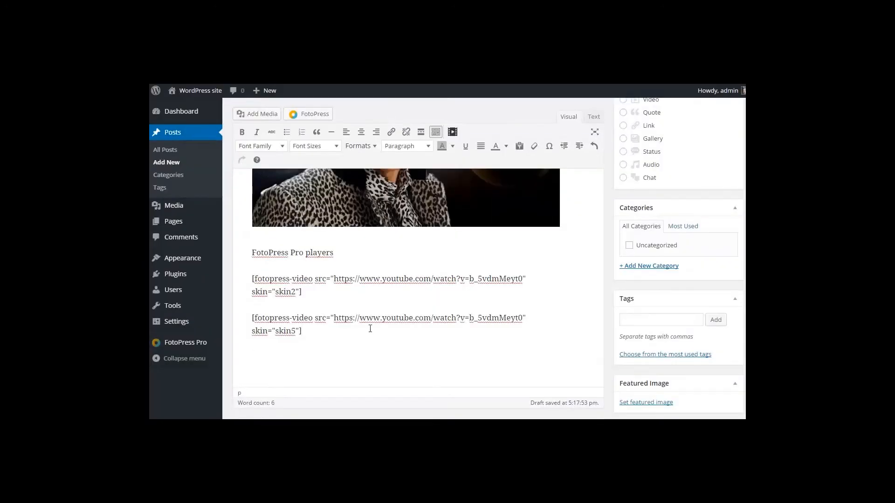
Step: Insert a third FotoPress video with the same source and the Full Skin 6 skin, followed by a new line
{"action": "left_click", "coordinate": [452, 131]}
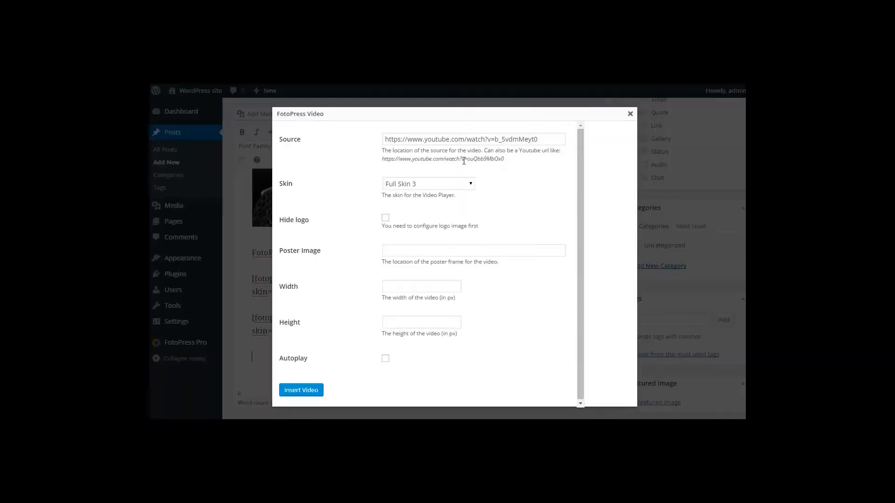
{"action": "left_click", "coordinate": [464, 188]}
{"action": "left_click", "coordinate": [435, 268]}
{"action": "left_click", "coordinate": [301, 390]}
{"action": "key", "text": "Return"}
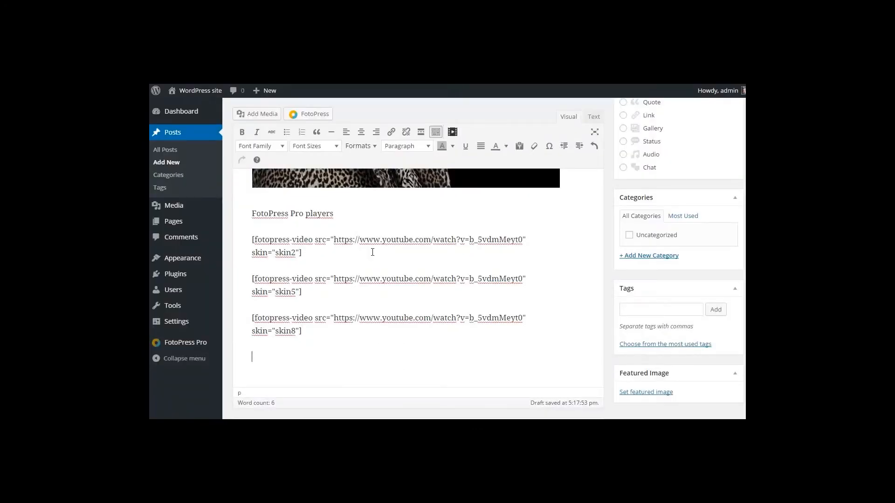
Step: Insert a fourth FotoPress video with the same source and the Full Skin 8 skin
{"action": "left_click", "coordinate": [452, 132]}
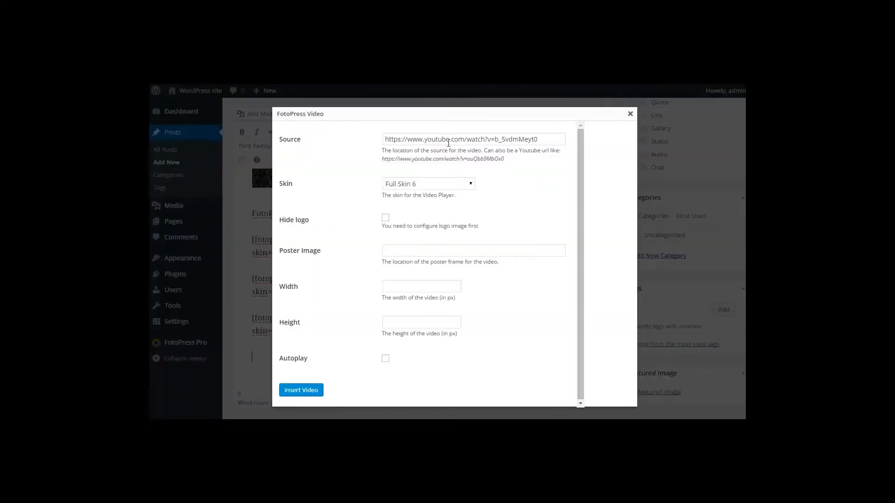
{"action": "left_click", "coordinate": [448, 189]}
{"action": "left_click", "coordinate": [431, 288]}
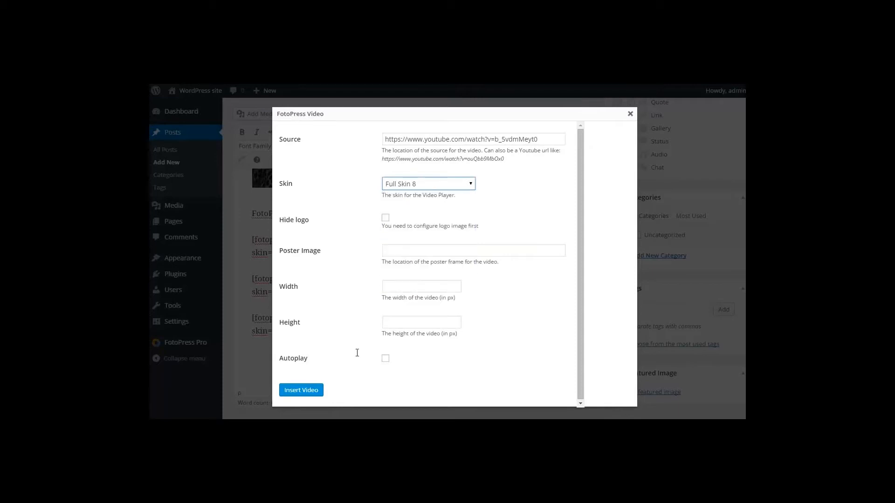
{"action": "left_click", "coordinate": [301, 391]}
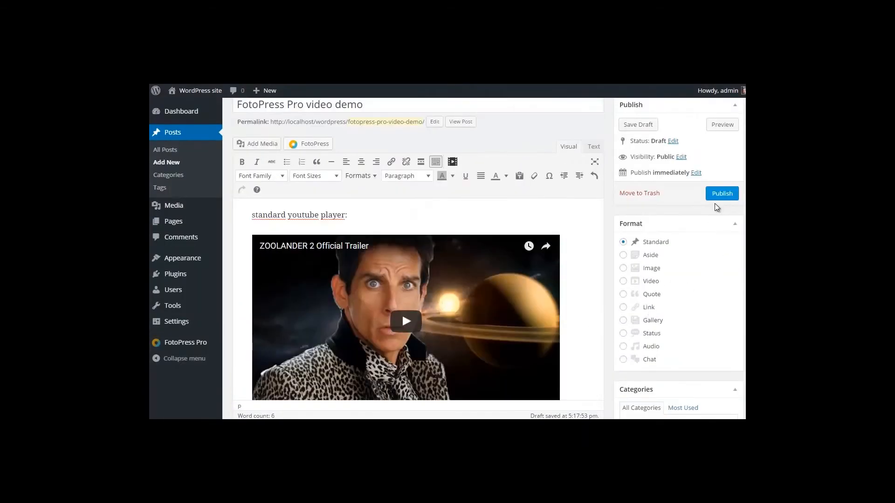
Step: Publish the video demo post and view its standard and FotoPress Pro players on the site
{"action": "left_click", "coordinate": [718, 197]}
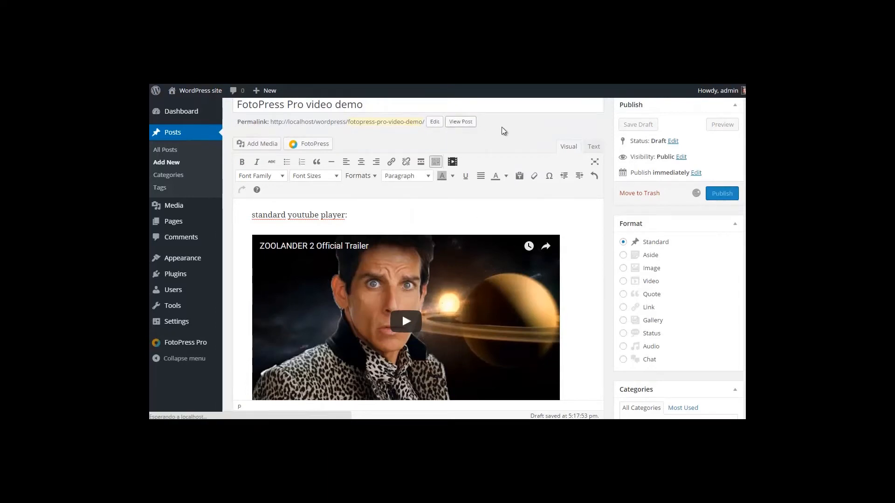
{"action": "left_click", "coordinate": [459, 183]}
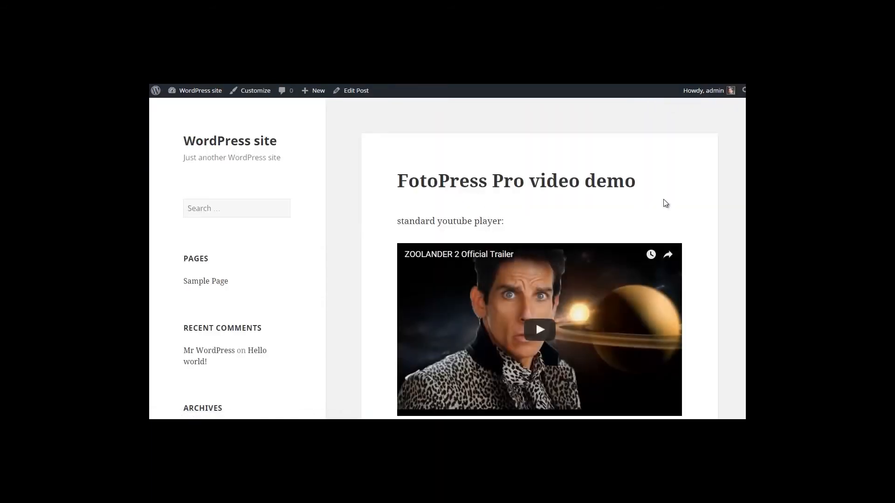
{"action": "scroll", "coordinate": [653, 233], "scroll_direction": "down", "scroll_amount": 1}
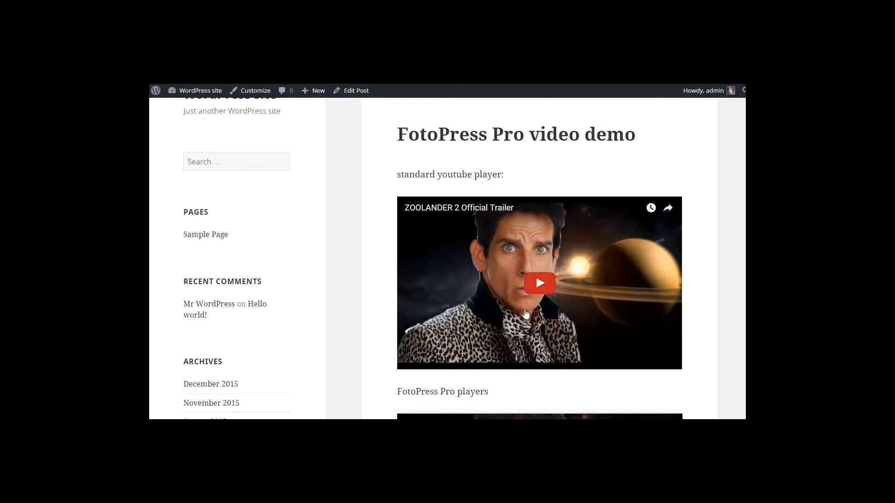
{"action": "scroll", "coordinate": [727, 225], "scroll_direction": "down", "scroll_amount": 1}
{"action": "scroll", "coordinate": [728, 225], "scroll_direction": "down", "scroll_amount": 3}
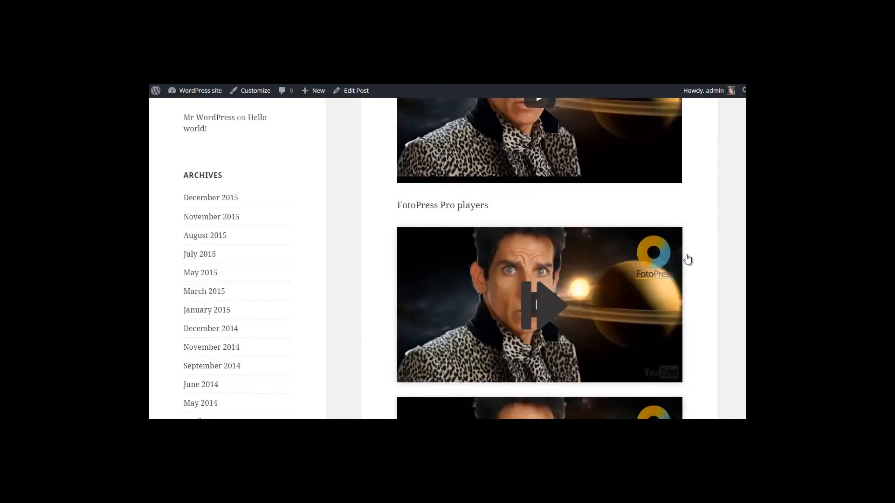
{"action": "scroll", "coordinate": [727, 267], "scroll_direction": "down", "scroll_amount": 5}
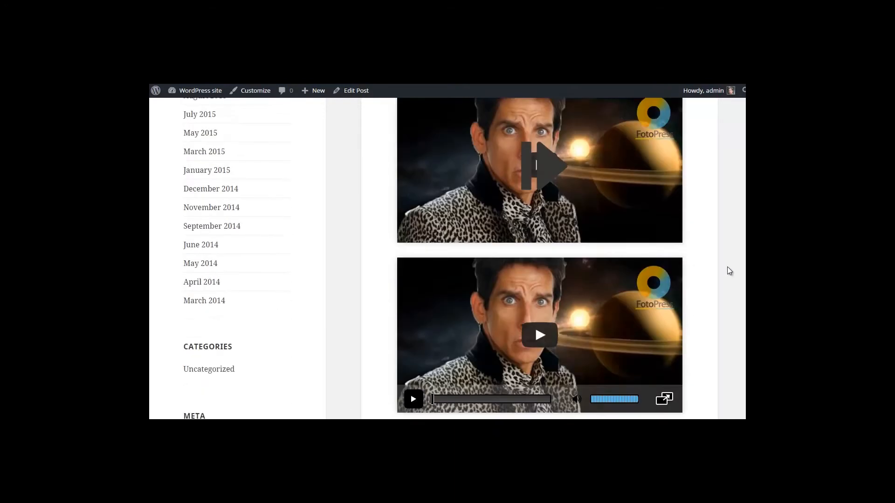
{"action": "scroll", "coordinate": [730, 271], "scroll_direction": "down", "scroll_amount": 3}
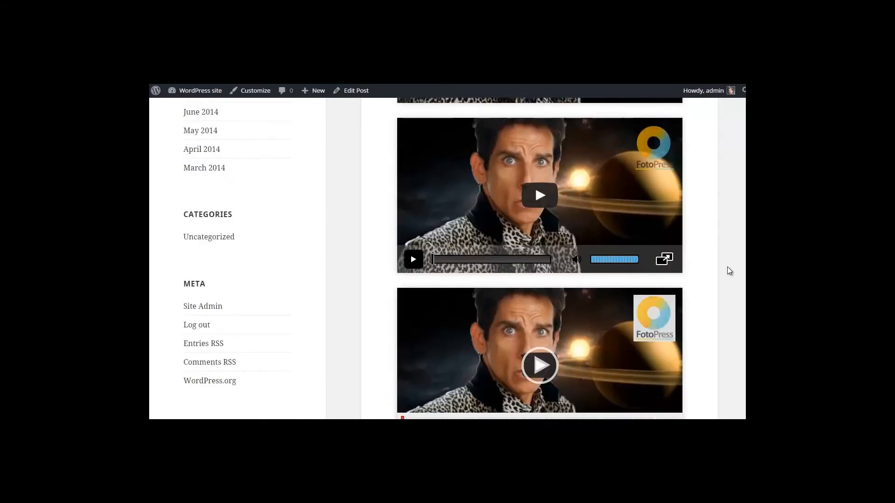
Step: View the remaining skinned players in the published post and try the logo link on the last video
{"action": "scroll", "coordinate": [727, 267], "scroll_direction": "down", "scroll_amount": 4}
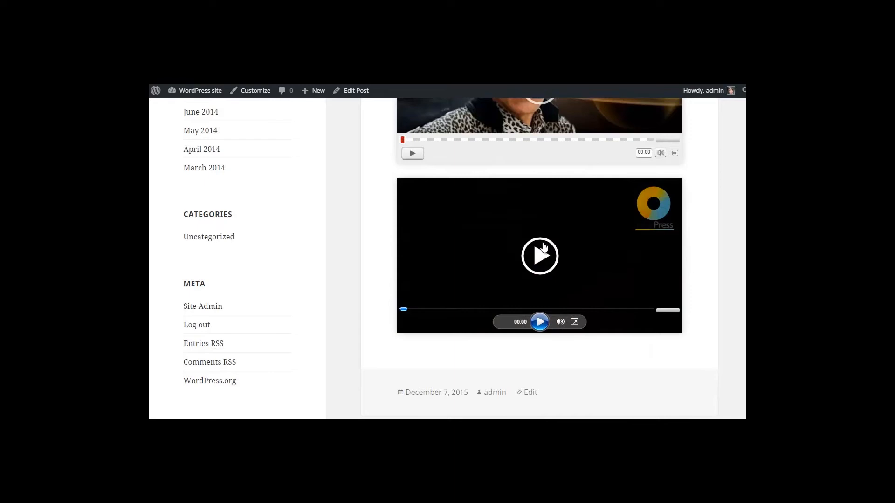
{"action": "left_click", "coordinate": [642, 212]}
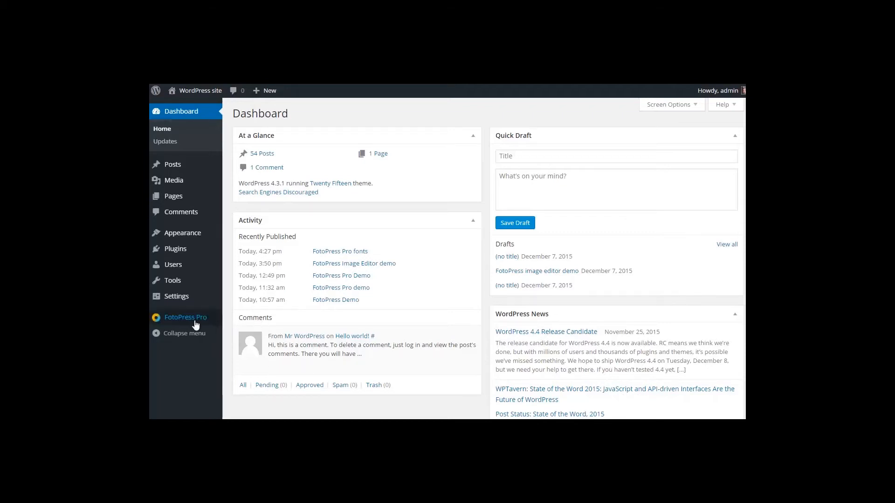
Step: Open the FotoPress Pro font settings from the WordPress dashboard
{"action": "mouse_move", "coordinate": [192, 325]}
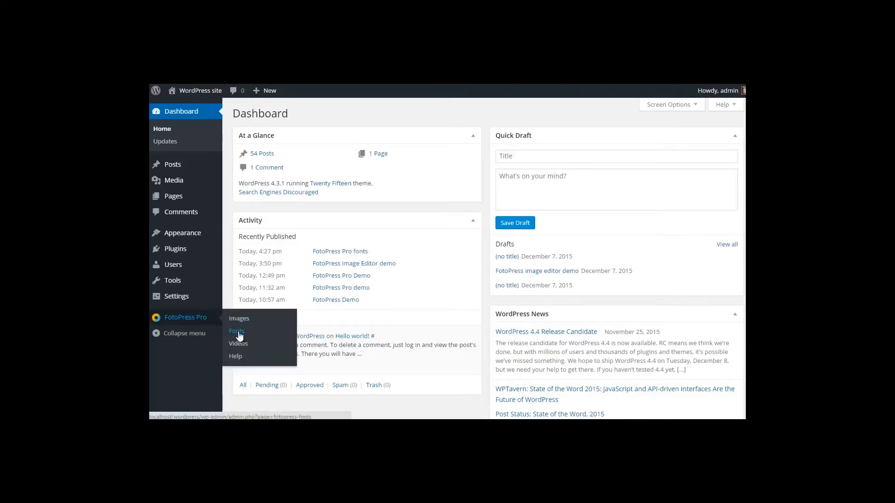
{"action": "left_click", "coordinate": [238, 331]}
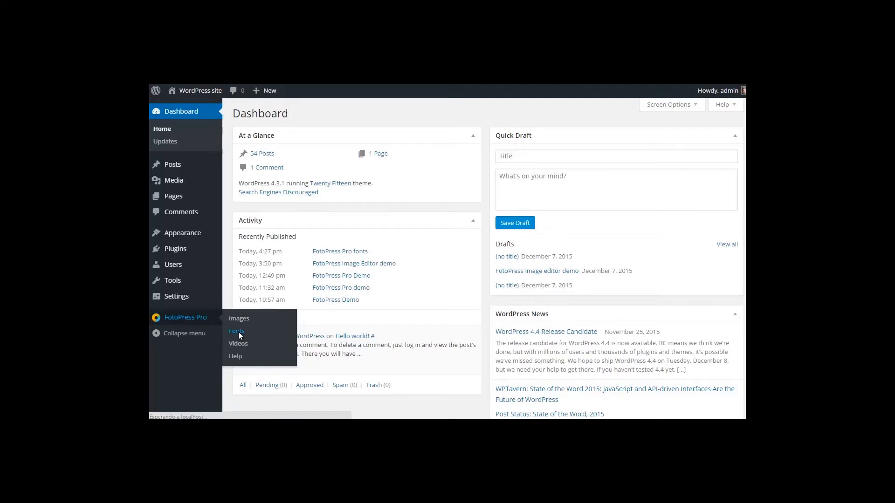
{"action": "scroll", "coordinate": [394, 310], "scroll_direction": "down", "scroll_amount": 1}
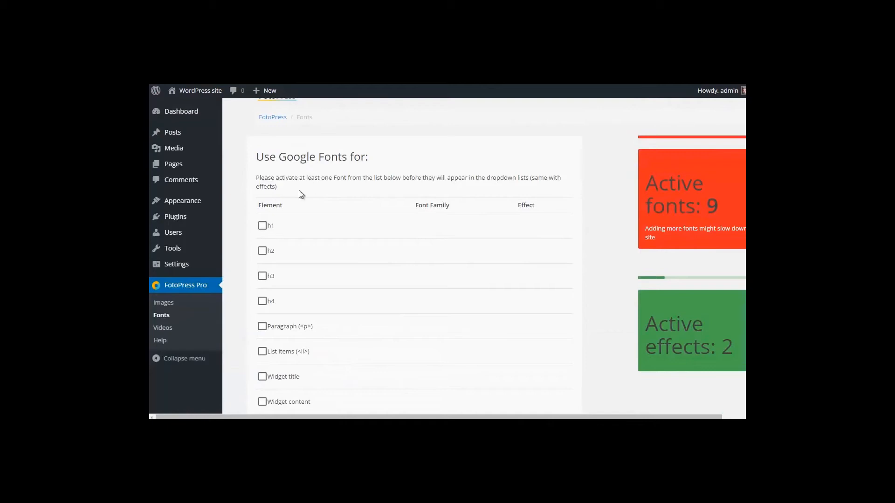
Step: Enable Google Fonts for the h1 element and set its font family to Abril Fatface
{"action": "left_click", "coordinate": [262, 225]}
{"action": "left_click", "coordinate": [418, 228]}
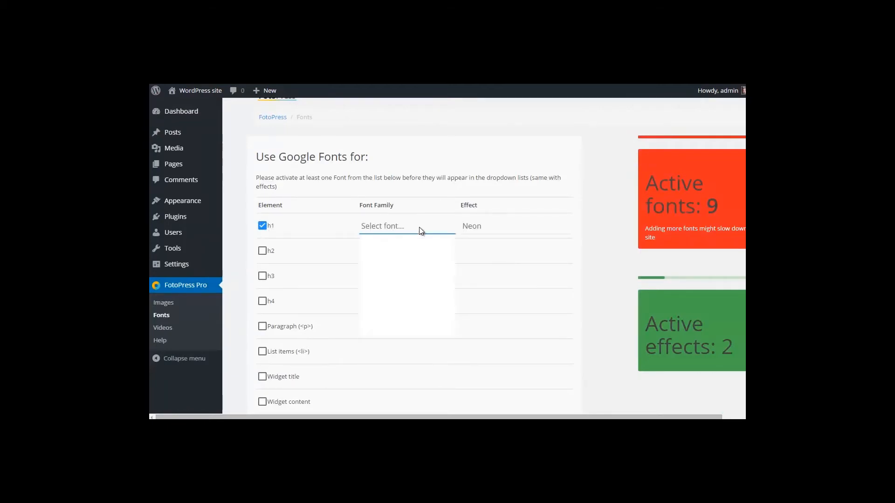
{"action": "left_click", "coordinate": [421, 228]}
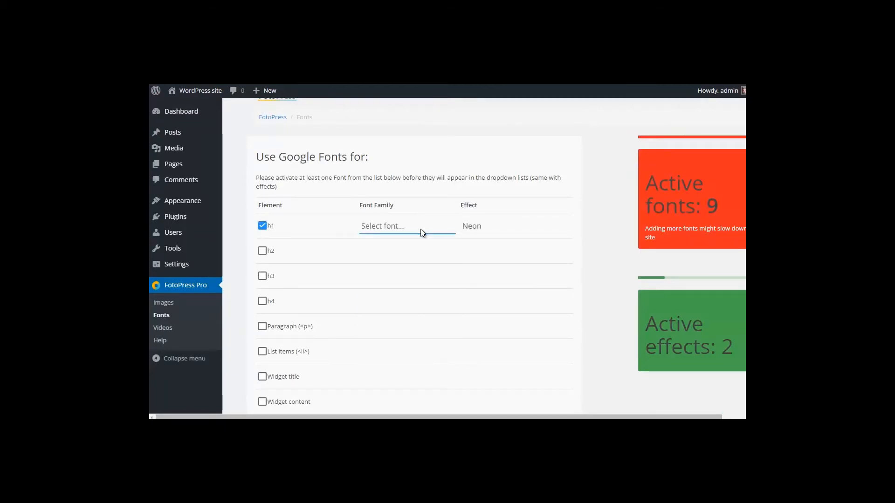
{"action": "left_click", "coordinate": [394, 228]}
{"action": "left_click", "coordinate": [401, 274]}
{"action": "left_click", "coordinate": [390, 229]}
{"action": "left_click", "coordinate": [391, 229]}
{"action": "left_click", "coordinate": [475, 228]}
{"action": "left_click", "coordinate": [480, 228]}
{"action": "scroll", "coordinate": [443, 252], "scroll_direction": "down", "scroll_amount": 1}
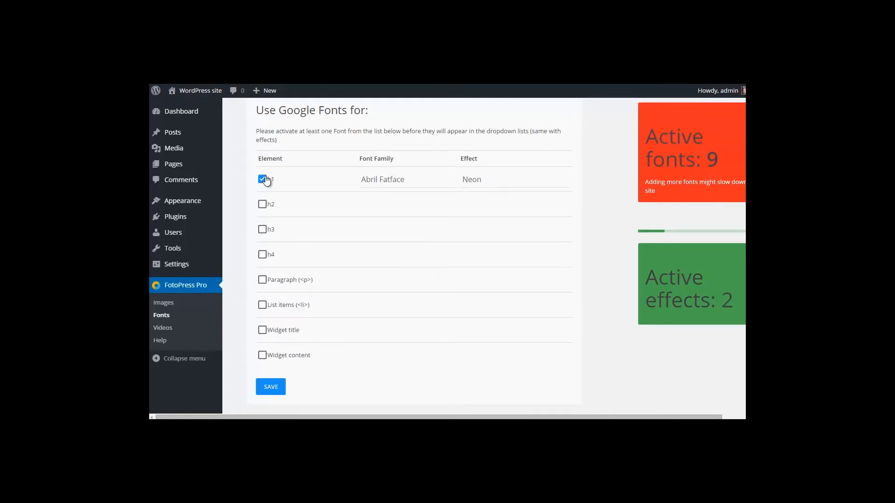
Step: Examine the header and body samples of the recommended font pairings
{"action": "scroll", "coordinate": [410, 247], "scroll_direction": "down", "scroll_amount": 6}
{"action": "scroll", "coordinate": [410, 248], "scroll_direction": "down", "scroll_amount": 1}
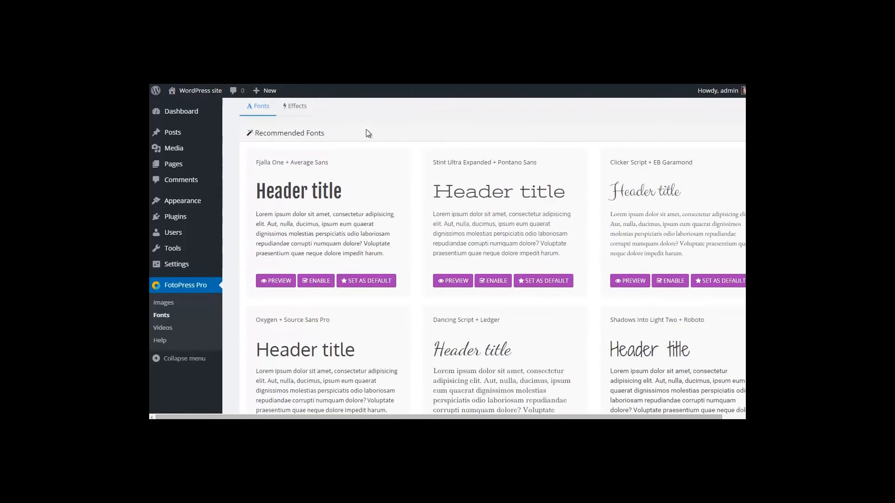
{"action": "left_click_drag", "start_coordinate": [274, 192], "coordinate": [333, 191]}
{"action": "left_click_drag", "start_coordinate": [302, 234], "coordinate": [324, 235]}
{"action": "left_click_drag", "start_coordinate": [453, 193], "coordinate": [505, 193]}
{"action": "left_click_drag", "start_coordinate": [486, 233], "coordinate": [509, 224]}
{"action": "scroll", "coordinate": [644, 172], "scroll_direction": "down", "scroll_amount": 1}
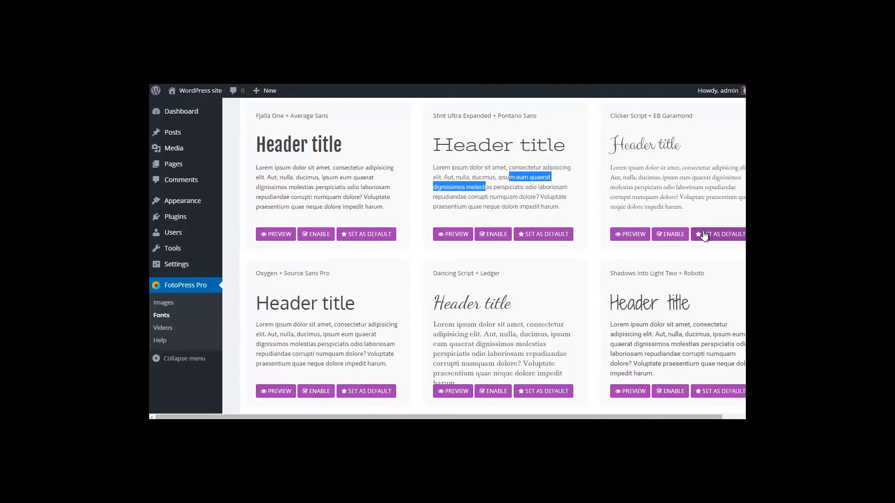
Step: Preview the Clicker Script + EB Garamond pairing on the site, and return to the font settings
{"action": "left_click", "coordinate": [628, 231]}
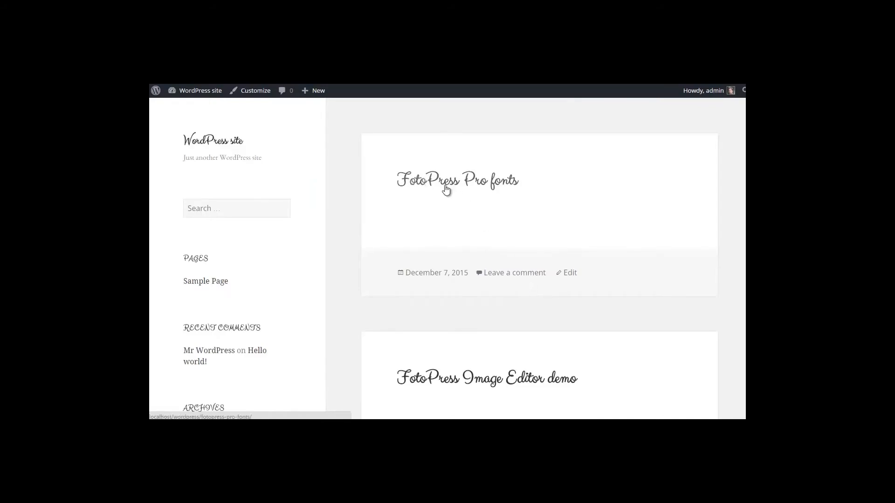
{"action": "scroll", "coordinate": [491, 181], "scroll_direction": "down", "scroll_amount": 4}
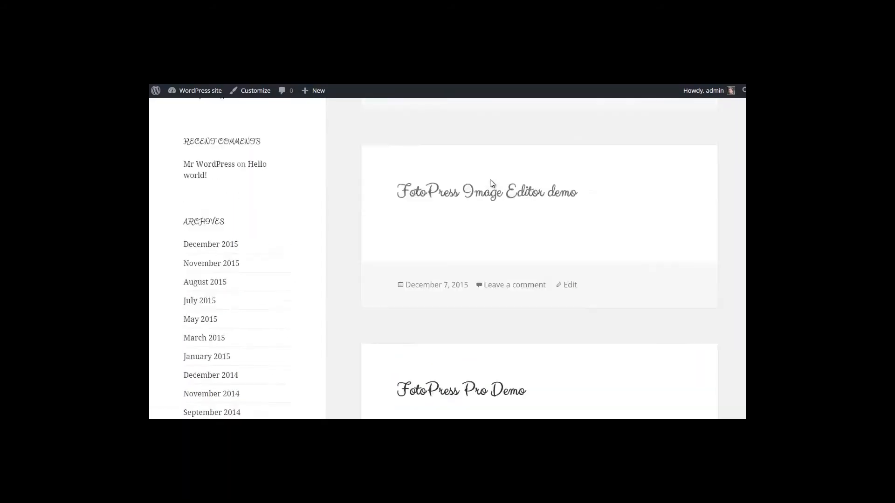
{"action": "scroll", "coordinate": [491, 180], "scroll_direction": "up", "scroll_amount": 3}
{"action": "left_click", "coordinate": [275, 53]}
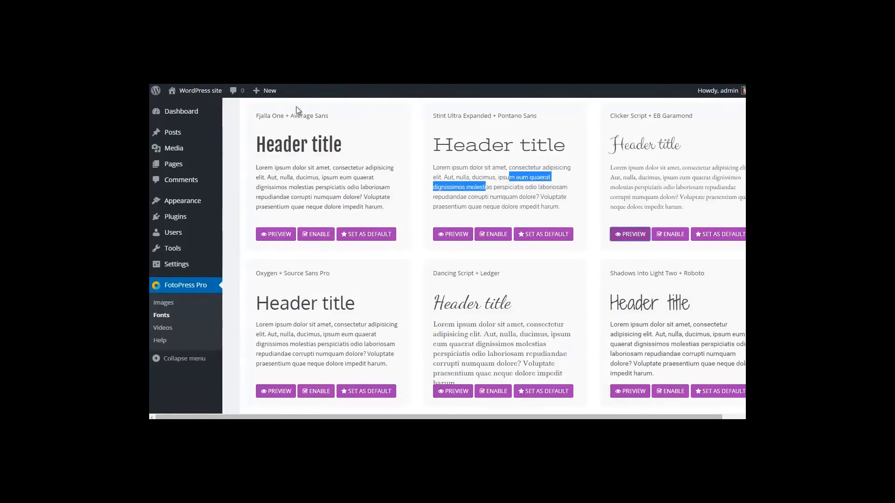
Step: Examine the rest of the recommended pairings and the full list of available fonts
{"action": "scroll", "coordinate": [393, 236], "scroll_direction": "down", "scroll_amount": 6}
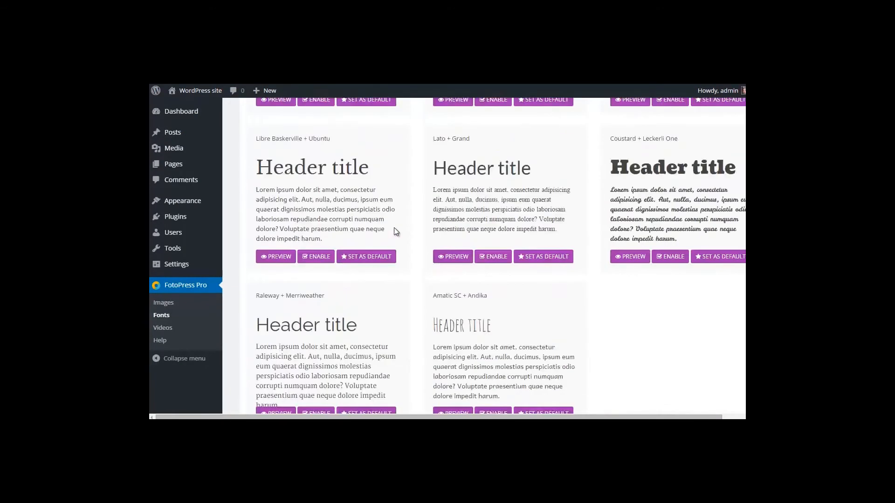
{"action": "scroll", "coordinate": [396, 232], "scroll_direction": "down", "scroll_amount": 2}
{"action": "left_click", "coordinate": [270, 367]}
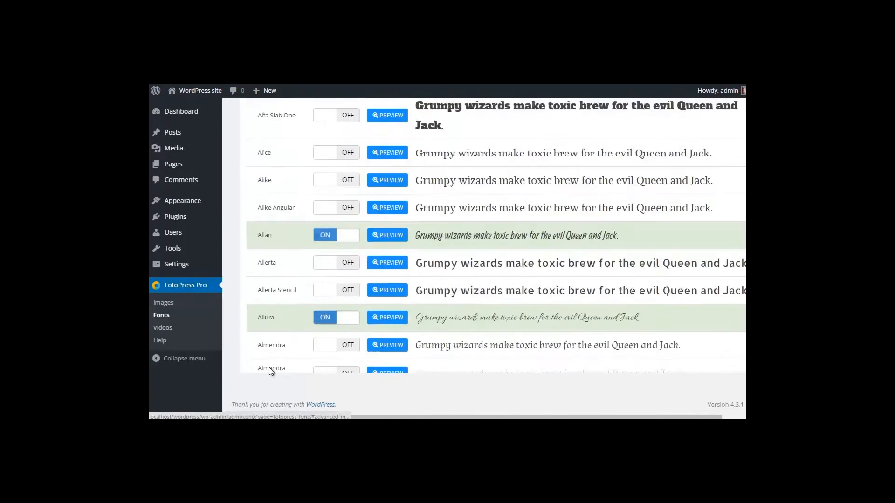
{"action": "scroll", "coordinate": [270, 368], "scroll_direction": "down", "scroll_amount": 1}
{"action": "scroll", "coordinate": [432, 274], "scroll_direction": "up", "scroll_amount": 2}
{"action": "scroll", "coordinate": [432, 274], "scroll_direction": "up", "scroll_amount": 12}
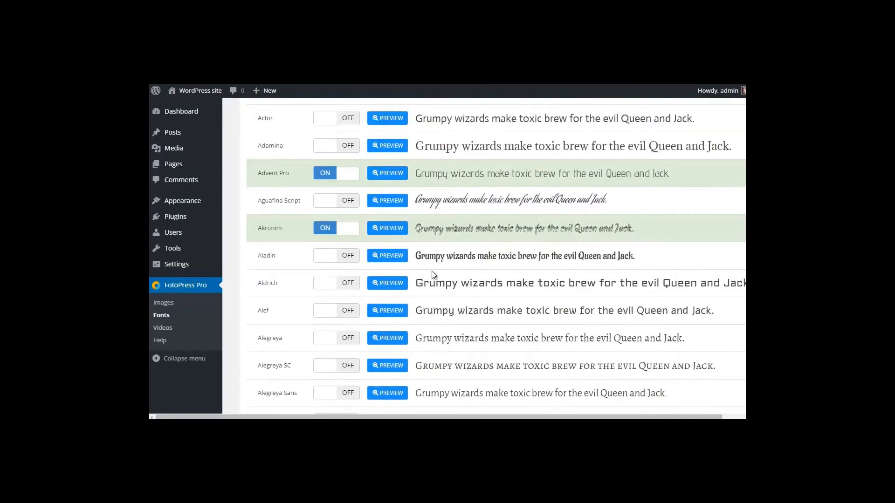
{"action": "left_click", "coordinate": [306, 217]}
{"action": "double_click", "coordinate": [304, 238]}
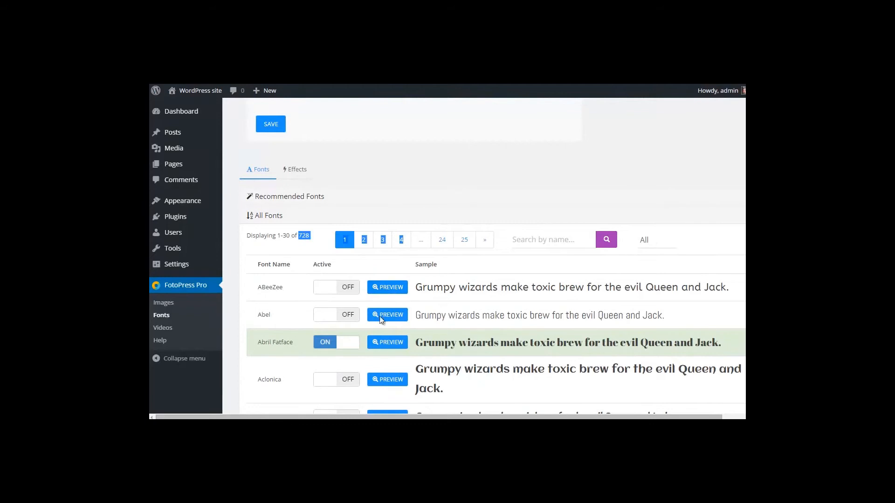
Step: Activate the Actor font in the full font list
{"action": "scroll", "coordinate": [357, 353], "scroll_direction": "down", "scroll_amount": 4}
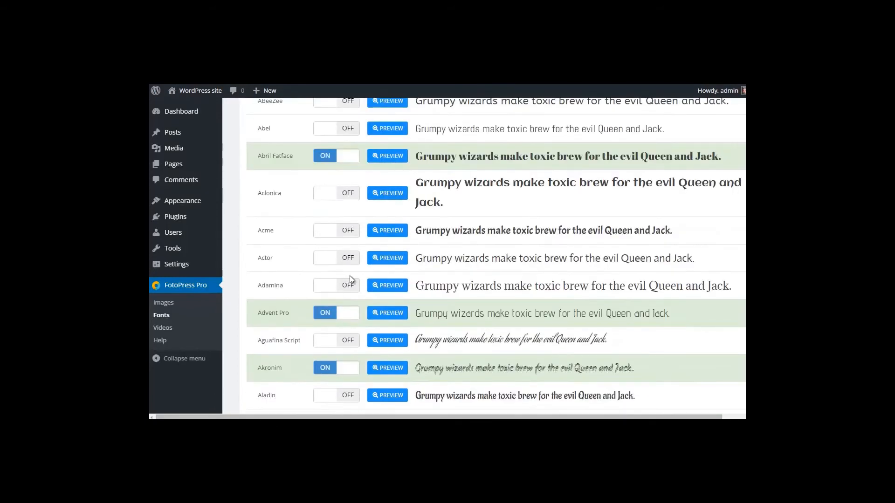
{"action": "left_click", "coordinate": [350, 258]}
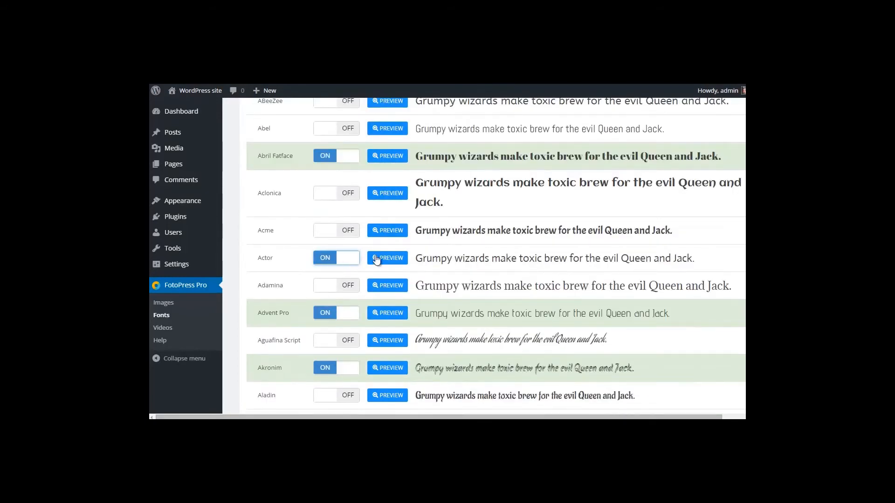
{"action": "scroll", "coordinate": [535, 302], "scroll_direction": "up", "scroll_amount": 1}
{"action": "scroll", "coordinate": [533, 301], "scroll_direction": "up", "scroll_amount": 9}
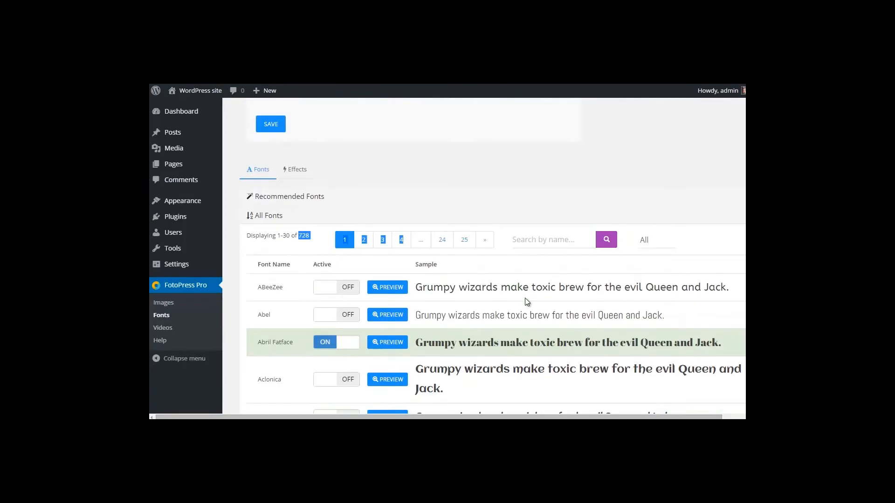
Step: Open the font effects list and activate the Brick Sign effect
{"action": "scroll", "coordinate": [524, 300], "scroll_direction": "down", "scroll_amount": 3}
{"action": "left_click", "coordinate": [301, 315]}
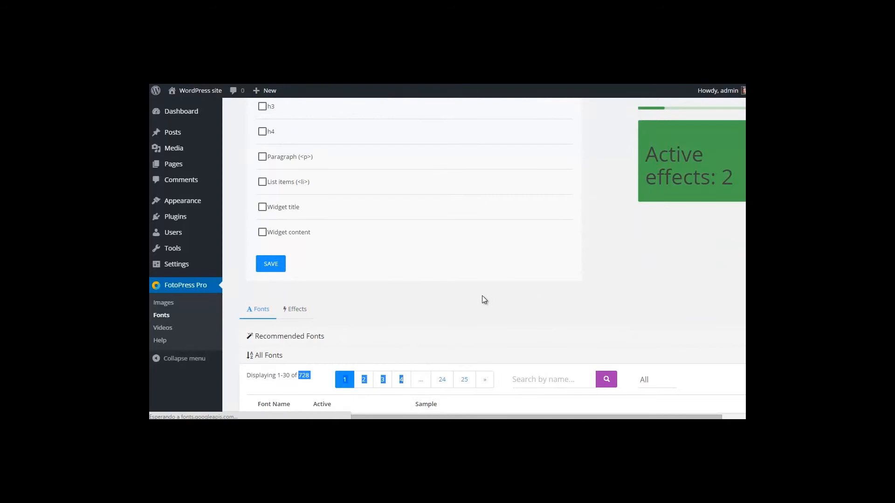
{"action": "scroll", "coordinate": [470, 279], "scroll_direction": "down", "scroll_amount": 2}
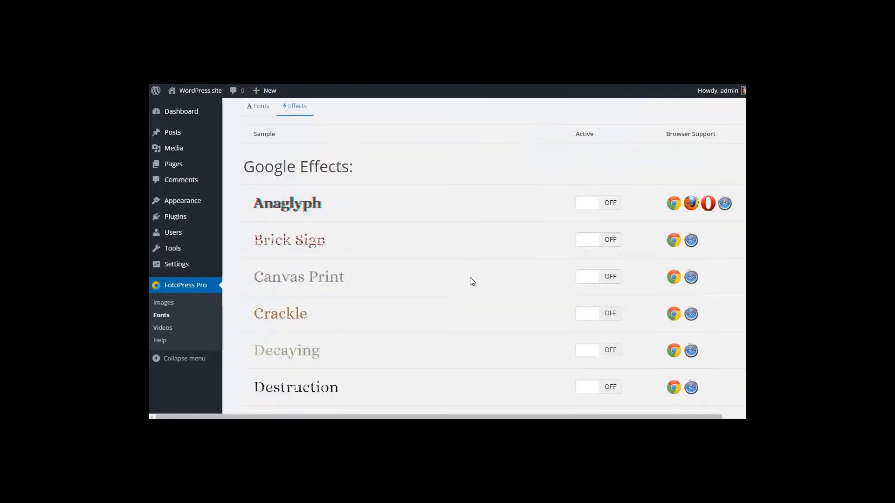
{"action": "scroll", "coordinate": [489, 261], "scroll_direction": "down", "scroll_amount": 1}
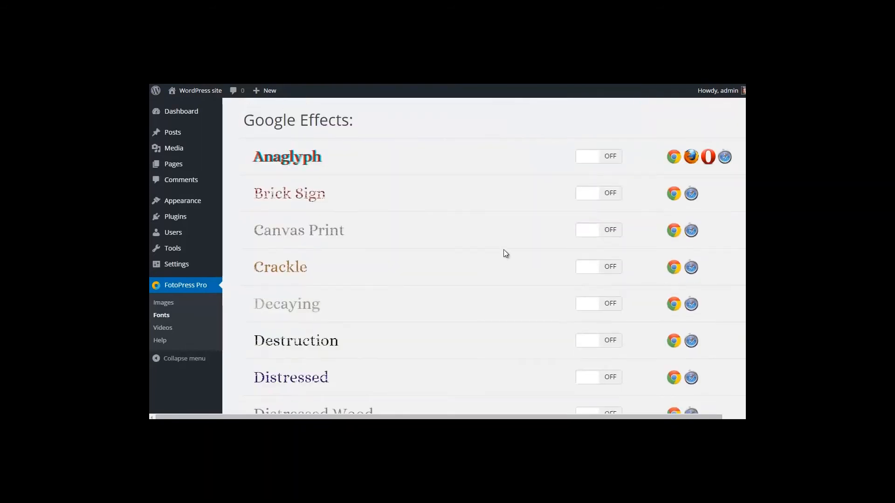
{"action": "left_click", "coordinate": [604, 196]}
Step: Examine the samples of the other Google effects and of the effects that ship with the plugin
{"action": "scroll", "coordinate": [580, 209], "scroll_direction": "down", "scroll_amount": 2}
{"action": "scroll", "coordinate": [580, 209], "scroll_direction": "down", "scroll_amount": 4}
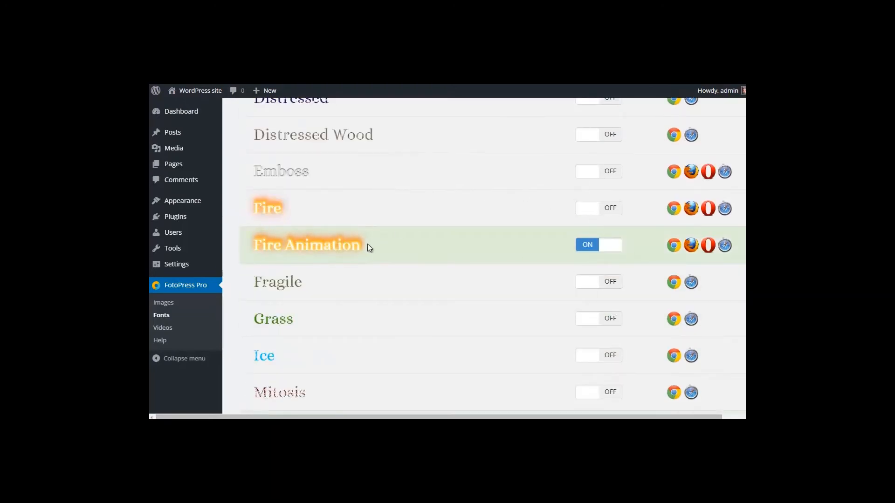
{"action": "scroll", "coordinate": [511, 240], "scroll_direction": "down", "scroll_amount": 13}
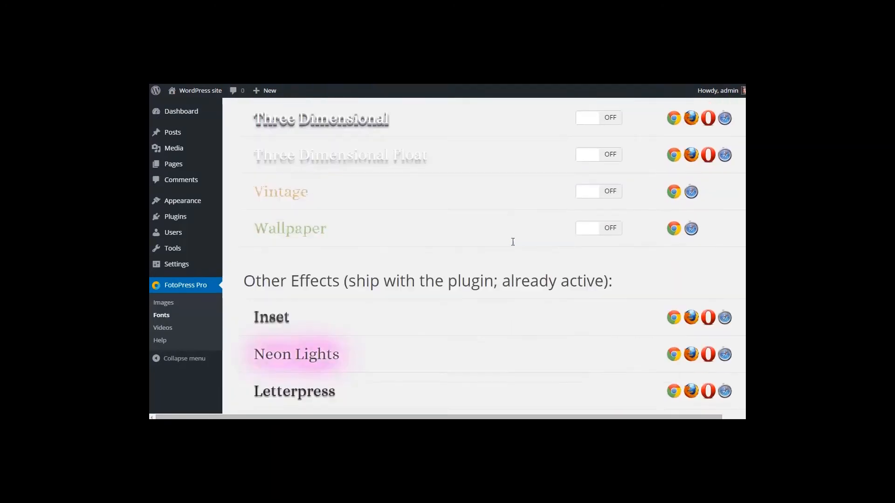
{"action": "scroll", "coordinate": [513, 244], "scroll_direction": "down", "scroll_amount": 1}
{"action": "left_click_drag", "start_coordinate": [343, 188], "coordinate": [539, 189]}
{"action": "scroll", "coordinate": [488, 241], "scroll_direction": "down", "scroll_amount": 1}
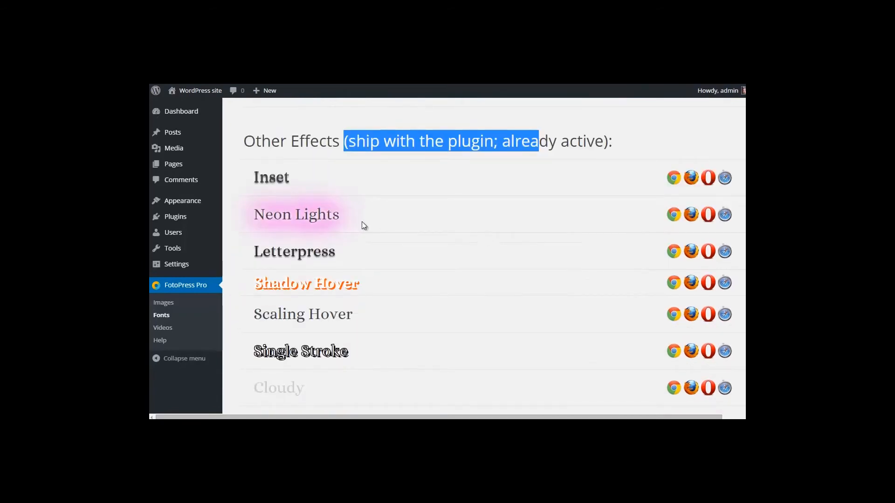
{"action": "scroll", "coordinate": [364, 225], "scroll_direction": "down", "scroll_amount": 11}
{"action": "scroll", "coordinate": [492, 229], "scroll_direction": "down", "scroll_amount": 10}
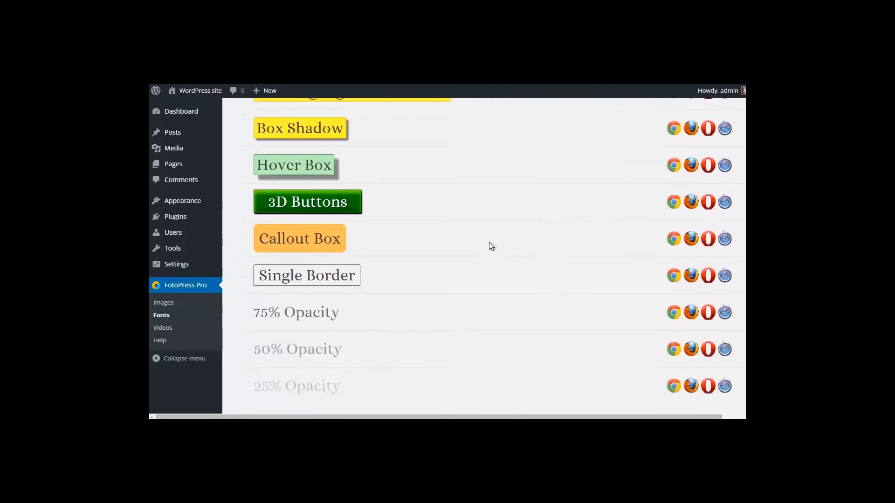
{"action": "scroll", "coordinate": [491, 246], "scroll_direction": "down", "scroll_amount": 1}
{"action": "scroll", "coordinate": [489, 249], "scroll_direction": "up", "scroll_amount": 3}
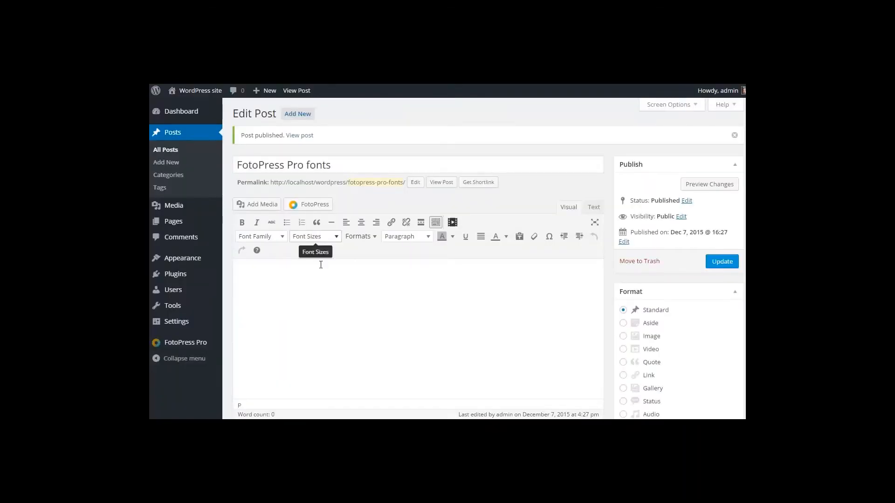
Step: Write the lines Text 1, Text 2 and Text 3 in the FotoPress Pro fonts post body and set them to 48px
{"action": "left_click", "coordinate": [327, 293]}
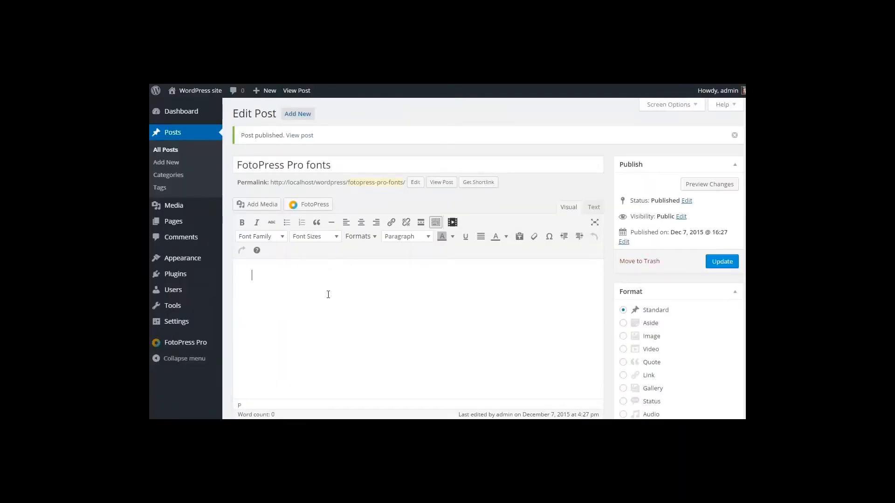
{"action": "type", "text": "Text 3"}
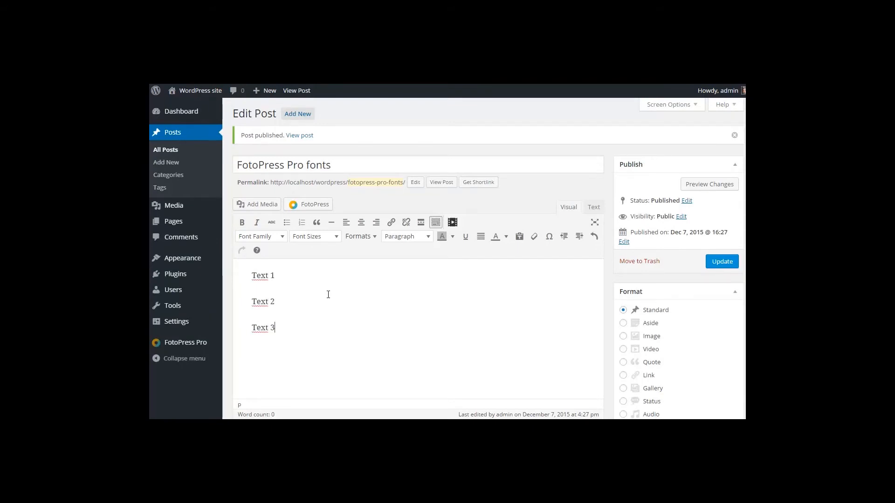
{"action": "key", "text": "ctrl+a"}
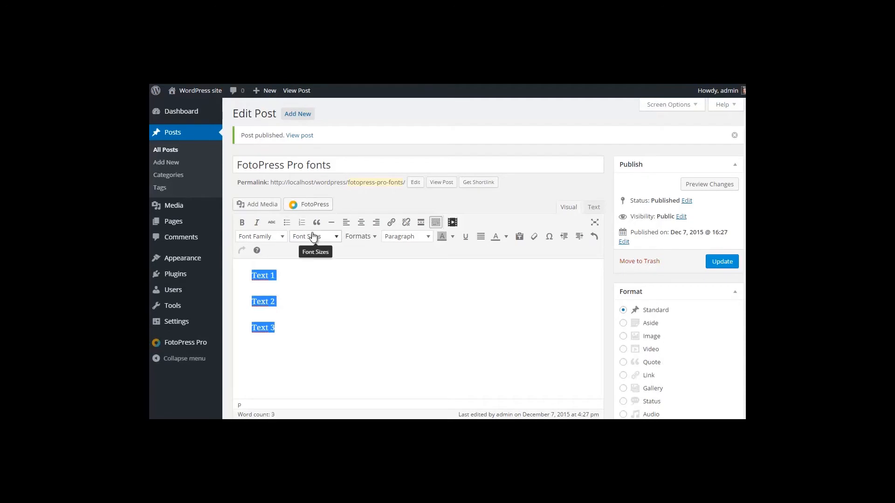
{"action": "left_click", "coordinate": [314, 236]}
{"action": "scroll", "coordinate": [318, 336], "scroll_direction": "down", "scroll_amount": 5}
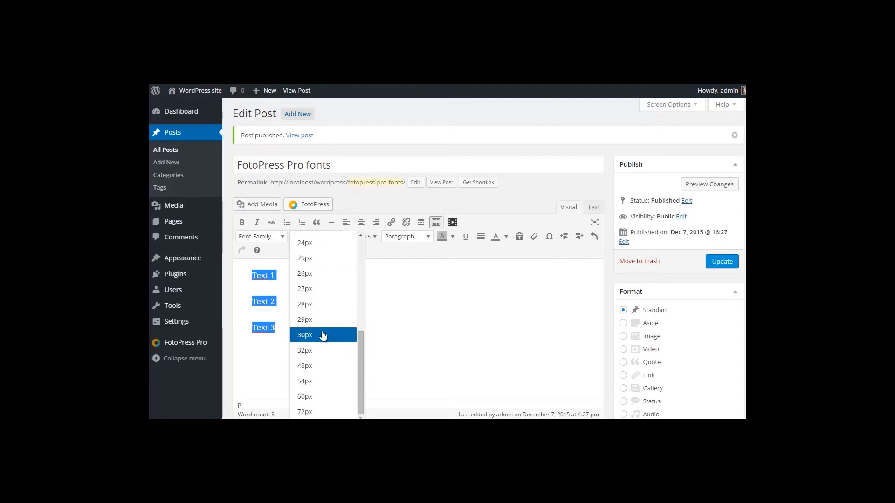
{"action": "left_click", "coordinate": [320, 365]}
{"action": "left_click", "coordinate": [320, 308]}
Step: Set the font of Text 1 to Abril Fatface and the font of Text 2 to Akronim
{"action": "left_click_drag", "start_coordinate": [325, 266], "coordinate": [245, 254]}
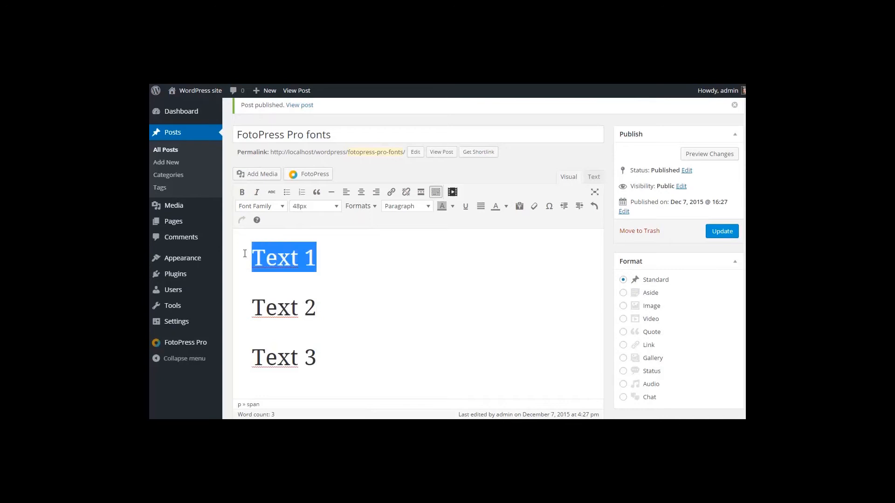
{"action": "left_click", "coordinate": [268, 207]}
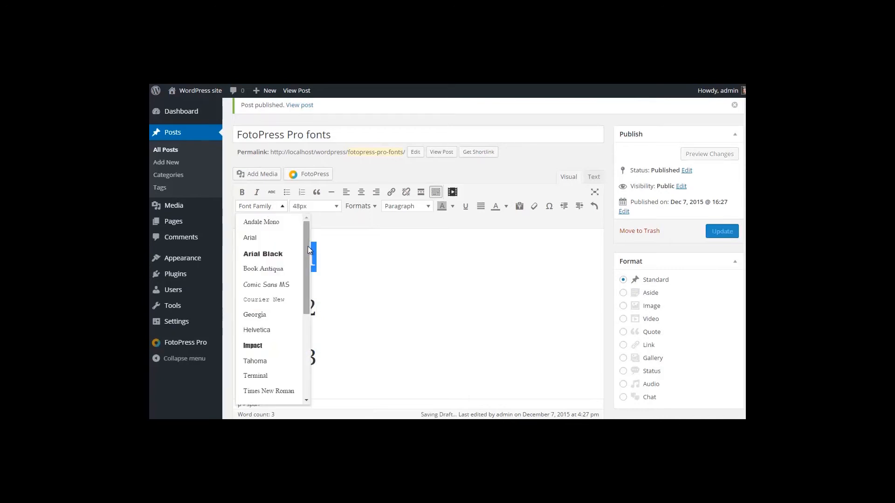
{"action": "left_click_drag", "start_coordinate": [306, 253], "coordinate": [305, 324]}
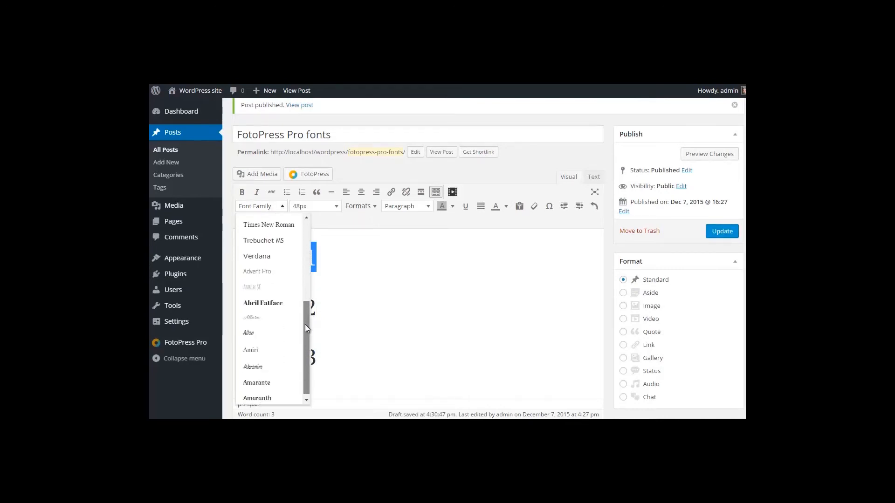
{"action": "left_click_drag", "start_coordinate": [322, 306], "coordinate": [251, 307]}
{"action": "left_click", "coordinate": [262, 208]}
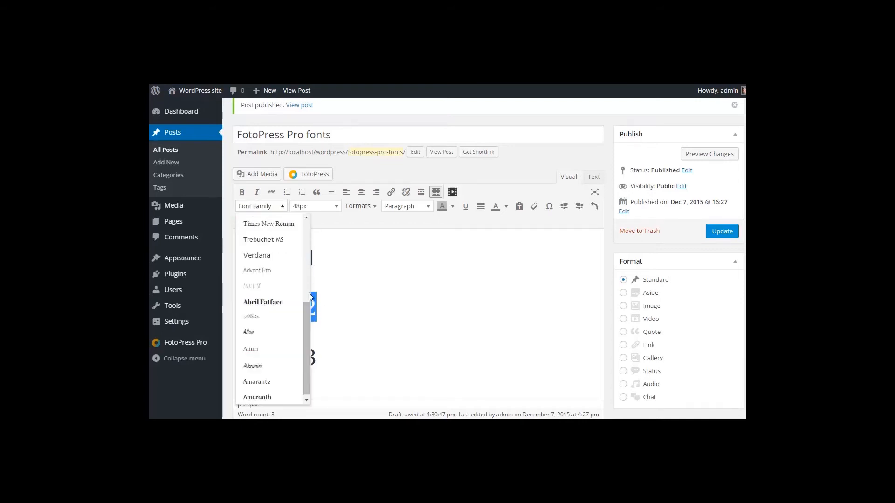
{"action": "scroll", "coordinate": [306, 321], "scroll_direction": "down", "scroll_amount": 1}
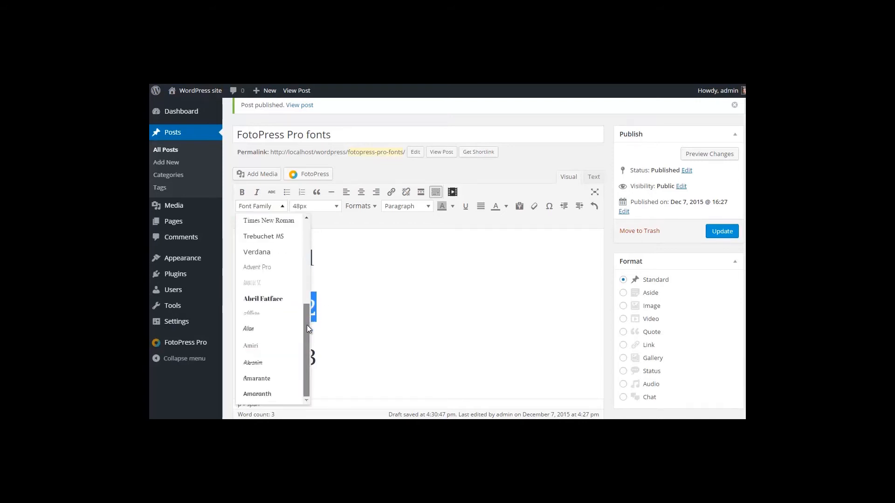
{"action": "left_click", "coordinate": [278, 363]}
Step: Set the font of the Text 3 line to Amarante
{"action": "left_click", "coordinate": [325, 351]}
{"action": "left_click_drag", "start_coordinate": [334, 359], "coordinate": [246, 357]}
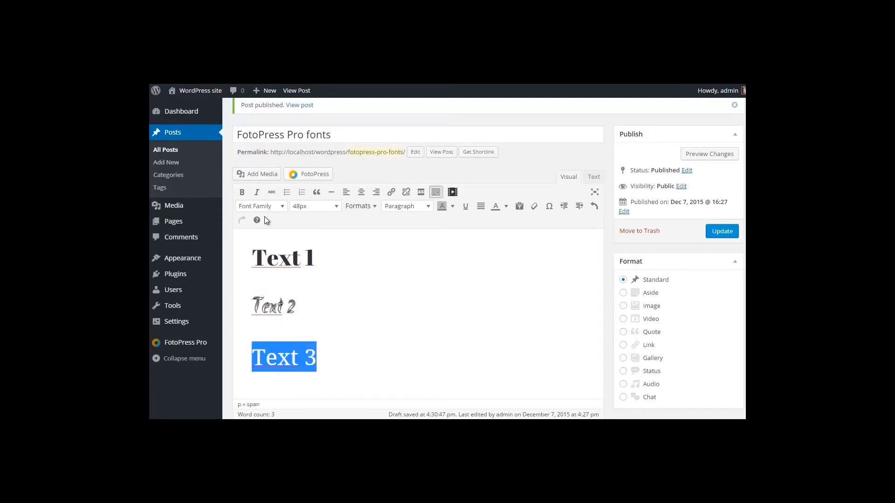
{"action": "left_click", "coordinate": [264, 207]}
{"action": "scroll", "coordinate": [273, 299], "scroll_direction": "down", "scroll_amount": 1}
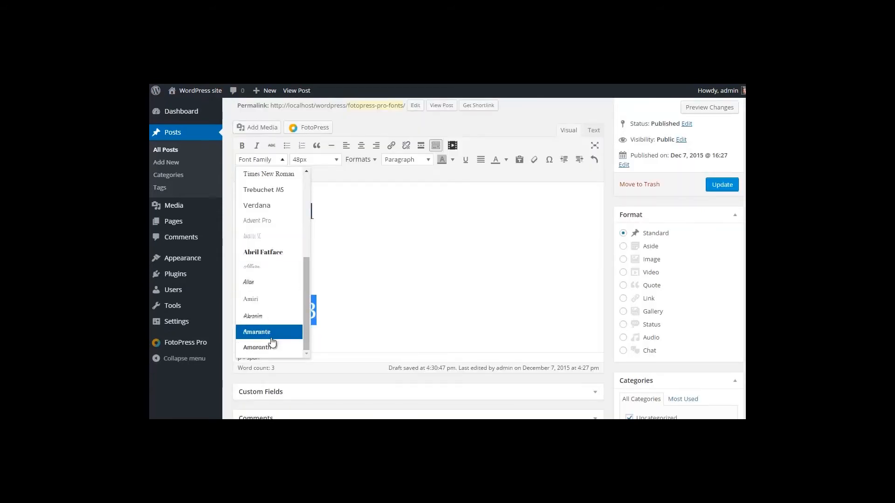
{"action": "left_click", "coordinate": [272, 340]}
{"action": "left_click", "coordinate": [373, 291]}
{"action": "scroll", "coordinate": [371, 275], "scroll_direction": "up", "scroll_amount": 1}
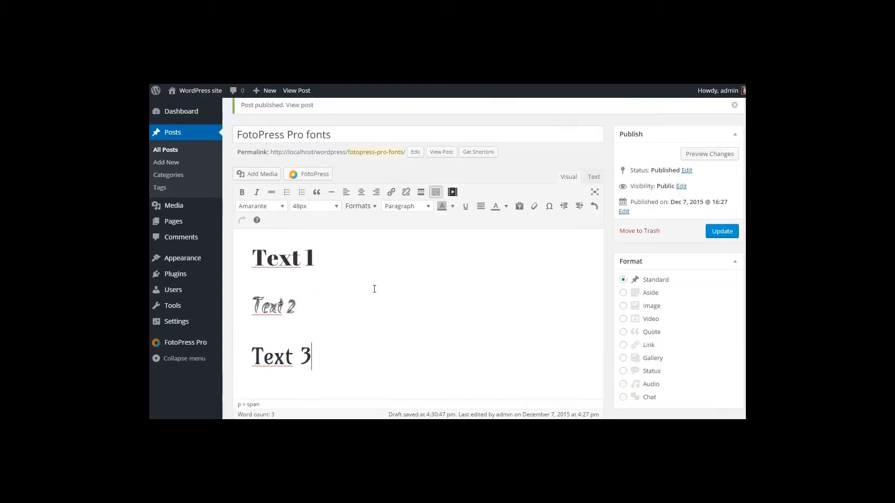
Step: Apply the Fire Animation effect to the Text 1 line
{"action": "left_click_drag", "start_coordinate": [323, 262], "coordinate": [249, 258]}
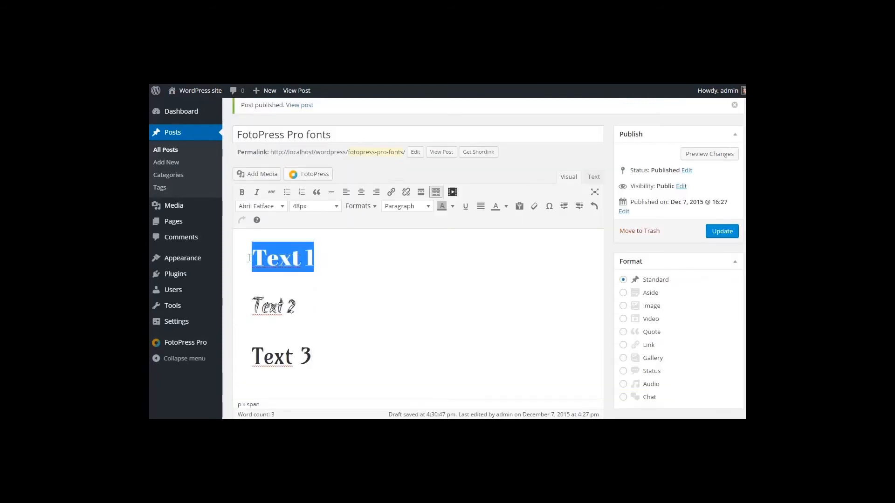
{"action": "left_click", "coordinate": [369, 207]}
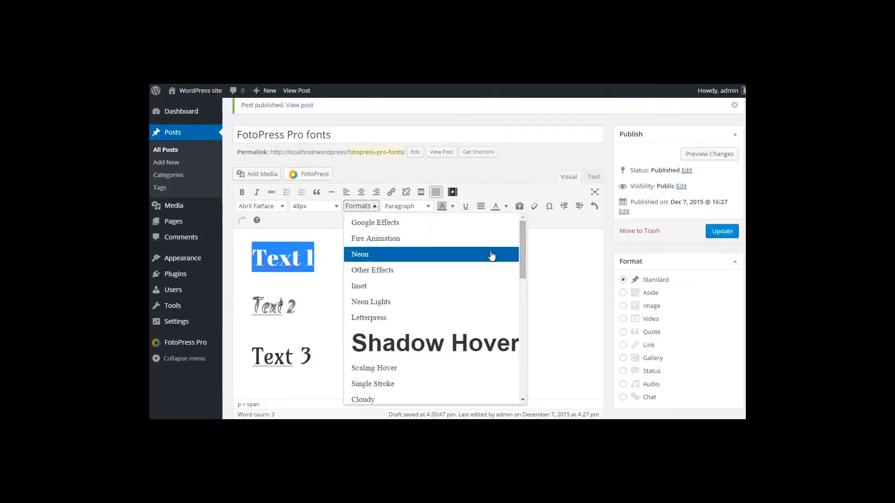
{"action": "left_click", "coordinate": [409, 239]}
Step: Apply the Vintage Retro effect to the Text 2 line
{"action": "left_click", "coordinate": [299, 307]}
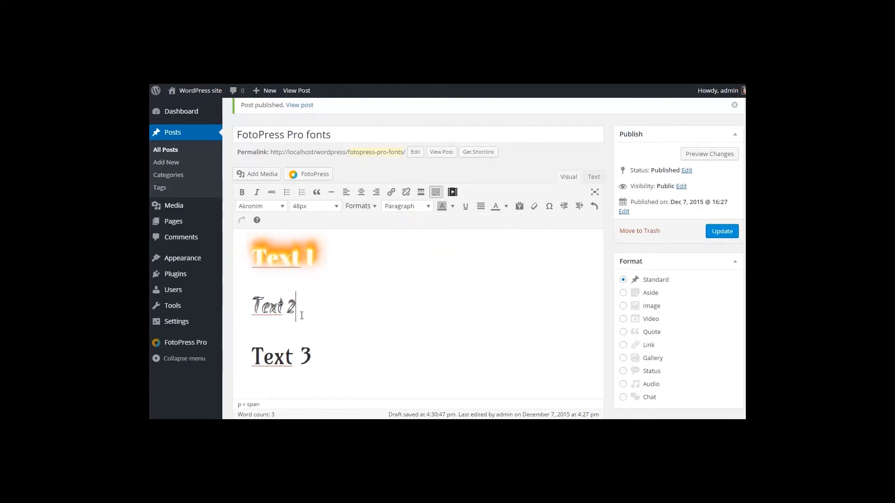
{"action": "left_click_drag", "start_coordinate": [323, 312], "coordinate": [249, 308]}
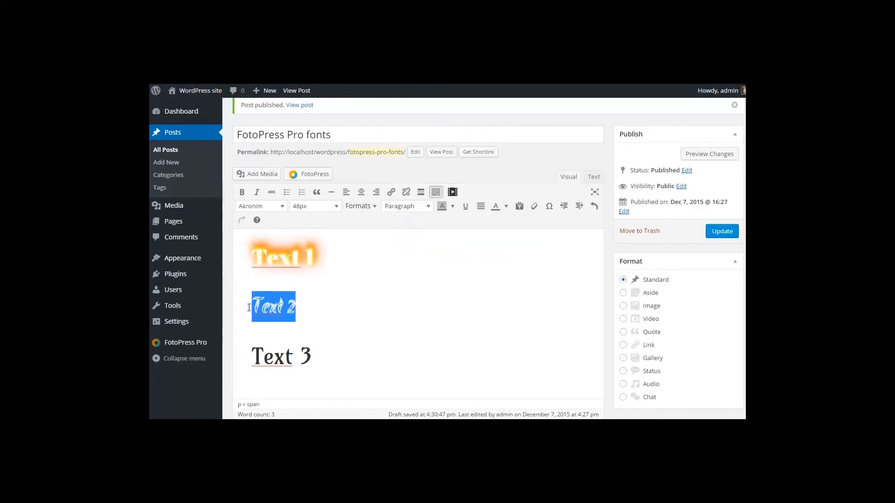
{"action": "left_click", "coordinate": [361, 207]}
{"action": "scroll", "coordinate": [414, 276], "scroll_direction": "down", "scroll_amount": 1}
{"action": "scroll", "coordinate": [414, 276], "scroll_direction": "down", "scroll_amount": 2}
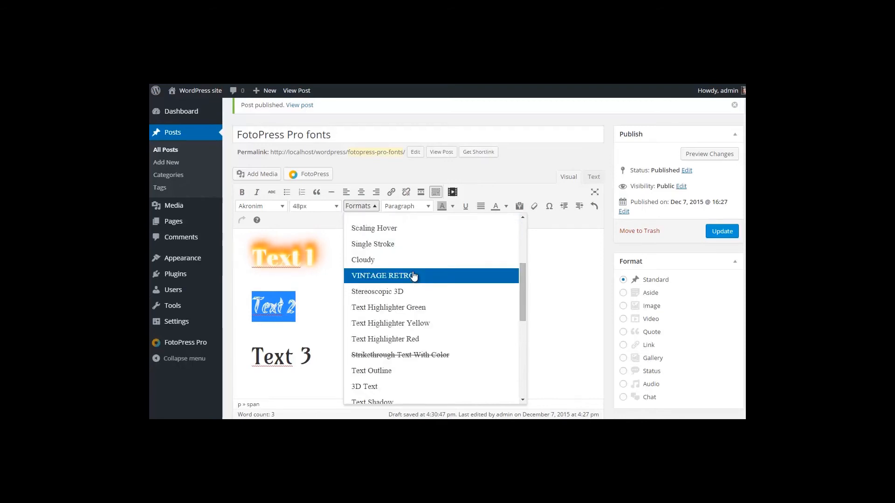
{"action": "left_click", "coordinate": [414, 276]}
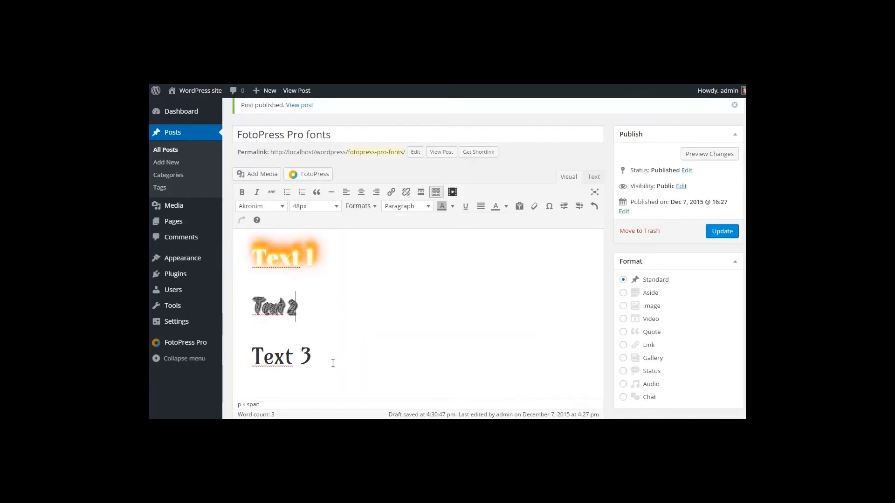
Step: Apply the 3D Buttons effect to the Text 3 line
{"action": "left_click_drag", "start_coordinate": [332, 363], "coordinate": [245, 358]}
{"action": "left_click", "coordinate": [359, 206]}
{"action": "scroll", "coordinate": [404, 303], "scroll_direction": "down", "scroll_amount": 5}
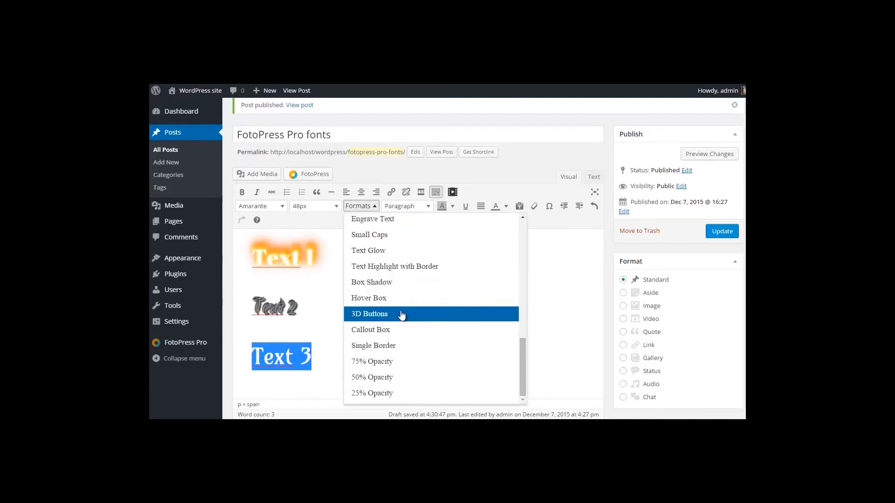
{"action": "left_click", "coordinate": [402, 314]}
Step: Update the FotoPress Pro fonts post and view it on the site
{"action": "left_click", "coordinate": [723, 233]}
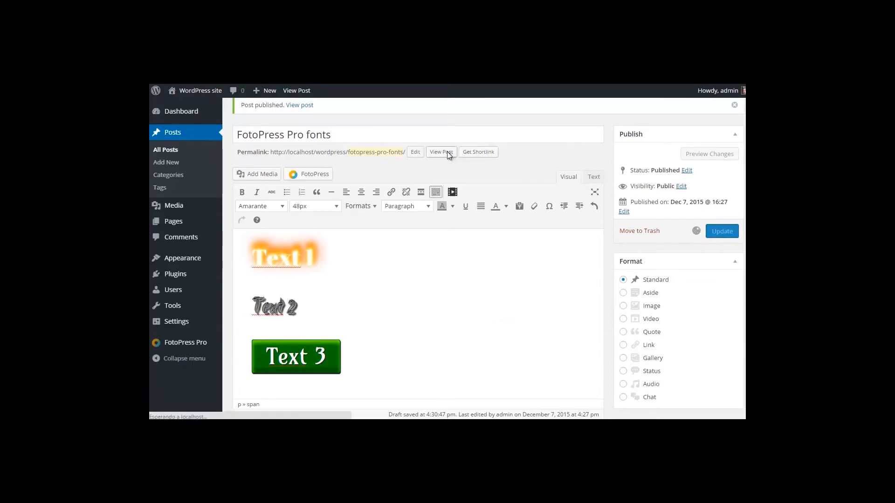
{"action": "left_click", "coordinate": [442, 184]}
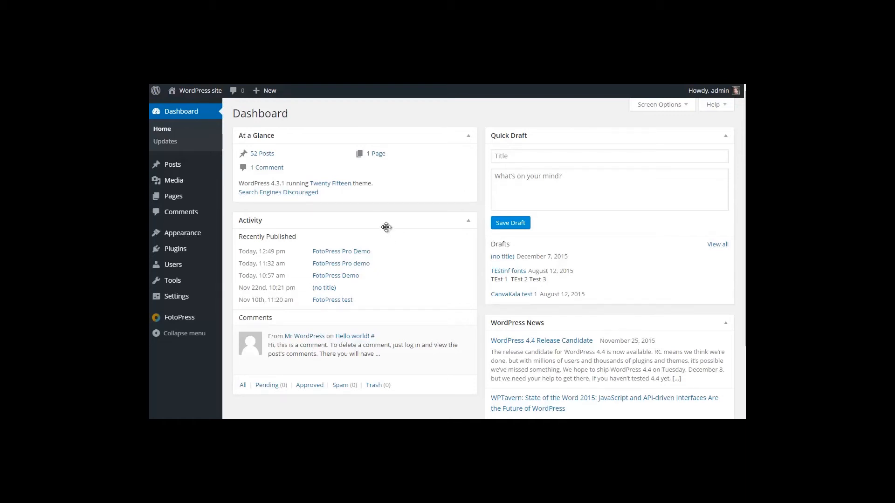
Step: Open the FotoPress image settings and examine the Flickr credential fields and the free image sources
{"action": "mouse_move", "coordinate": [179, 324]}
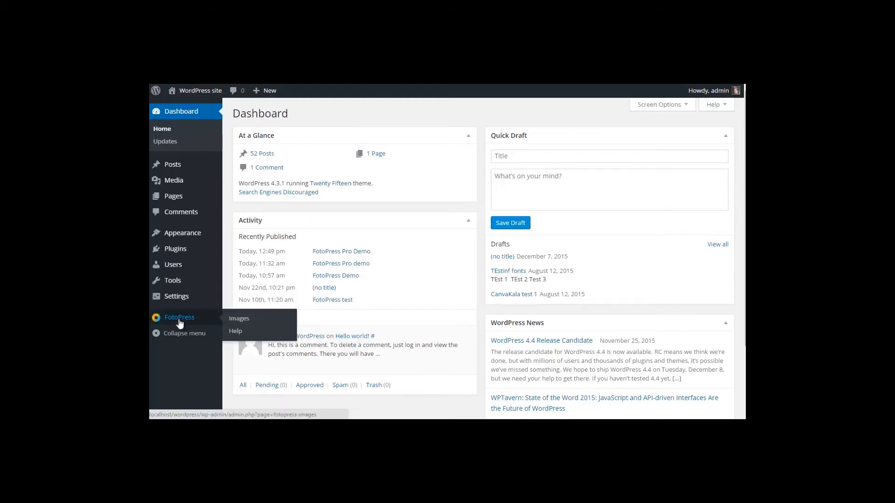
{"action": "left_click", "coordinate": [239, 319]}
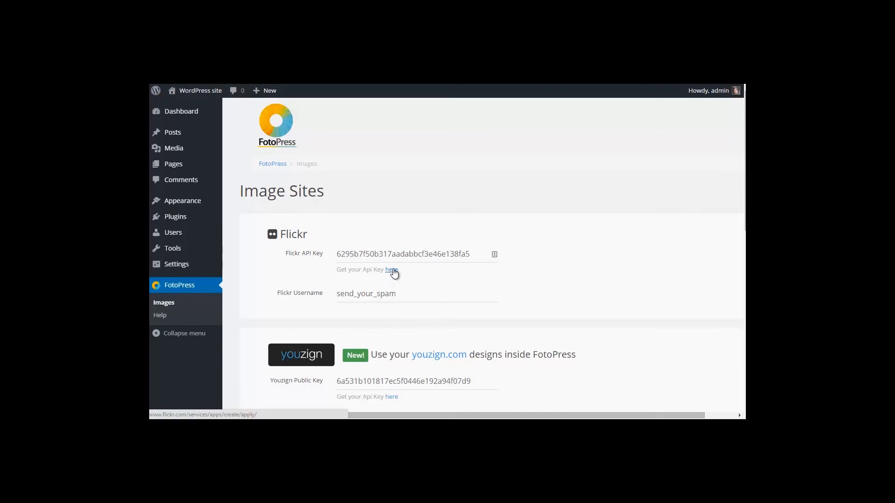
{"action": "left_click", "coordinate": [351, 254]}
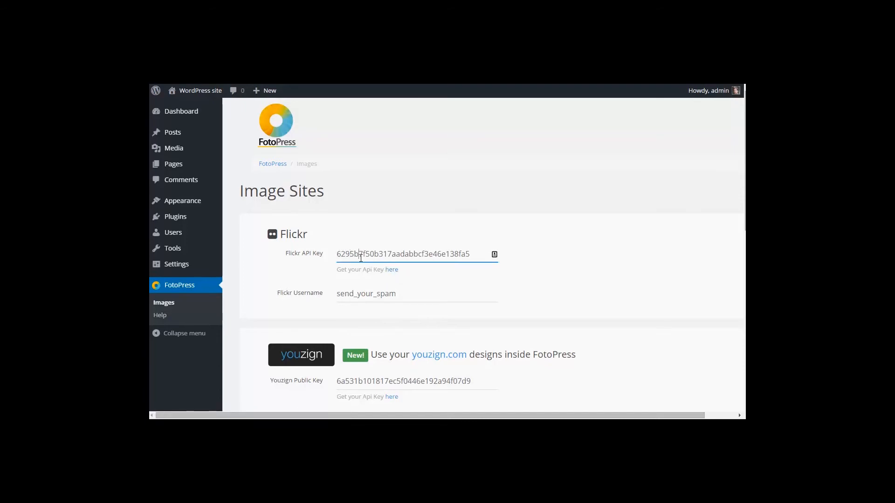
{"action": "double_click", "coordinate": [368, 292]}
{"action": "left_click", "coordinate": [588, 259]}
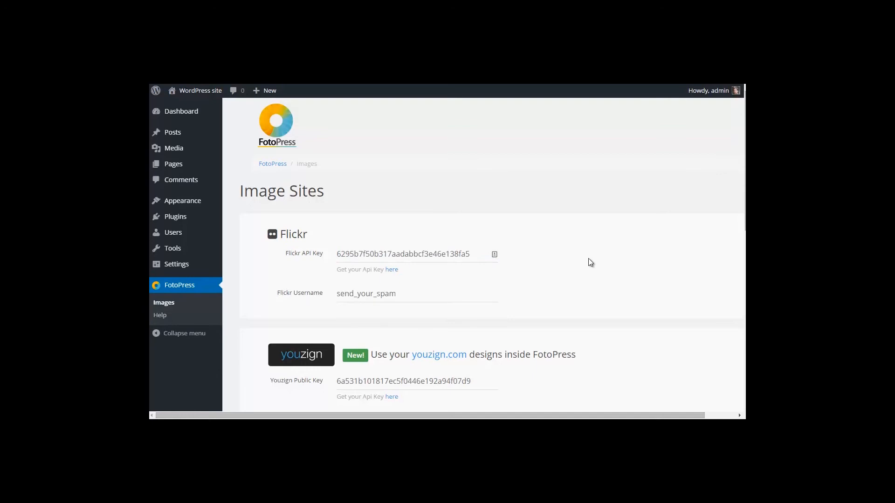
{"action": "scroll", "coordinate": [588, 247], "scroll_direction": "down", "scroll_amount": 7}
{"action": "scroll", "coordinate": [588, 247], "scroll_direction": "down", "scroll_amount": 1}
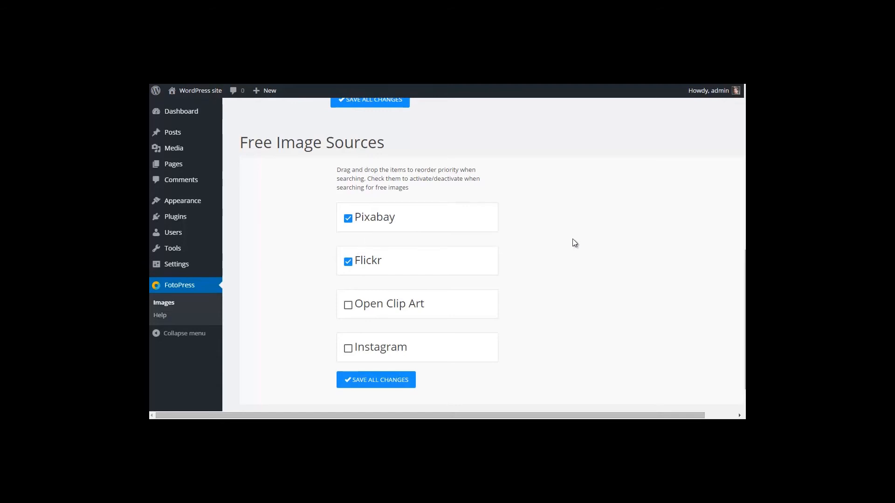
Step: Create a new post and open the FotoPress Image Editor in it
{"action": "mouse_move", "coordinate": [175, 135]}
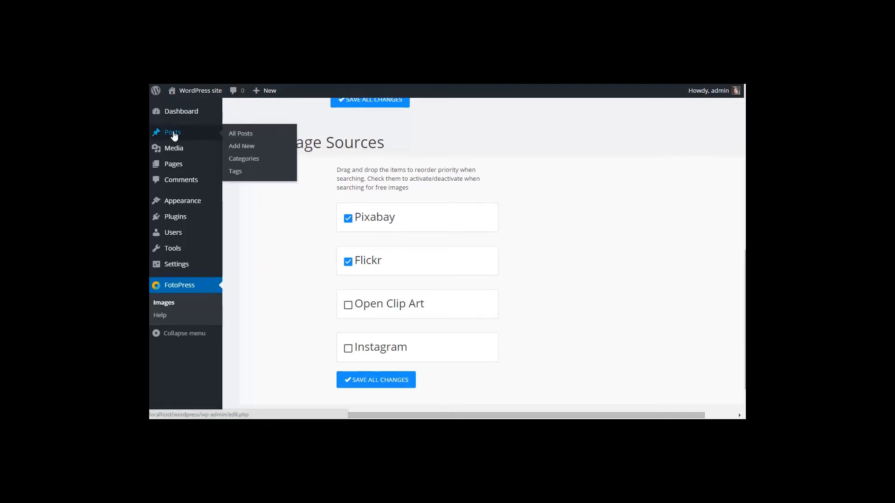
{"action": "left_click", "coordinate": [248, 148]}
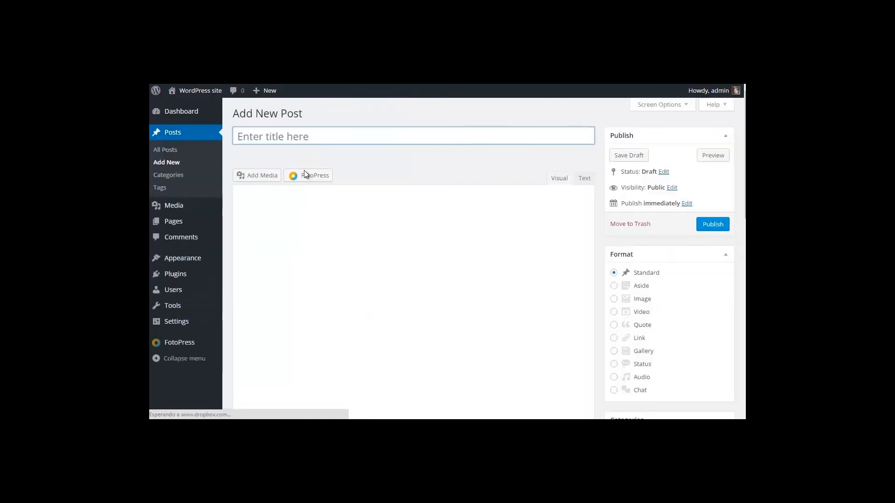
{"action": "left_click", "coordinate": [303, 178]}
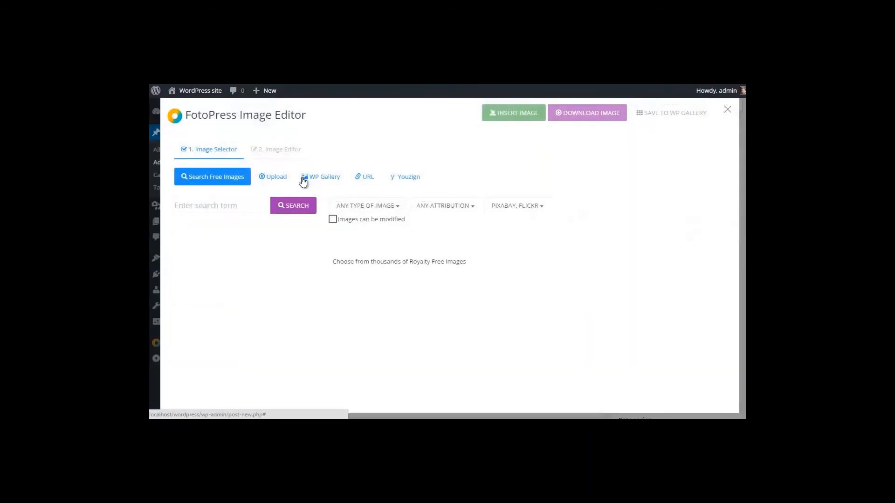
Step: Search the free images for dog and check which image sources can be chosen
{"action": "left_click", "coordinate": [230, 206]}
{"action": "type", "text": "dog"}
{"action": "key", "text": "Return"}
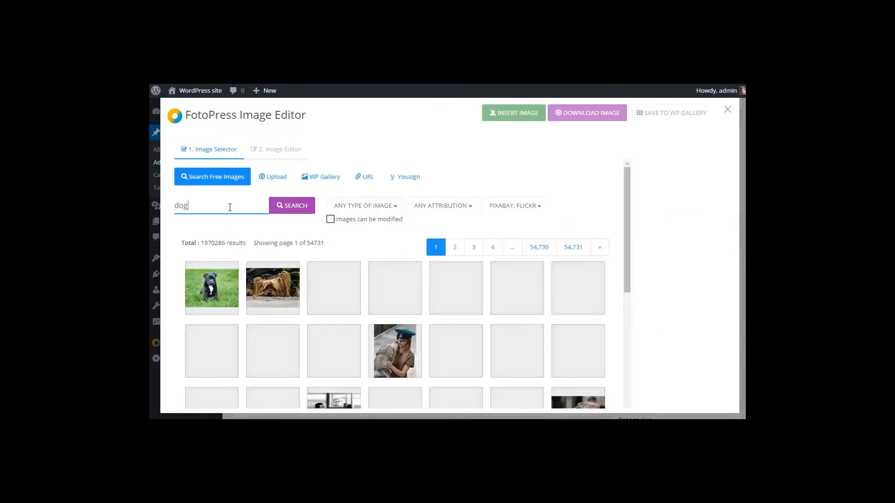
{"action": "left_click_drag", "start_coordinate": [203, 244], "coordinate": [224, 245]}
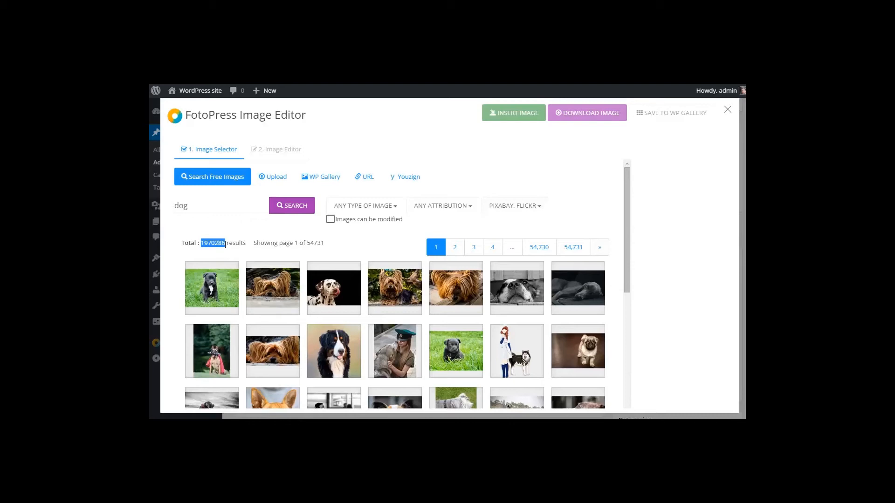
{"action": "left_click", "coordinate": [513, 207]}
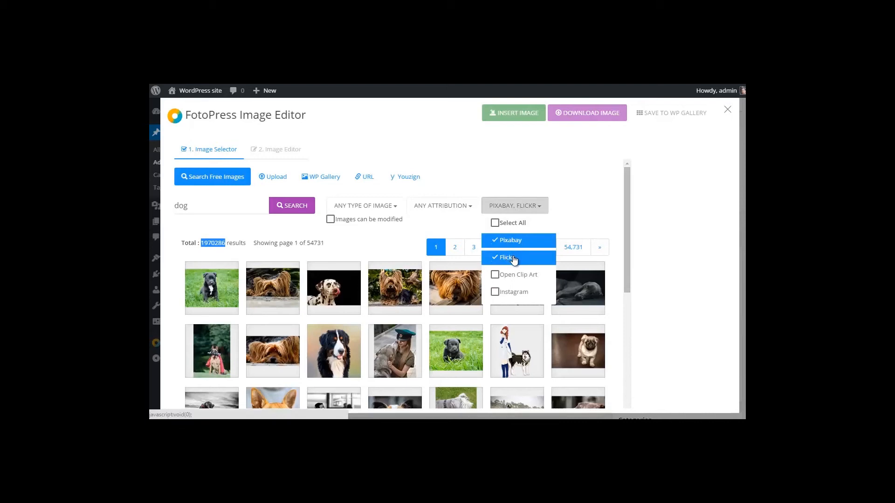
{"action": "left_click", "coordinate": [573, 179]}
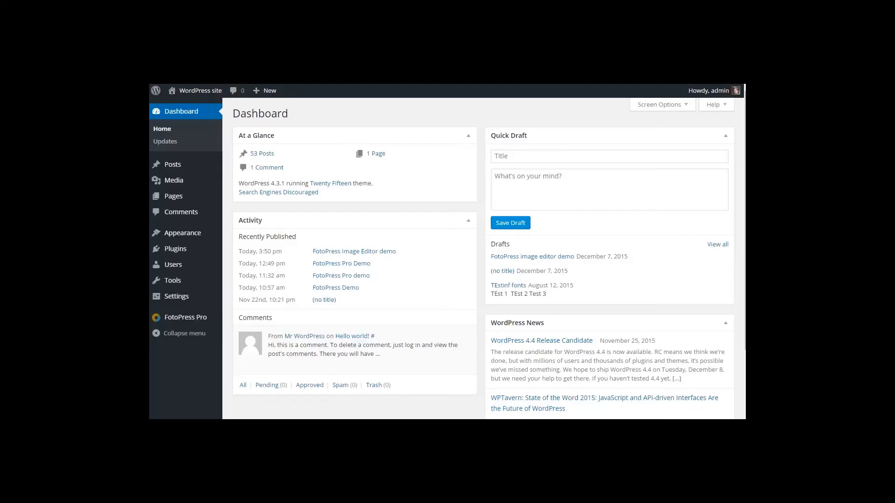
Step: Open the FotoPress Pro image settings and examine the credential fields of the image sites, from Flickr and Youzign down to the free image sources
{"action": "mouse_move", "coordinate": [198, 318]}
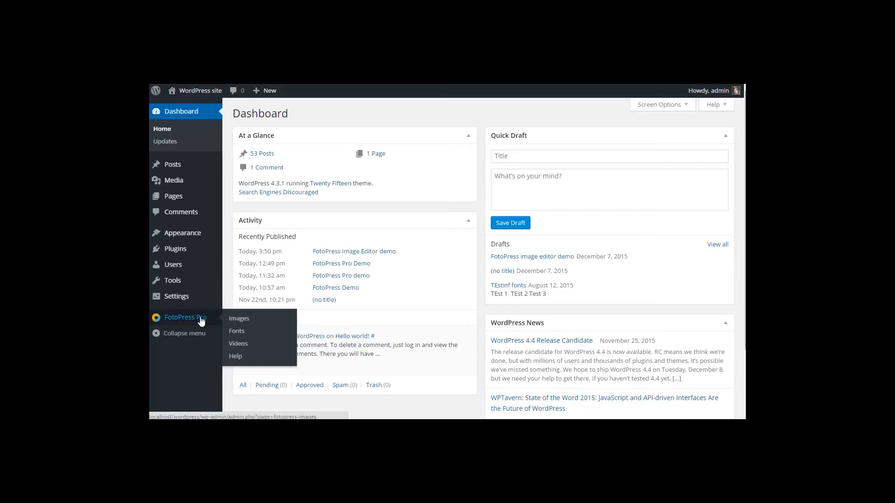
{"action": "left_click", "coordinate": [234, 321]}
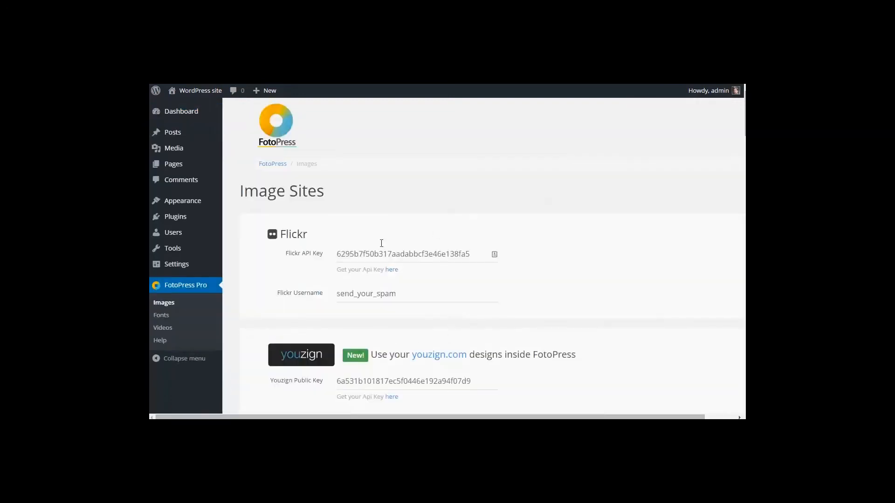
{"action": "scroll", "coordinate": [572, 253], "scroll_direction": "down", "scroll_amount": 1}
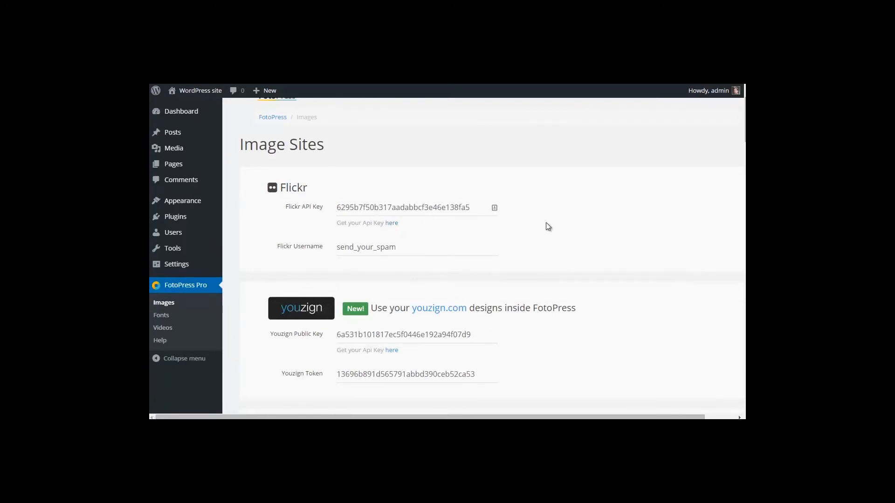
{"action": "scroll", "coordinate": [548, 227], "scroll_direction": "down", "scroll_amount": 1}
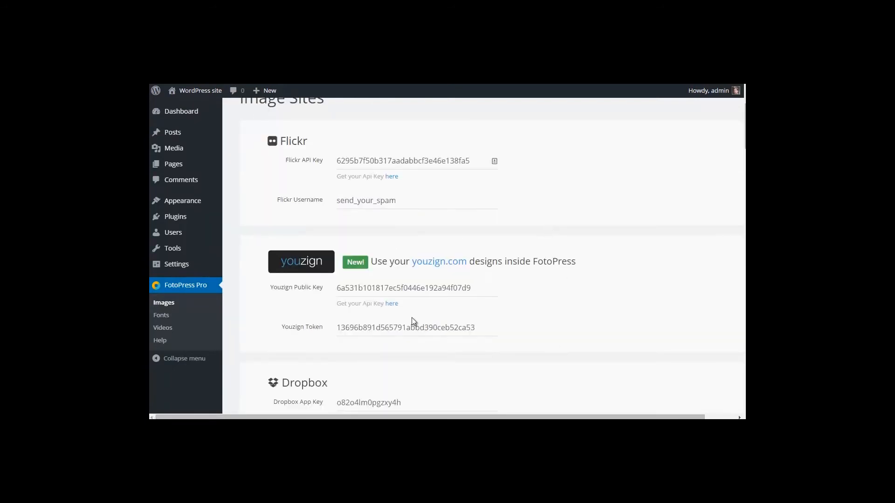
{"action": "scroll", "coordinate": [460, 270], "scroll_direction": "down", "scroll_amount": 3}
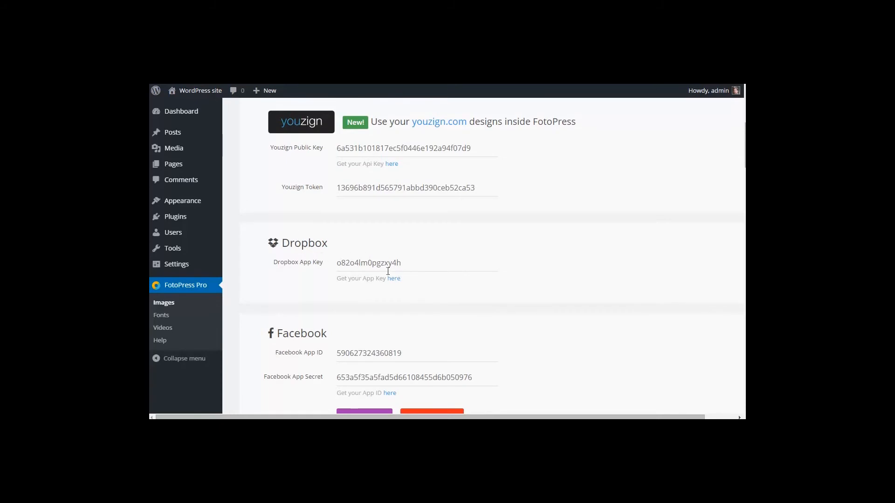
{"action": "scroll", "coordinate": [427, 266], "scroll_direction": "down", "scroll_amount": 1}
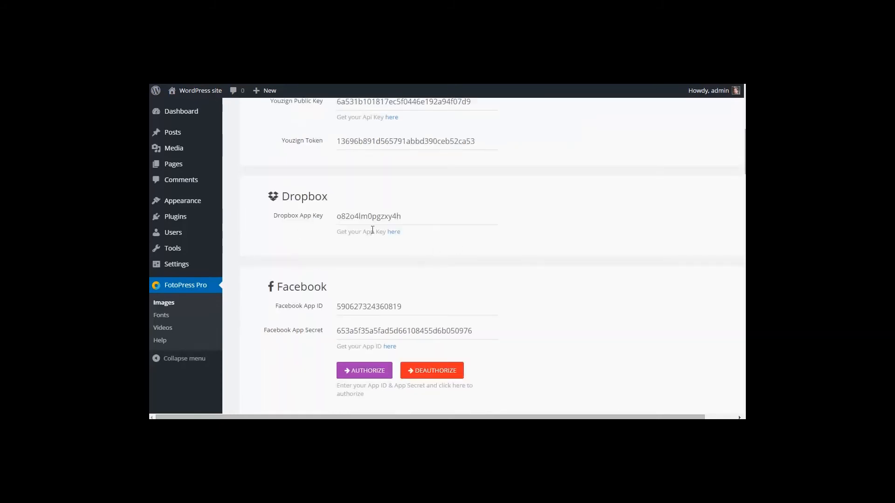
{"action": "scroll", "coordinate": [350, 230], "scroll_direction": "down", "scroll_amount": 1}
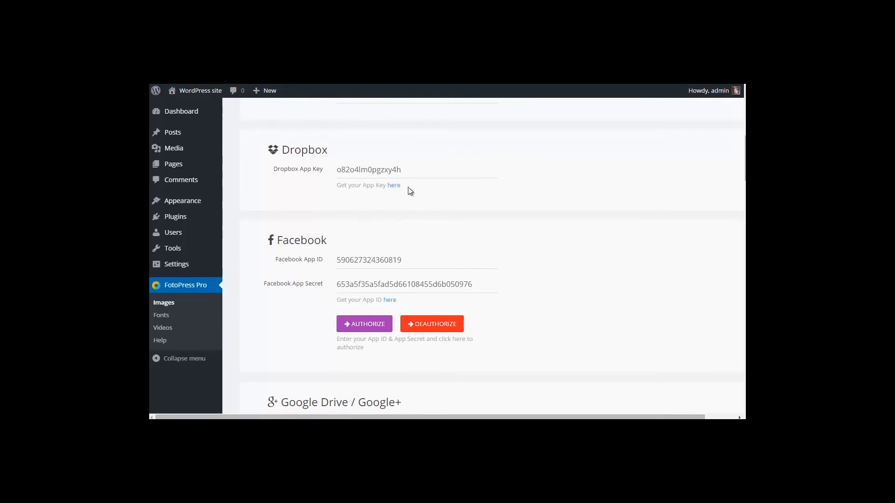
{"action": "scroll", "coordinate": [601, 280], "scroll_direction": "down", "scroll_amount": 2}
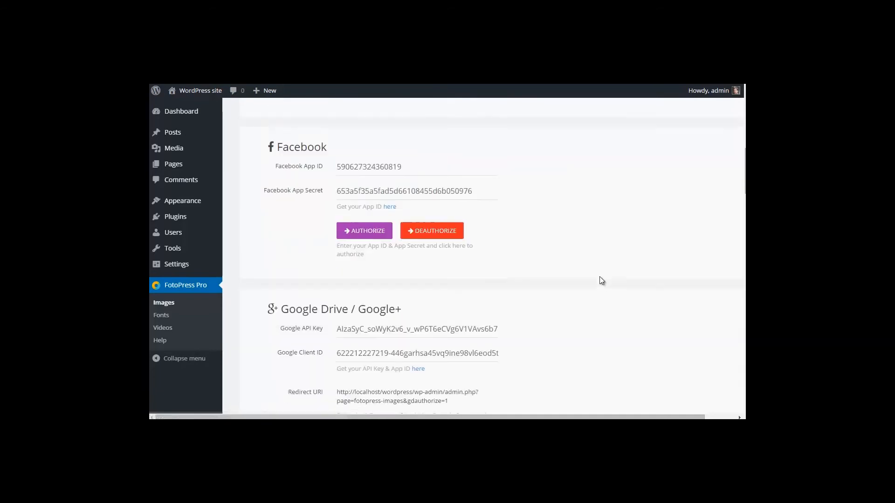
{"action": "scroll", "coordinate": [600, 278], "scroll_direction": "down", "scroll_amount": 1}
{"action": "scroll", "coordinate": [600, 313], "scroll_direction": "down", "scroll_amount": 4}
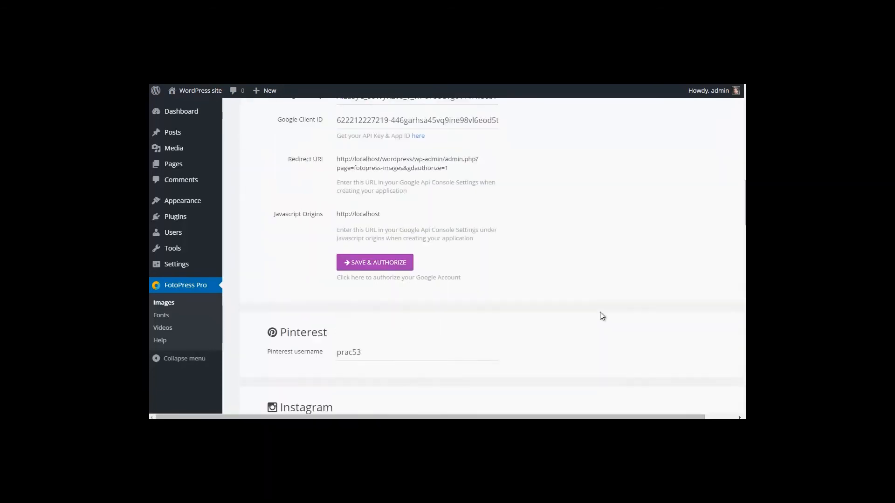
{"action": "scroll", "coordinate": [600, 312], "scroll_direction": "down", "scroll_amount": 2}
{"action": "scroll", "coordinate": [505, 279], "scroll_direction": "down", "scroll_amount": 8}
{"action": "scroll", "coordinate": [508, 283], "scroll_direction": "down", "scroll_amount": 6}
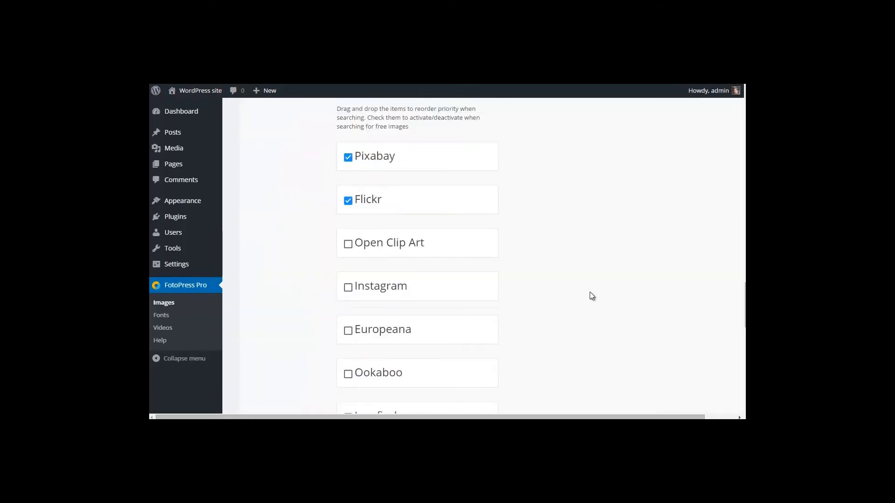
Step: Try activating and deactivating Open Clip Art and Instagram as free image sources and reordering the source list
{"action": "left_click", "coordinate": [348, 246]}
{"action": "left_click", "coordinate": [348, 287]}
{"action": "left_click", "coordinate": [348, 287]}
{"action": "left_click", "coordinate": [347, 247]}
{"action": "mouse_move", "coordinate": [400, 187]}
{"action": "left_mouse_down"}
{"action": "mouse_move", "coordinate": [391, 146]}
{"action": "mouse_move", "coordinate": [393, 202]}
{"action": "left_mouse_up"}
Step: Set a text watermark reading "My company name" in the watermarking settings and save all changes
{"action": "scroll", "coordinate": [501, 249], "scroll_direction": "down", "scroll_amount": 10}
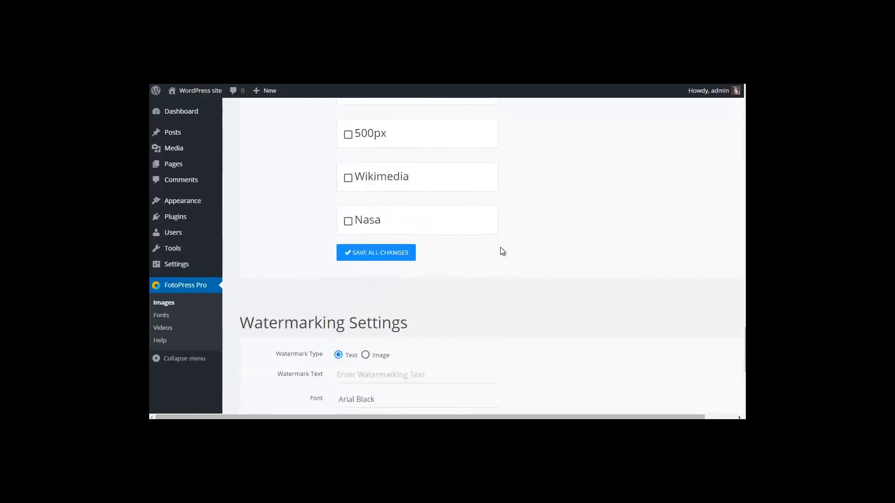
{"action": "scroll", "coordinate": [502, 249], "scroll_direction": "down", "scroll_amount": 1}
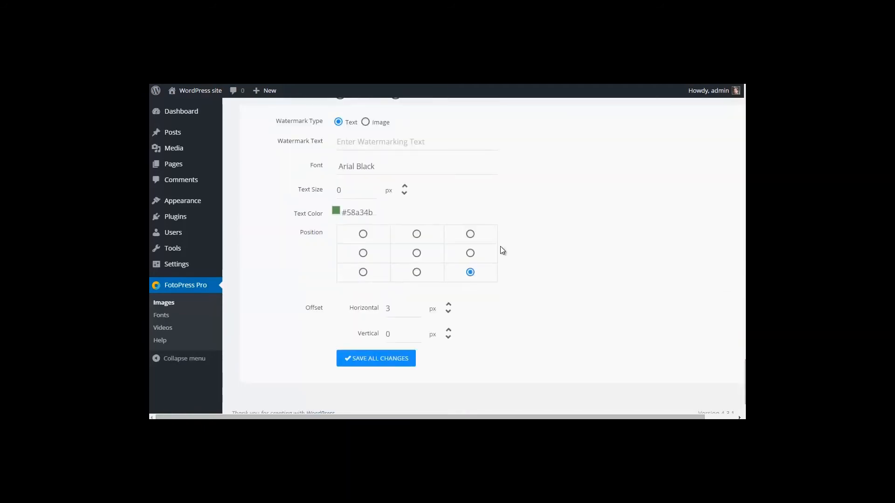
{"action": "scroll", "coordinate": [432, 181], "scroll_direction": "up", "scroll_amount": 1}
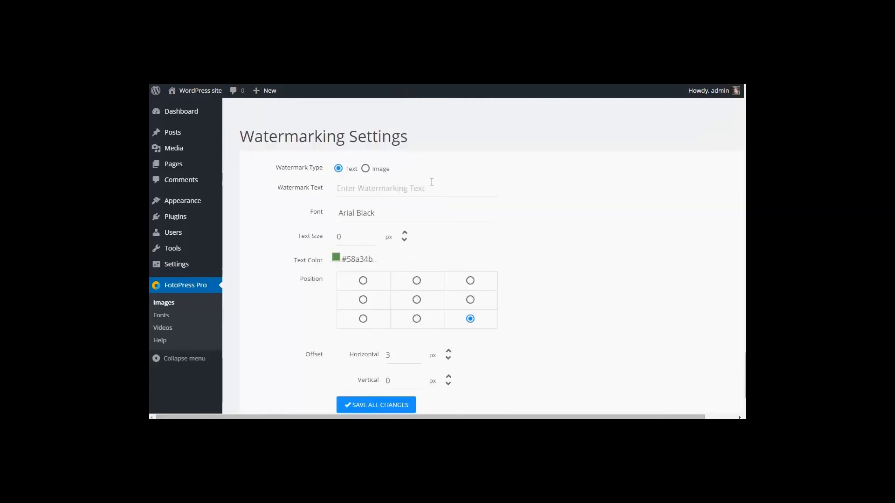
{"action": "left_click", "coordinate": [366, 170]}
{"action": "left_click", "coordinate": [339, 169]}
{"action": "scroll", "coordinate": [512, 210], "scroll_direction": "down", "scroll_amount": 1}
{"action": "left_click", "coordinate": [349, 143]}
{"action": "type", "text": "My company name"}
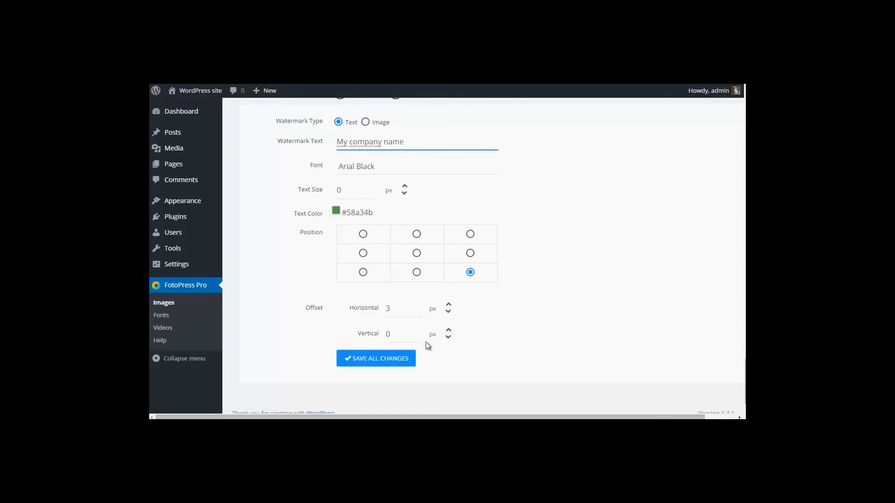
{"action": "left_click", "coordinate": [377, 360]}
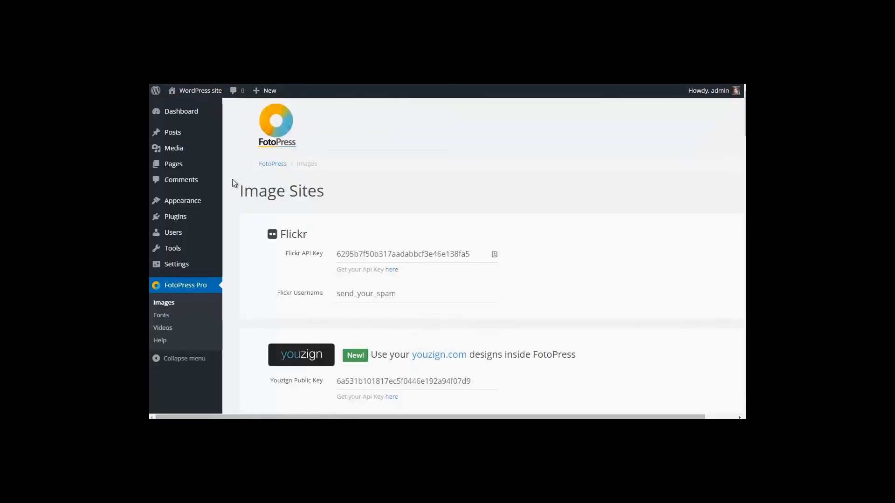
Step: Create a new post and launch the FotoPress Image Editor from it
{"action": "mouse_move", "coordinate": [193, 135]}
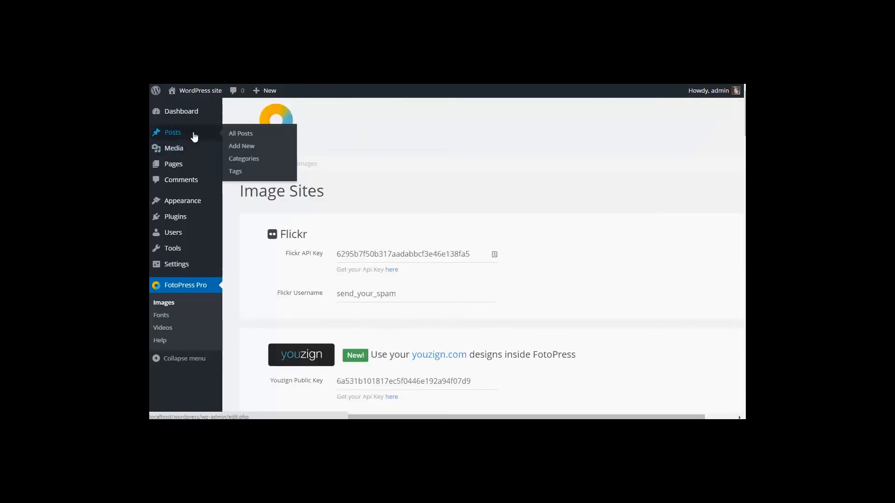
{"action": "left_click", "coordinate": [282, 151]}
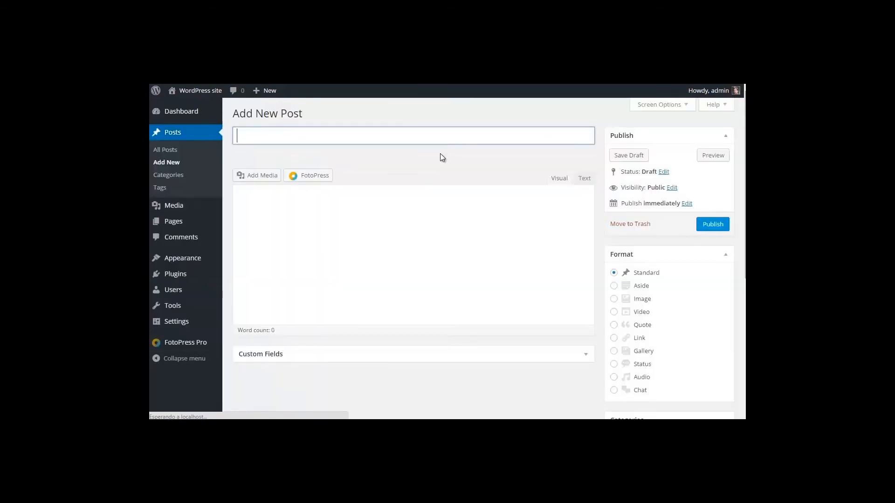
{"action": "left_click", "coordinate": [312, 176]}
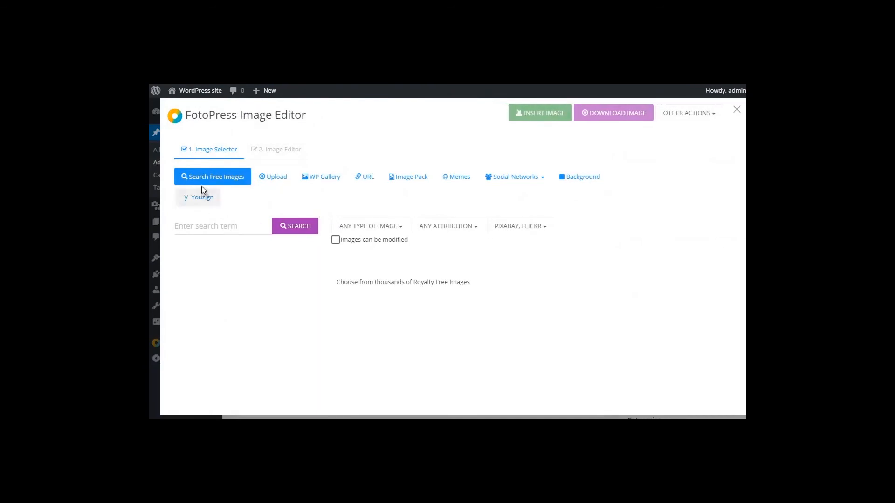
Step: Check the upload and WordPress gallery image sources, opening and closing the media library
{"action": "left_click", "coordinate": [268, 176]}
{"action": "left_click", "coordinate": [316, 178]}
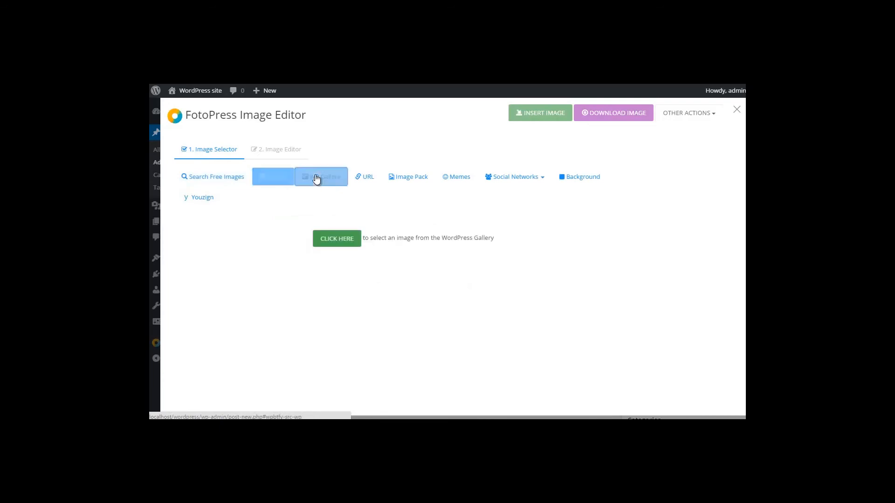
{"action": "left_click", "coordinate": [347, 238]}
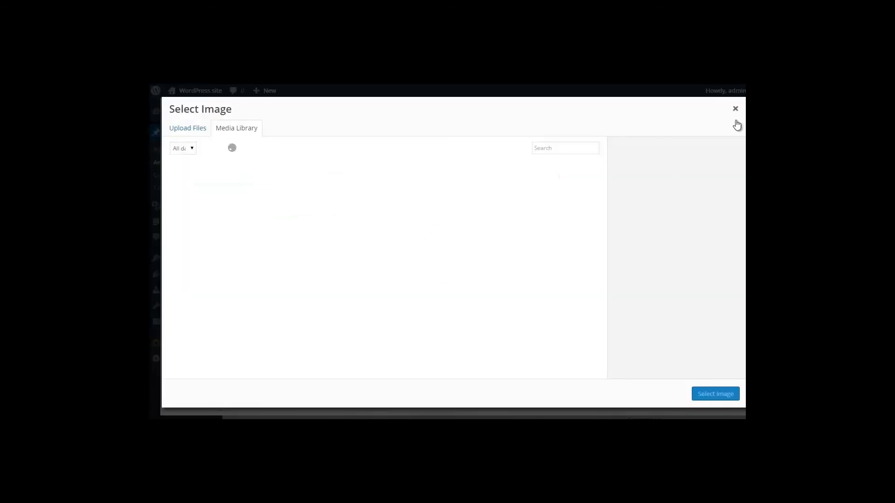
{"action": "left_click", "coordinate": [736, 109]}
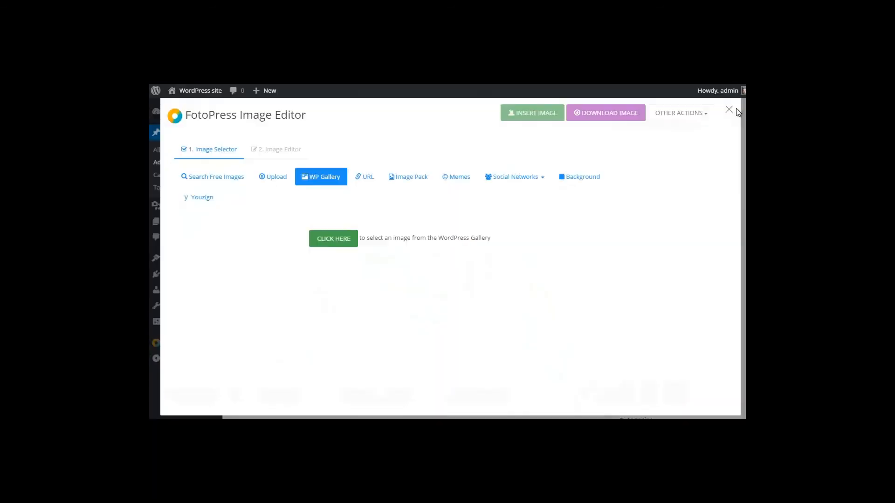
Step: Check the URL image source and browse the folders of the HD image pack
{"action": "left_click", "coordinate": [359, 177]}
{"action": "left_click", "coordinate": [409, 179]}
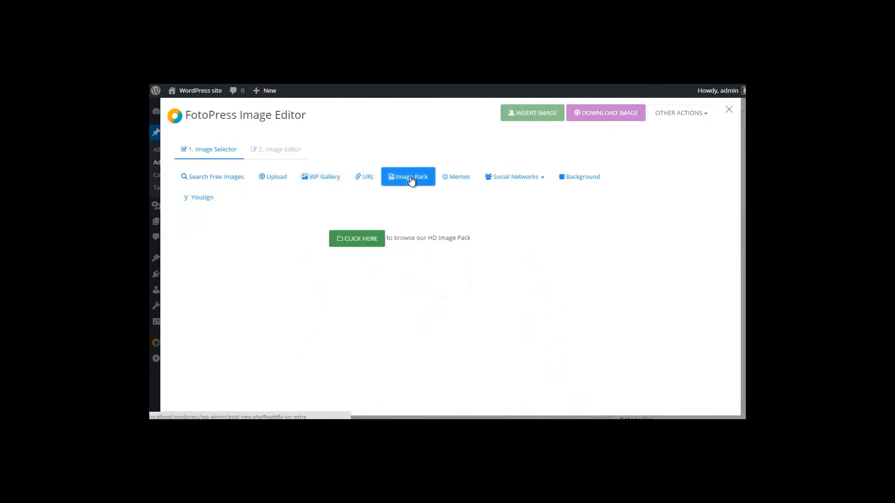
{"action": "left_click", "coordinate": [371, 241]}
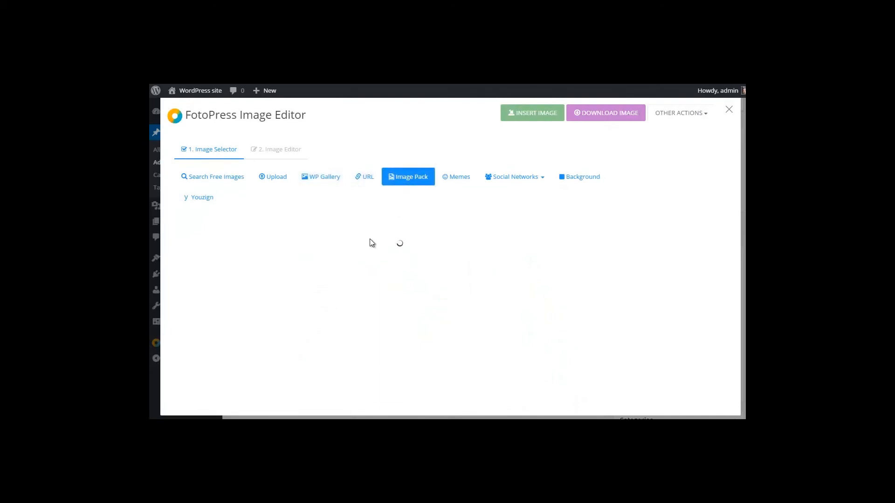
{"action": "scroll", "coordinate": [340, 296], "scroll_direction": "down", "scroll_amount": 4}
{"action": "scroll", "coordinate": [340, 296], "scroll_direction": "up", "scroll_amount": 4}
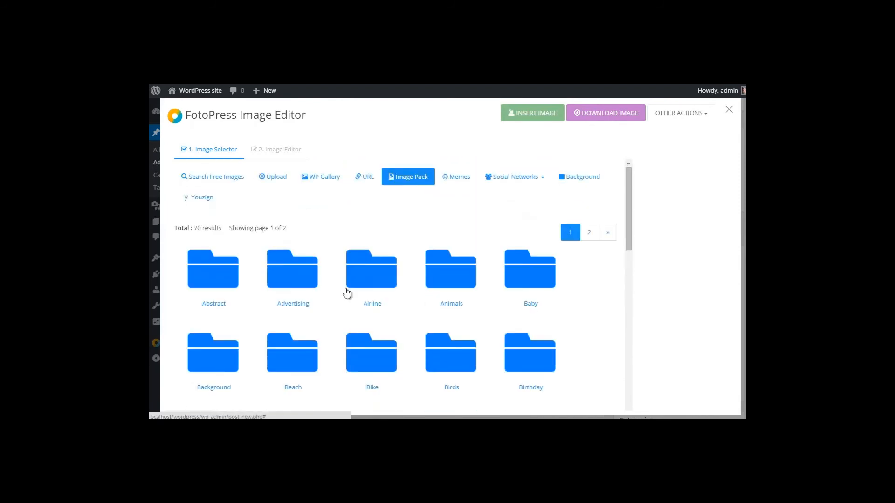
Step: Browse the meme images and check which social networks are offered as image sources
{"action": "left_click", "coordinate": [459, 181]}
{"action": "left_click", "coordinate": [349, 241]}
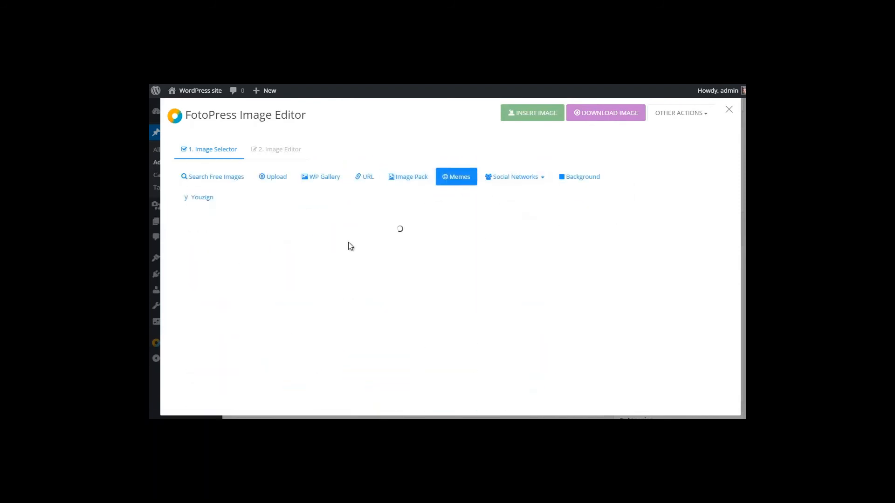
{"action": "scroll", "coordinate": [420, 261], "scroll_direction": "down", "scroll_amount": 2}
{"action": "scroll", "coordinate": [448, 267], "scroll_direction": "up", "scroll_amount": 2}
{"action": "left_click", "coordinate": [509, 181]}
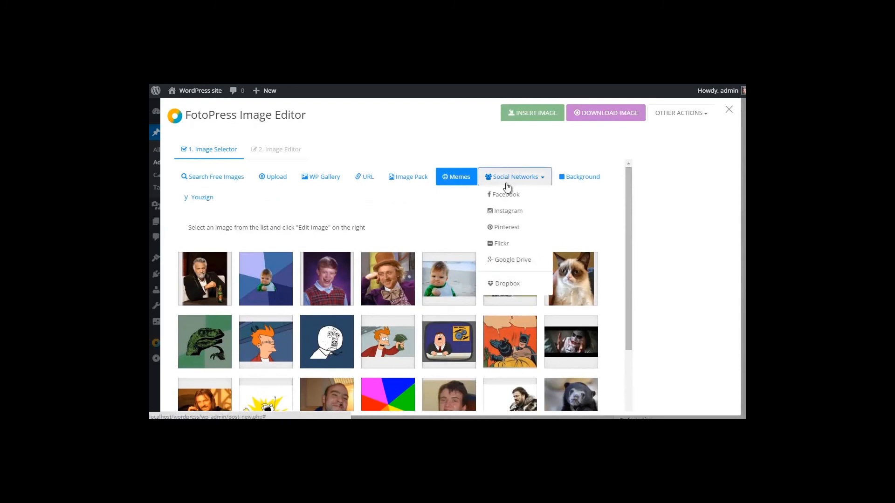
Step: Examine the background color and image size choices for a blank background, and check the Youzign source
{"action": "left_click", "coordinate": [578, 177]}
{"action": "left_click", "coordinate": [361, 252]}
{"action": "left_click", "coordinate": [447, 245]}
{"action": "left_click", "coordinate": [380, 283]}
{"action": "scroll", "coordinate": [404, 323], "scroll_direction": "down", "scroll_amount": 2}
{"action": "scroll", "coordinate": [404, 323], "scroll_direction": "down", "scroll_amount": 3}
{"action": "scroll", "coordinate": [404, 323], "scroll_direction": "up", "scroll_amount": 5}
{"action": "left_click", "coordinate": [536, 287]}
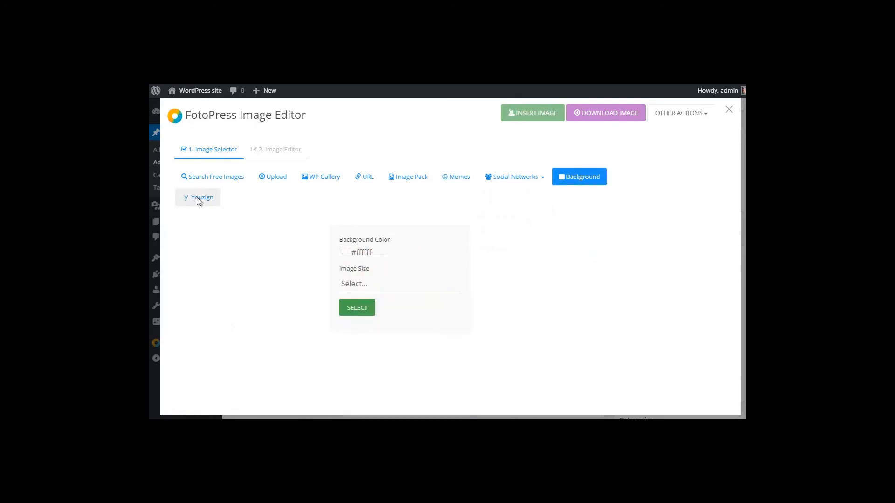
{"action": "left_click", "coordinate": [197, 199]}
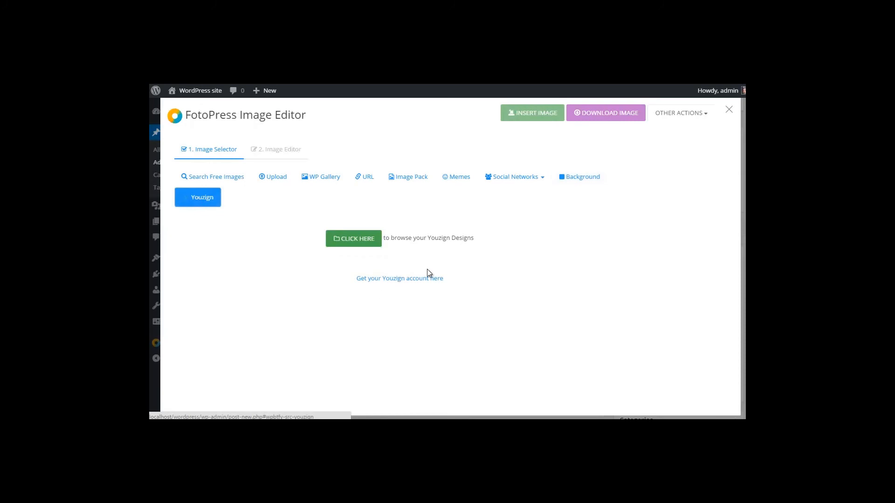
Step: Search the free images for dog and check the image type, attribution and source filters
{"action": "left_click", "coordinate": [223, 182]}
{"action": "left_click", "coordinate": [239, 224]}
{"action": "type", "text": "dog"}
{"action": "key", "text": "Return"}
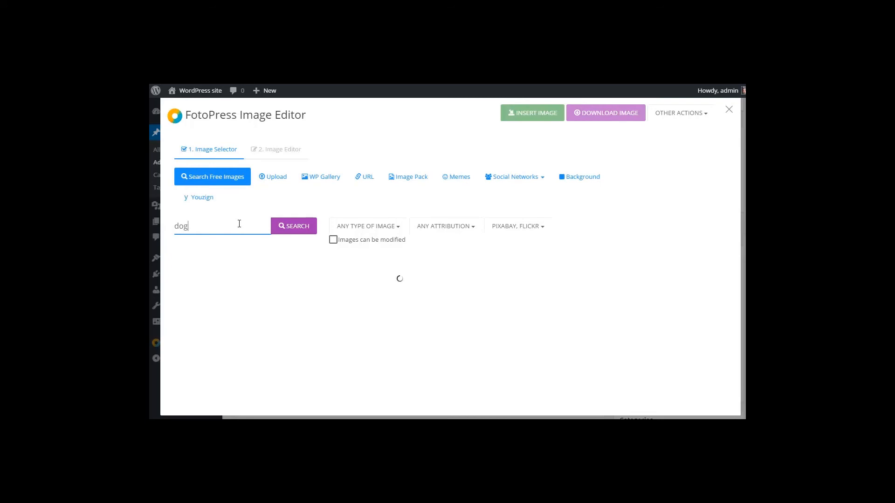
{"action": "left_click", "coordinate": [384, 227]}
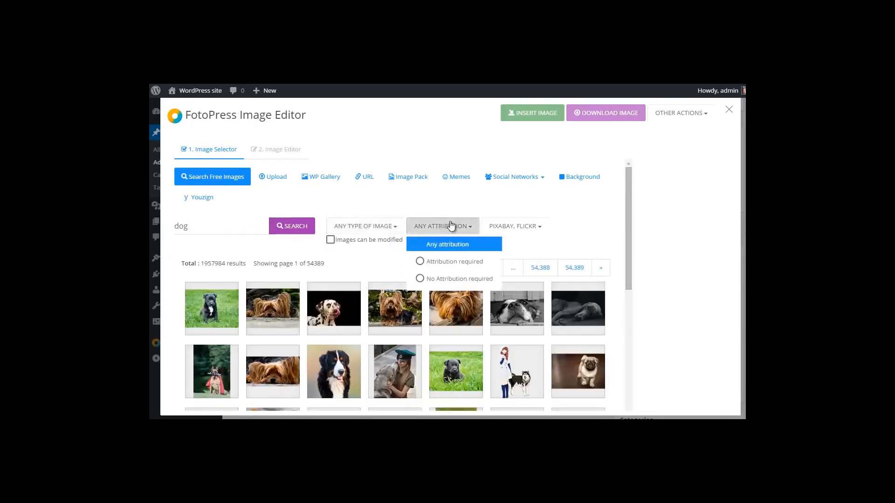
{"action": "mouse_move", "coordinate": [520, 226]}
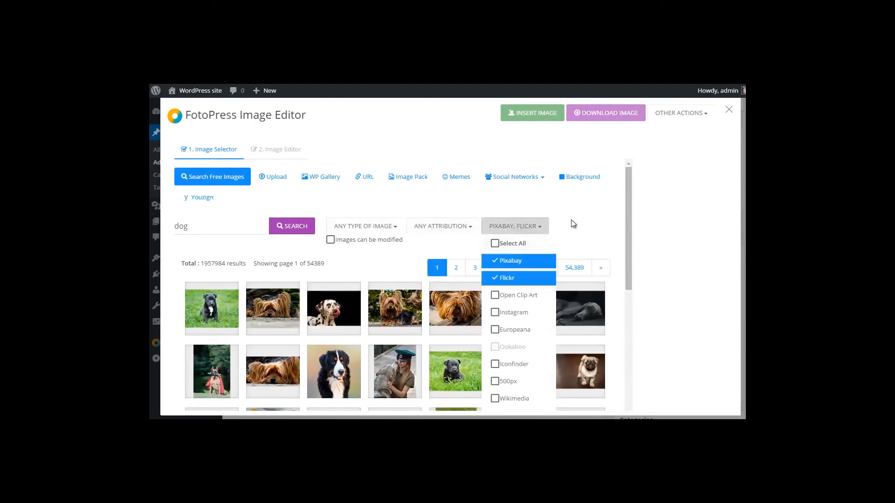
Step: Select the brown dog photo from Pixabay among the results and examine its image information fields
{"action": "scroll", "coordinate": [555, 253], "scroll_direction": "down", "scroll_amount": 2}
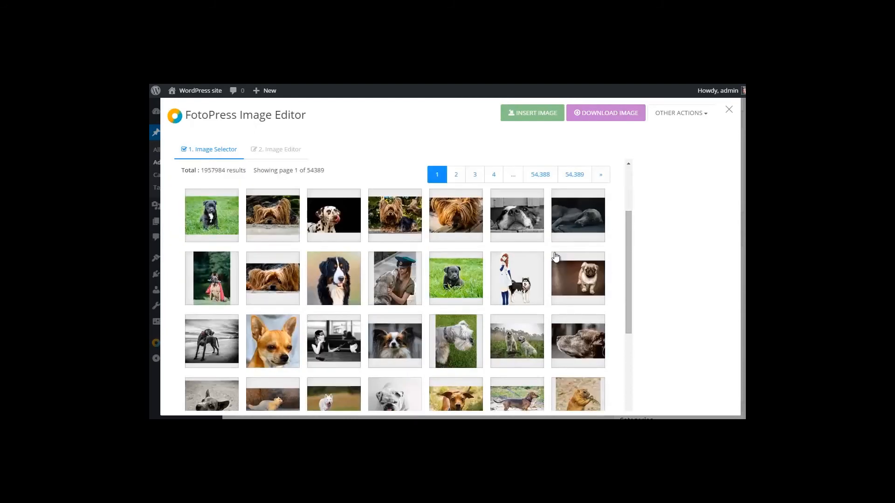
{"action": "scroll", "coordinate": [518, 283], "scroll_direction": "down", "scroll_amount": 1}
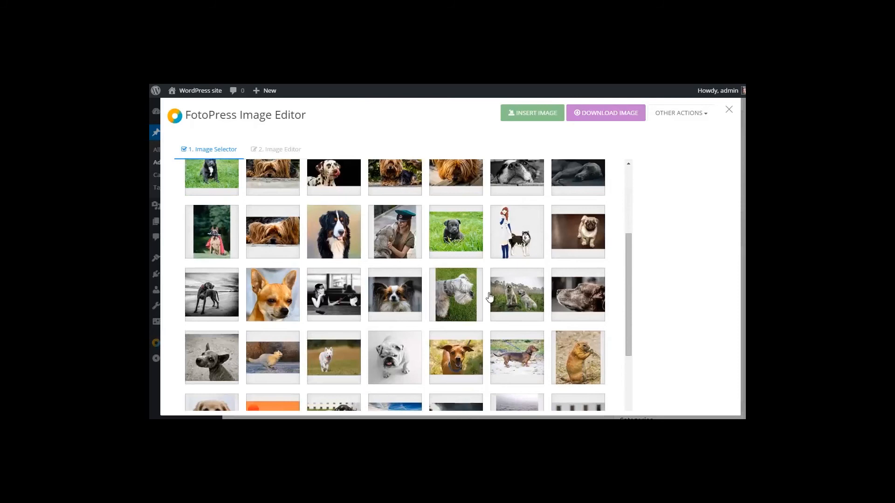
{"action": "left_click", "coordinate": [456, 358]}
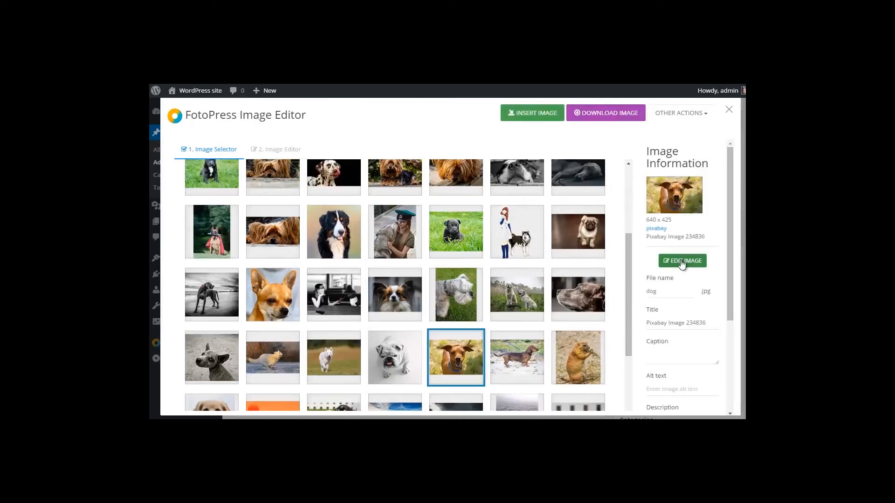
{"action": "scroll", "coordinate": [684, 298], "scroll_direction": "down", "scroll_amount": 1}
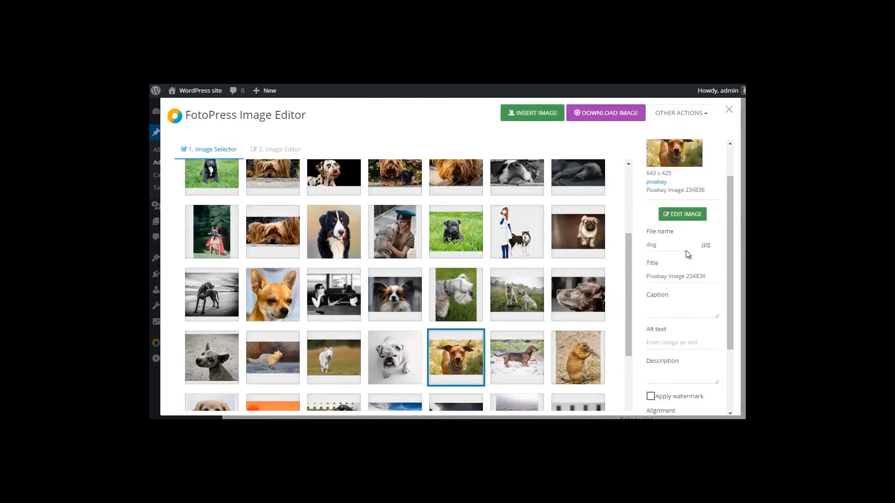
Step: Check the file name field and open the selected brown dog photo for editing
{"action": "left_click_drag", "start_coordinate": [664, 249], "coordinate": [610, 249]}
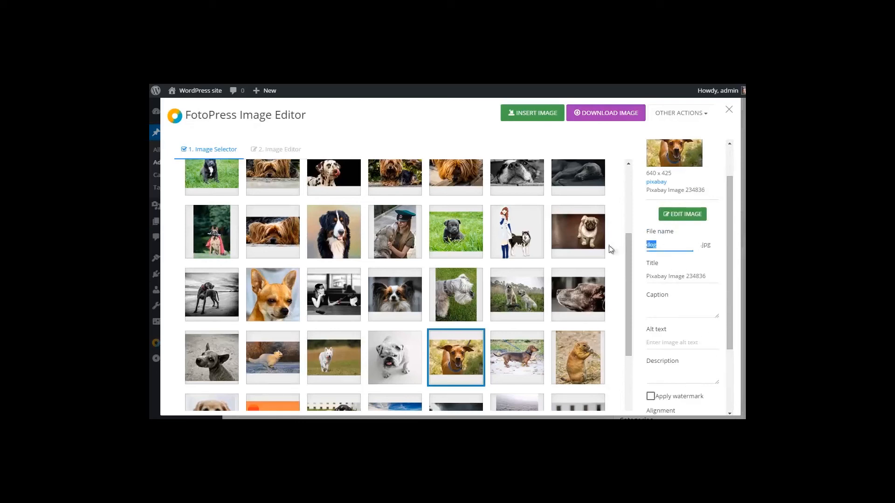
{"action": "scroll", "coordinate": [691, 270], "scroll_direction": "up", "scroll_amount": 1}
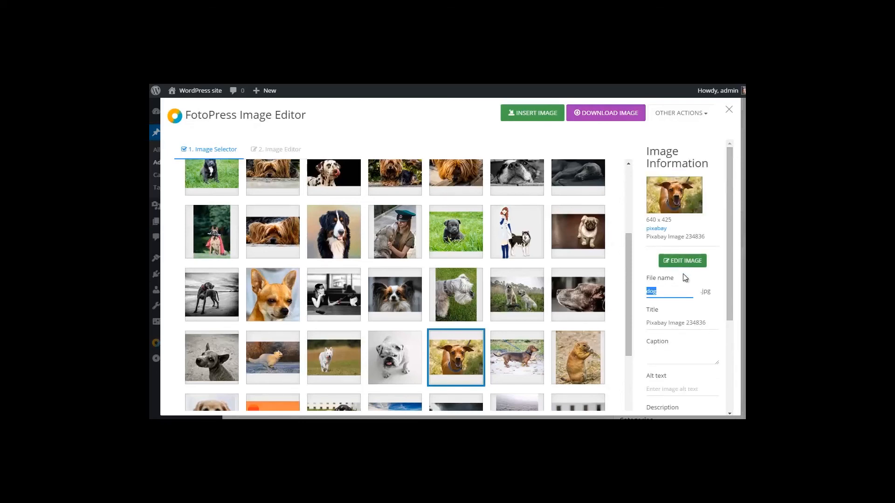
{"action": "left_click", "coordinate": [681, 263]}
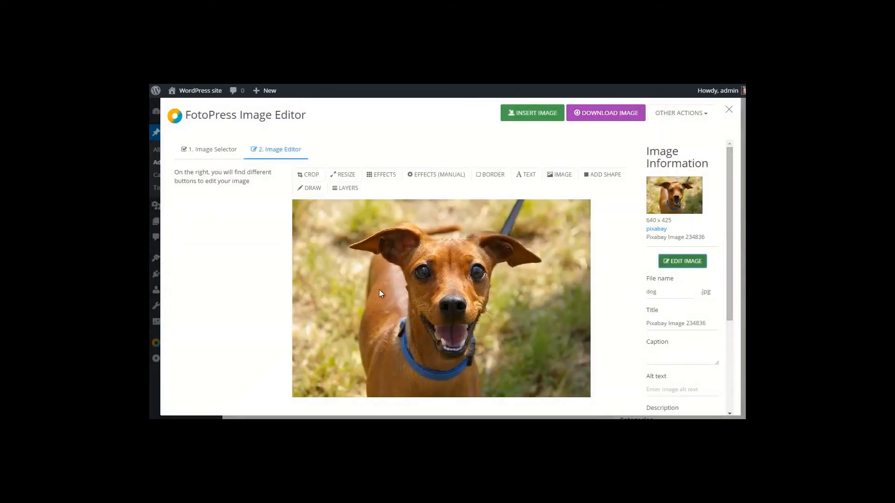
Step: Crop the photo closely around the dog's head to about 440 by 268 px
{"action": "left_click", "coordinate": [308, 180]}
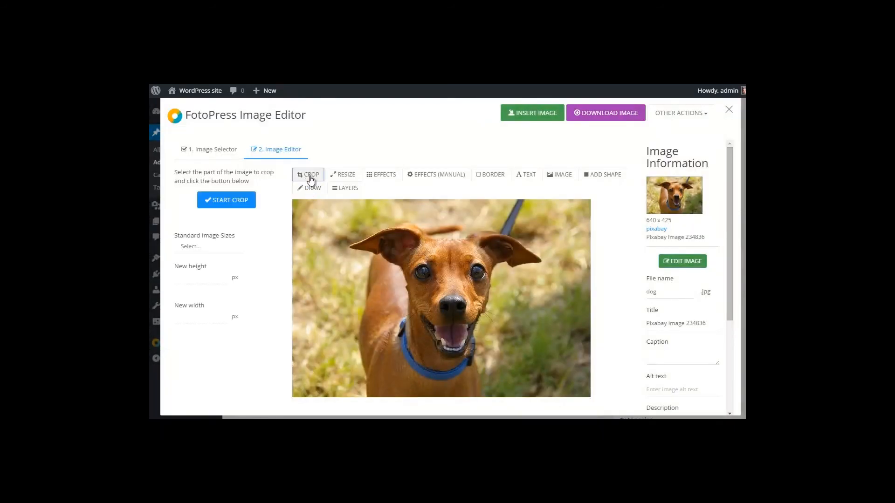
{"action": "left_click", "coordinate": [227, 201]}
{"action": "left_click_drag", "start_coordinate": [579, 387], "coordinate": [488, 321]}
{"action": "left_click_drag", "start_coordinate": [448, 288], "coordinate": [488, 302]}
{"action": "left_click", "coordinate": [188, 204]}
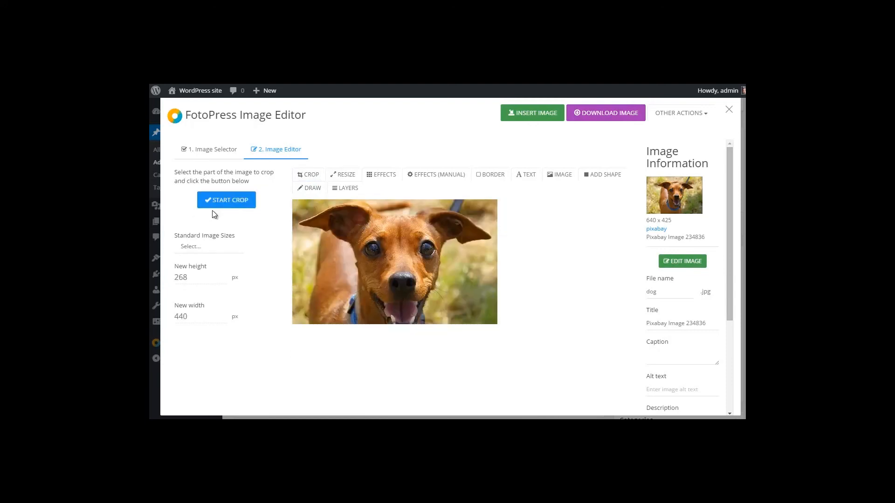
Step: Check the standard image sizes and enlarge the cropped photo slightly
{"action": "left_click", "coordinate": [354, 175]}
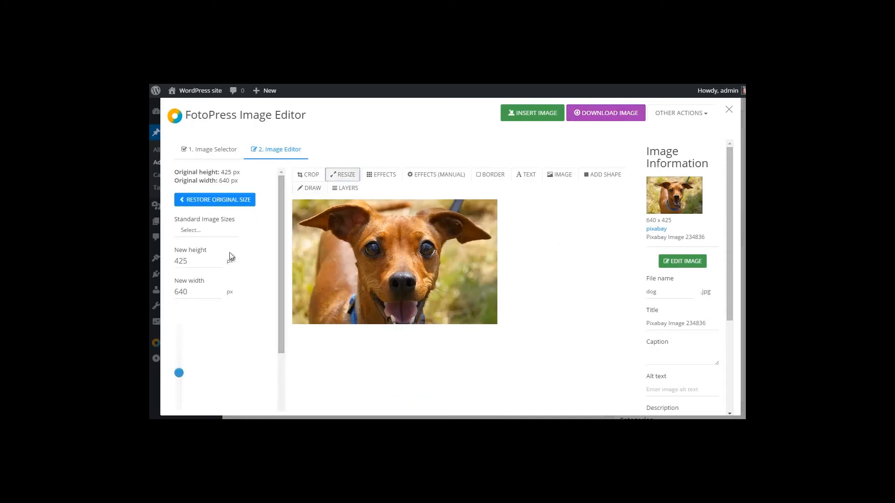
{"action": "left_click", "coordinate": [199, 231]}
{"action": "left_click", "coordinate": [200, 229]}
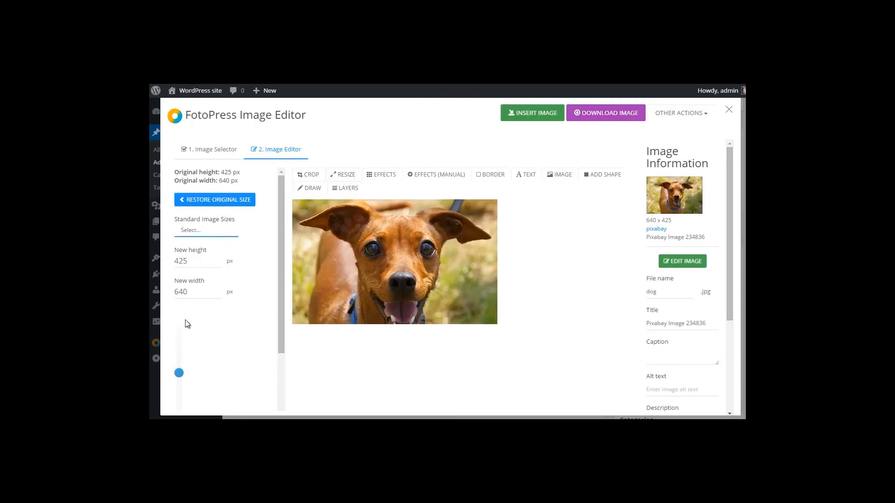
{"action": "mouse_move", "coordinate": [181, 374]}
{"action": "left_mouse_down"}
{"action": "mouse_move", "coordinate": [181, 366]}
{"action": "mouse_move", "coordinate": [181, 374]}
{"action": "left_mouse_up"}
Step: Try the Grayscale, Sepia, Bump and 1960 effects on the dog photo
{"action": "left_click", "coordinate": [381, 177]}
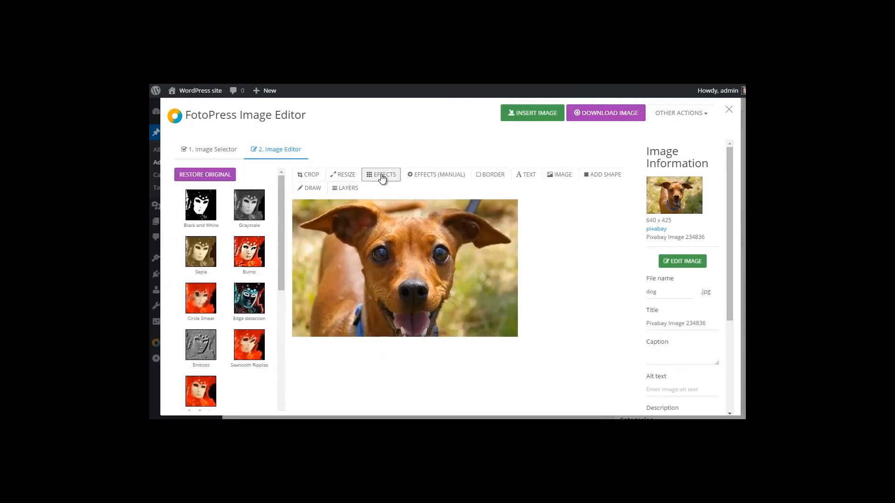
{"action": "left_click", "coordinate": [250, 205]}
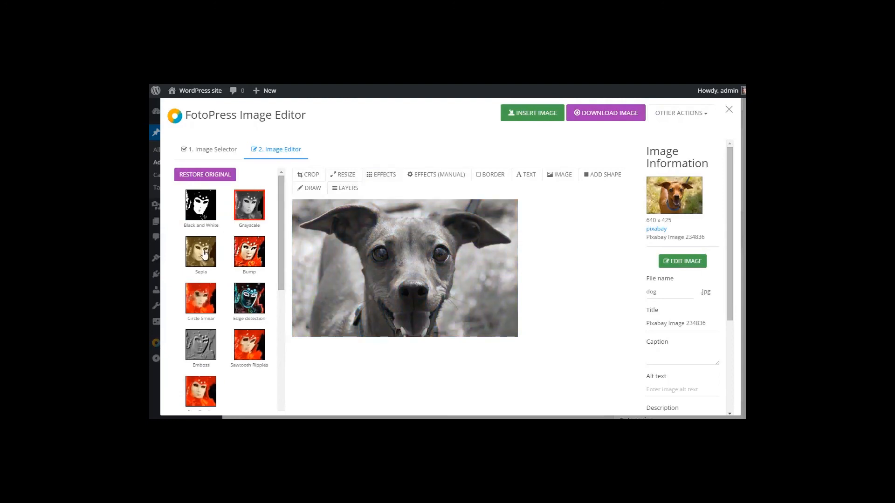
{"action": "left_click", "coordinate": [203, 250]}
{"action": "left_click", "coordinate": [259, 257]}
{"action": "scroll", "coordinate": [243, 271], "scroll_direction": "down", "scroll_amount": 4}
{"action": "left_click", "coordinate": [248, 285]}
{"action": "left_click", "coordinate": [201, 275]}
{"action": "scroll", "coordinate": [210, 279], "scroll_direction": "down", "scroll_amount": 2}
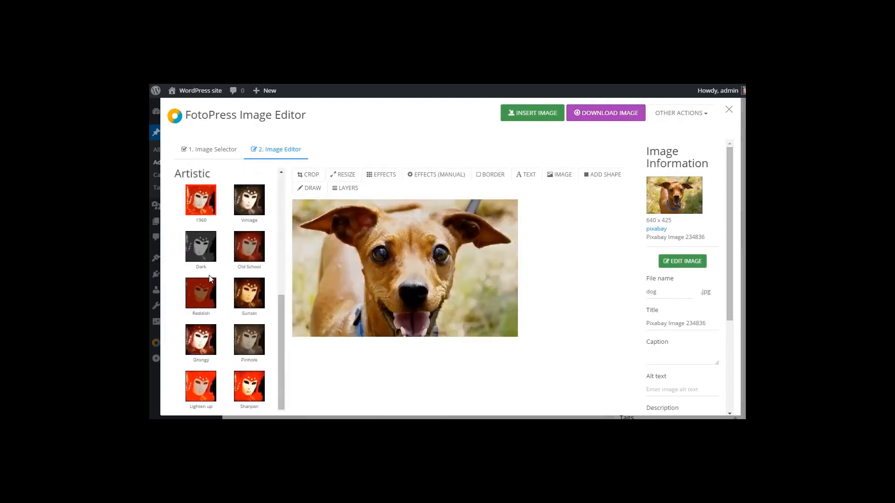
Step: Try the Sharpen and Pinhole effects, and restore the original photo from the manual effects
{"action": "left_click", "coordinate": [248, 398]}
{"action": "left_click", "coordinate": [249, 349]}
{"action": "scroll", "coordinate": [251, 343], "scroll_direction": "up", "scroll_amount": 6}
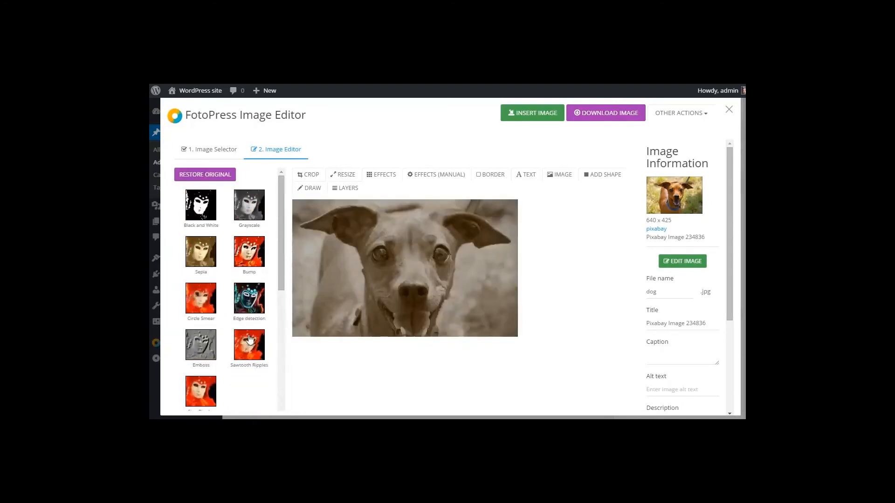
{"action": "left_click", "coordinate": [422, 179]}
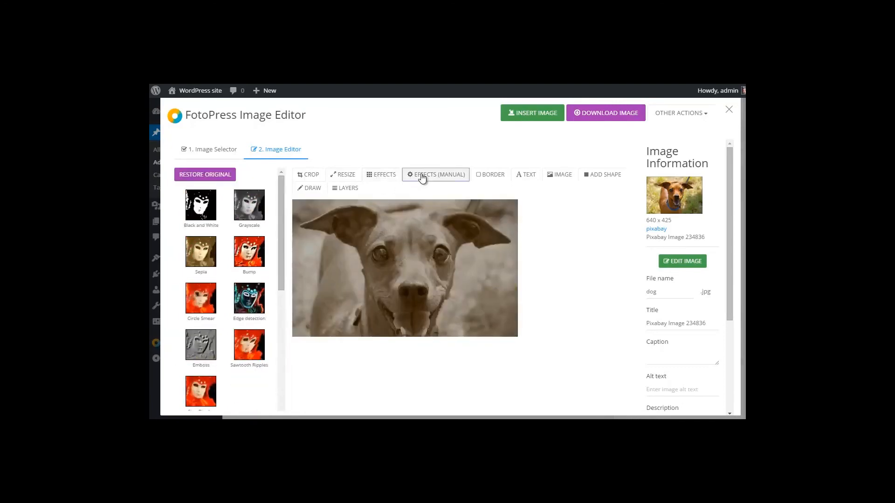
{"action": "left_click", "coordinate": [218, 176]}
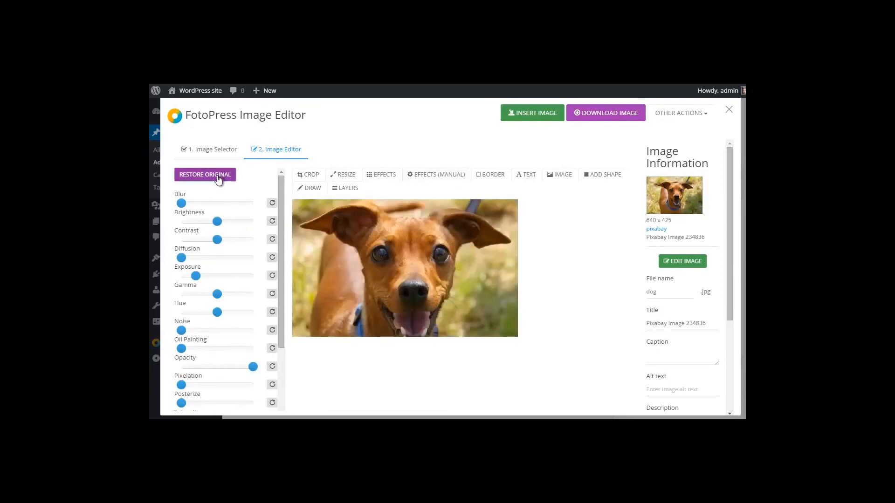
Step: Try more blur, lower brightness and 30% contrast on the photo, and restore the original
{"action": "left_click", "coordinate": [195, 203]}
{"action": "left_click_drag", "start_coordinate": [217, 221], "coordinate": [228, 241]}
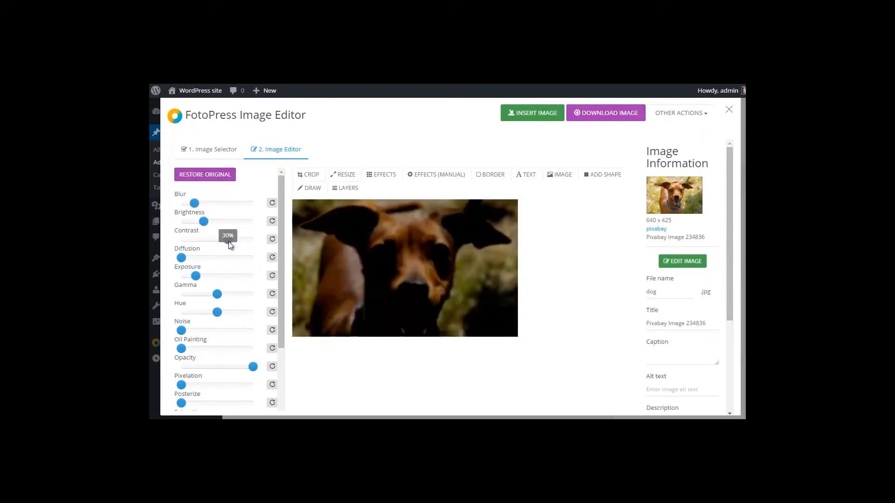
{"action": "left_click", "coordinate": [205, 176]}
Step: Try the oil painting effect and 27% pixelation on the photo, and restore the original
{"action": "mouse_move", "coordinate": [283, 219]}
{"action": "left_mouse_down"}
{"action": "mouse_move", "coordinate": [277, 264]}
{"action": "mouse_move", "coordinate": [195, 274]}
{"action": "mouse_move", "coordinate": [204, 270]}
{"action": "left_mouse_up"}
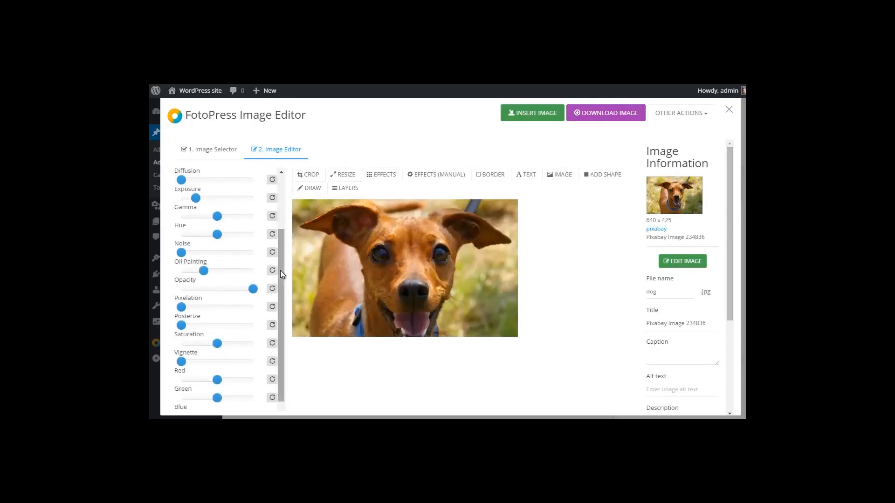
{"action": "scroll", "coordinate": [280, 278], "scroll_direction": "down", "scroll_amount": 1}
{"action": "left_click", "coordinate": [201, 296]}
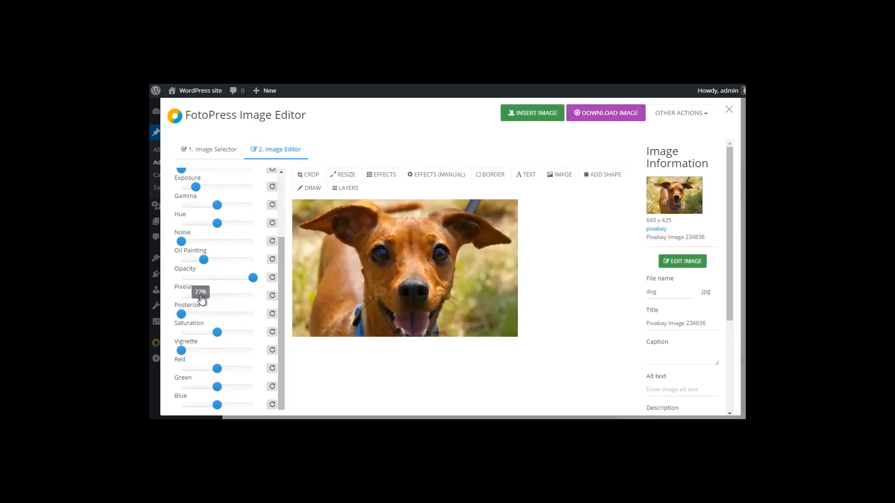
{"action": "left_click_drag", "start_coordinate": [282, 286], "coordinate": [274, 204]}
{"action": "left_click", "coordinate": [217, 175]}
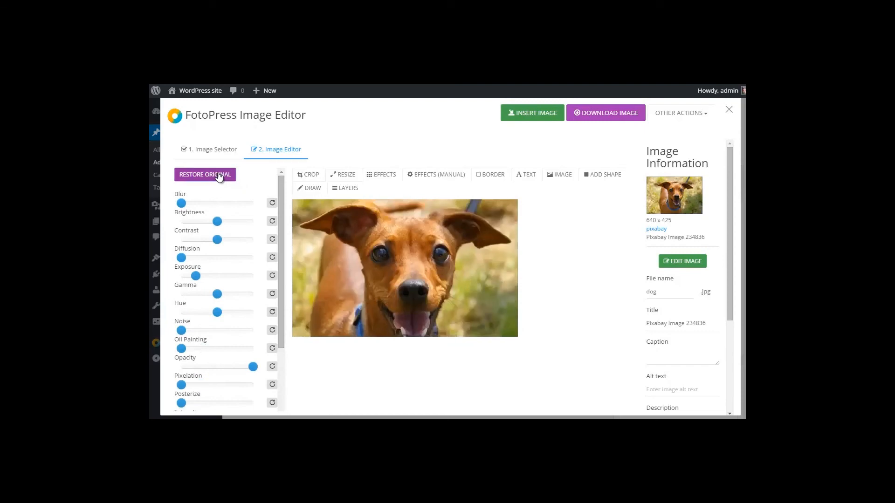
Step: Apply a red #ff0000 border with width 8 and a long-dash style around the photo
{"action": "left_click", "coordinate": [484, 179]}
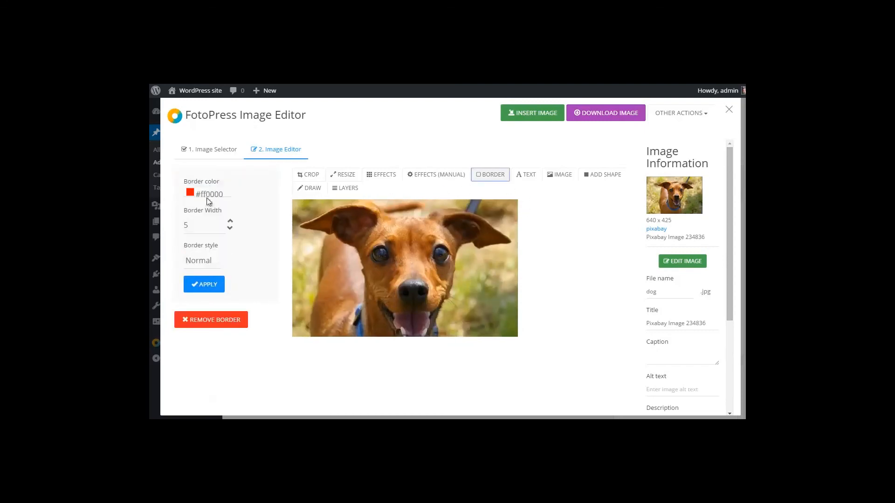
{"action": "left_click", "coordinate": [231, 221]}
{"action": "left_click", "coordinate": [230, 221]}
{"action": "left_click", "coordinate": [200, 261]}
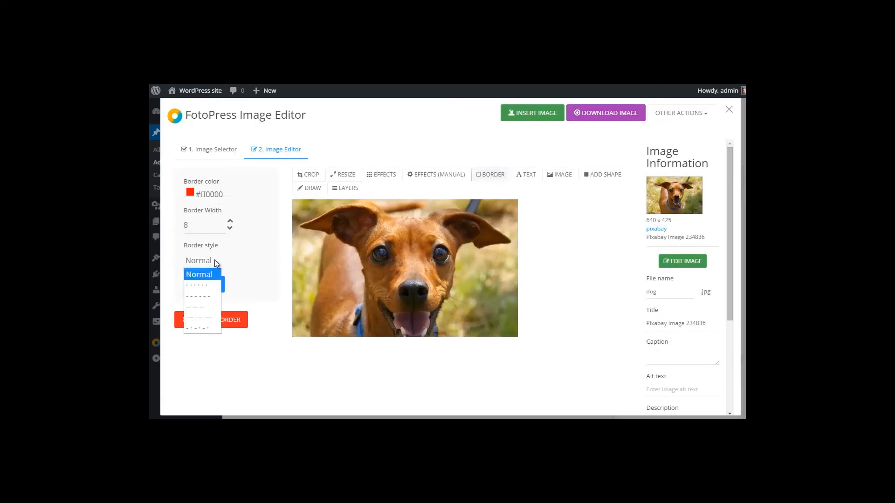
{"action": "left_click", "coordinate": [209, 318]}
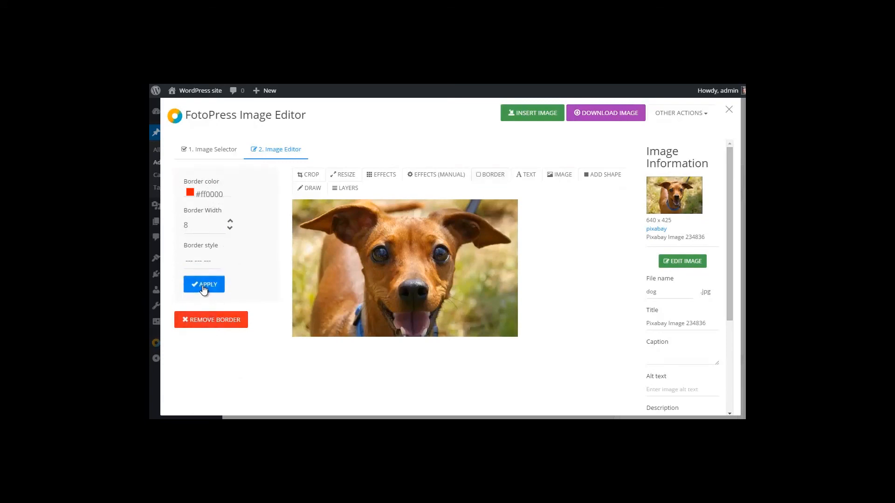
{"action": "left_click", "coordinate": [203, 285]}
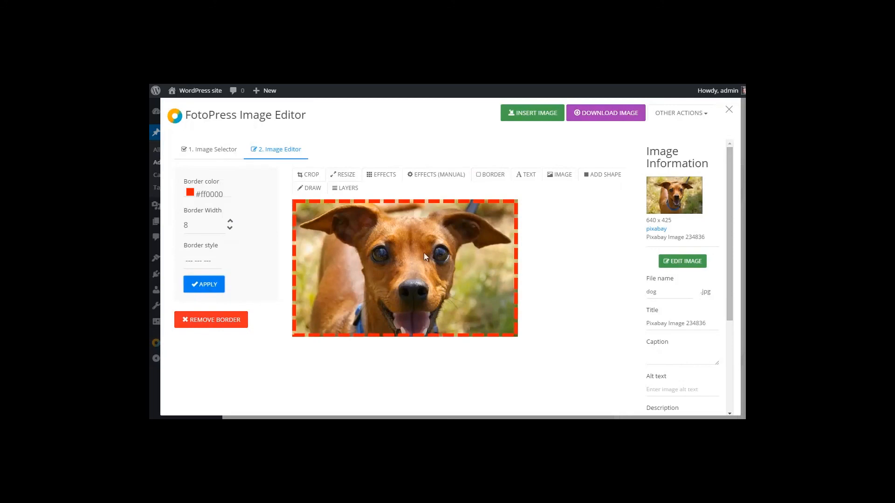
Step: Add the text "text to enter" to the photo and place it across the dog's eyes
{"action": "left_click", "coordinate": [520, 176]}
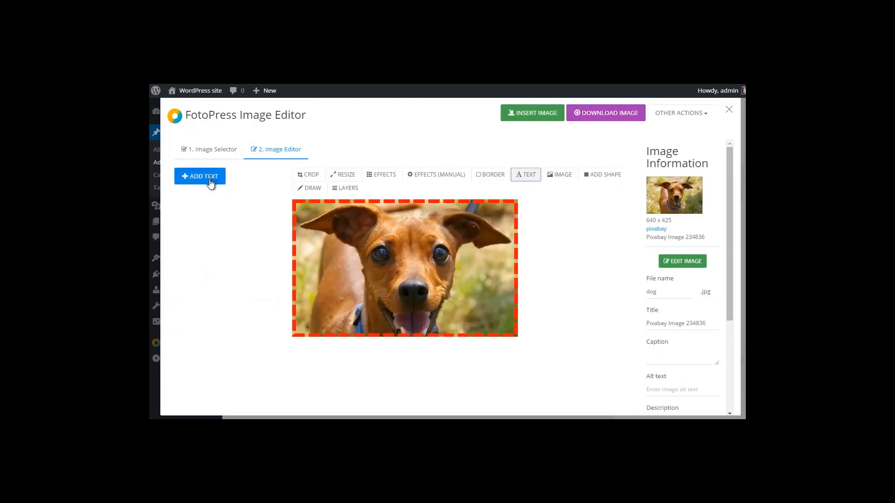
{"action": "left_click", "coordinate": [188, 182]}
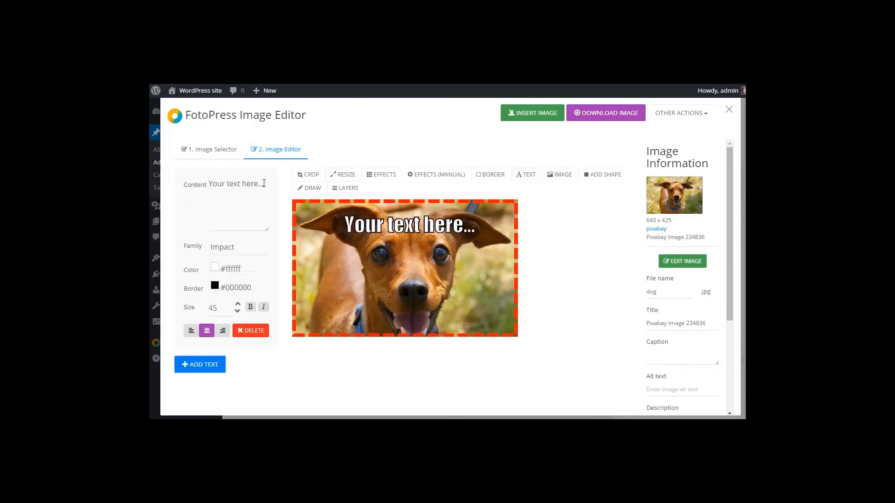
{"action": "left_click_drag", "start_coordinate": [266, 185], "coordinate": [172, 178]}
{"action": "type", "text": "t"}
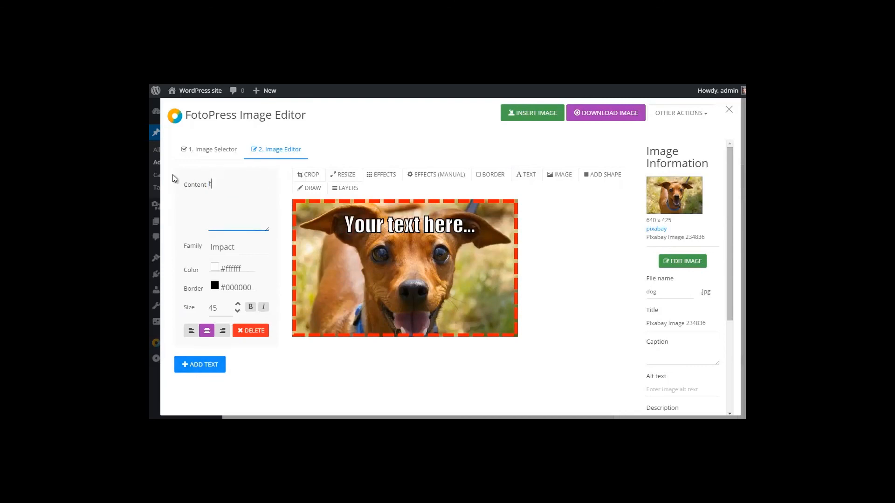
{"action": "type", "text": "ext to enter"}
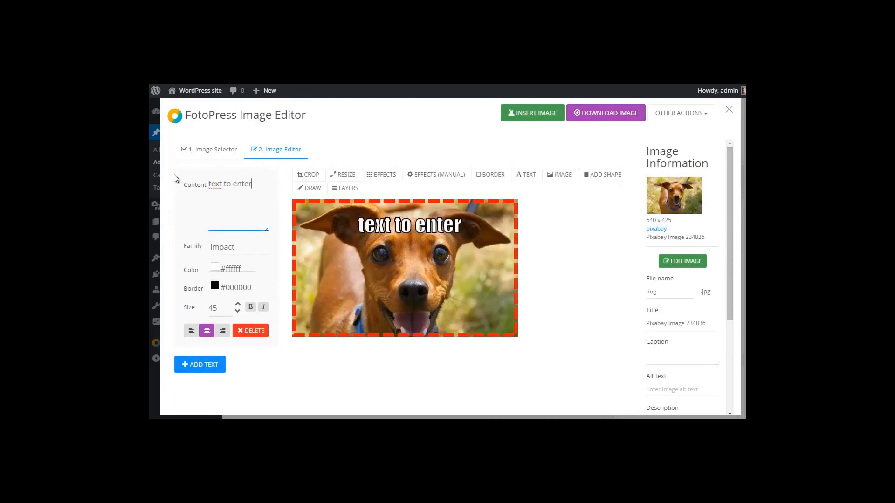
{"action": "left_click_drag", "start_coordinate": [414, 233], "coordinate": [418, 255]}
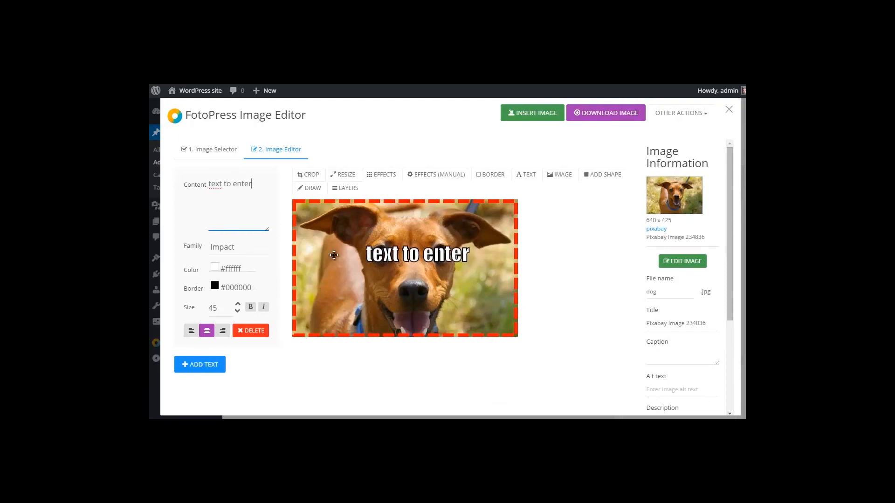
Step: Check the font family choices and set the text colour to blue #3333bd
{"action": "left_click", "coordinate": [248, 249]}
{"action": "left_click", "coordinate": [248, 249]}
{"action": "left_click", "coordinate": [229, 272]}
{"action": "left_click", "coordinate": [284, 298]}
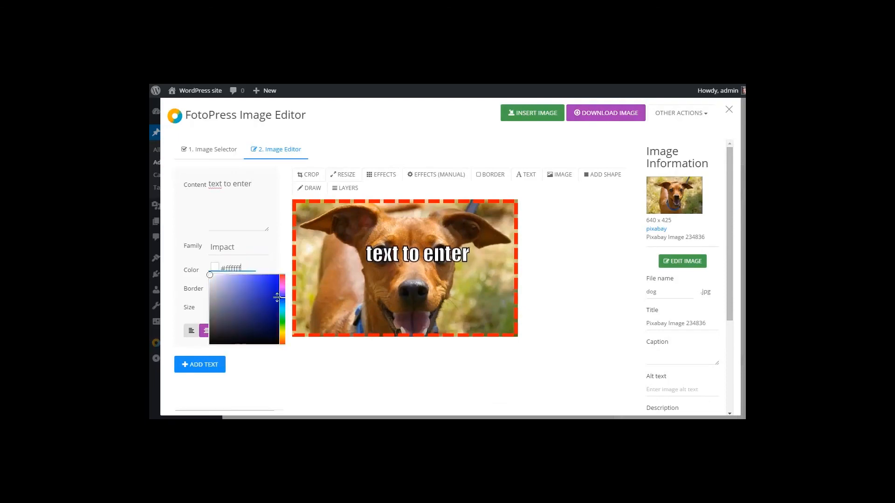
{"action": "left_click", "coordinate": [260, 293]}
{"action": "left_click", "coordinate": [489, 353]}
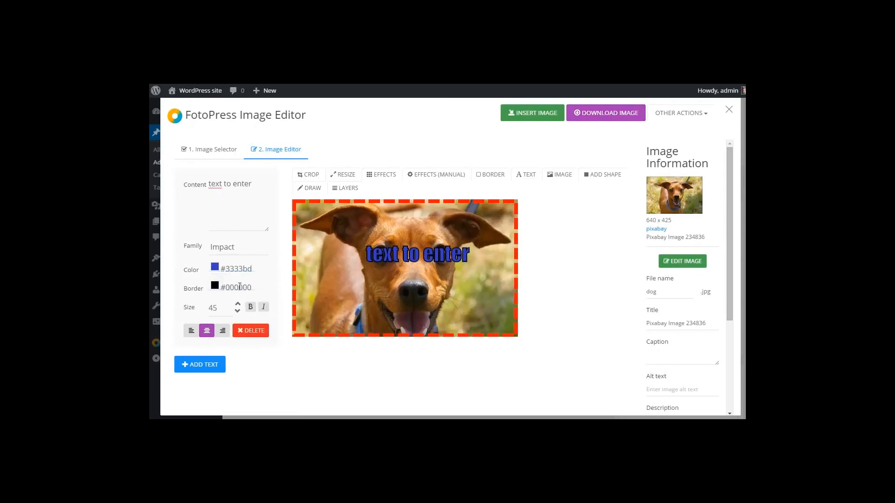
Step: Set the text size to 55, move the text down over the dog's muzzle and make it bold
{"action": "double_click", "coordinate": [217, 307]}
{"action": "key", "text": "Tab"}
{"action": "left_click_drag", "start_coordinate": [395, 258], "coordinate": [362, 304]}
{"action": "left_click", "coordinate": [250, 307]}
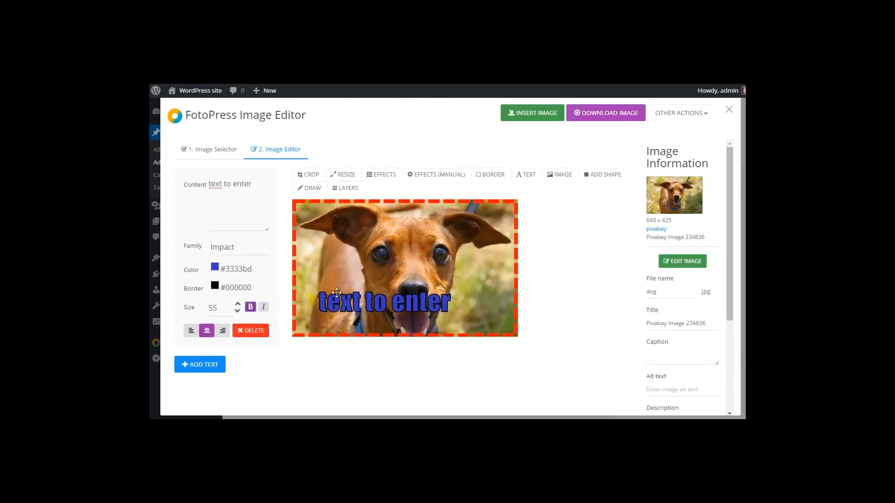
Step: Search the overlay images for dollar and insert the golden dollar sign into the photo
{"action": "left_click", "coordinate": [559, 176]}
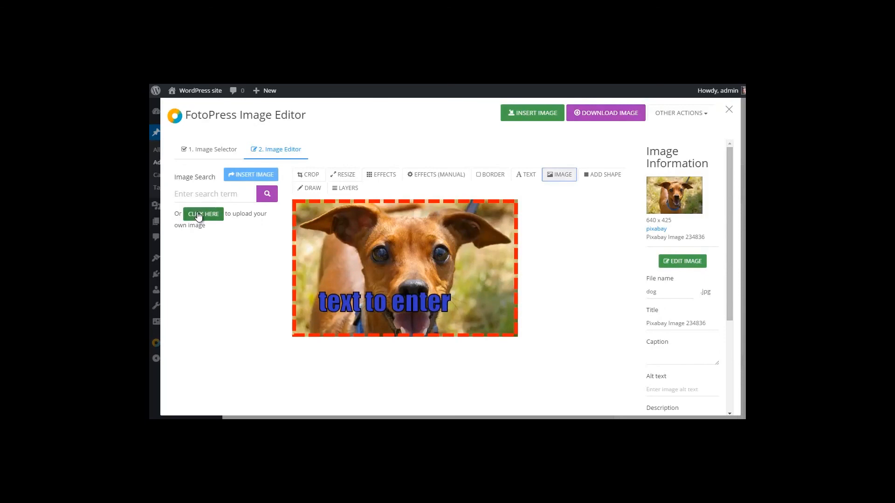
{"action": "left_click", "coordinate": [205, 195]}
{"action": "type", "text": "dollar"}
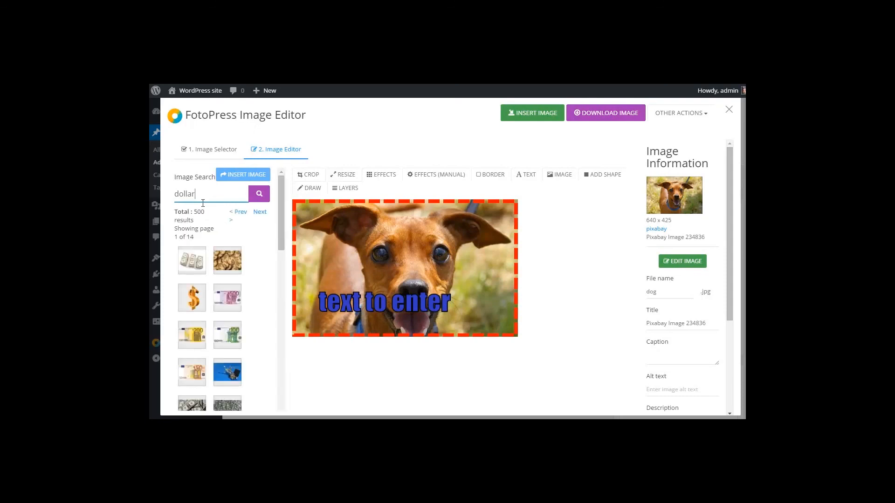
{"action": "left_click", "coordinate": [194, 300]}
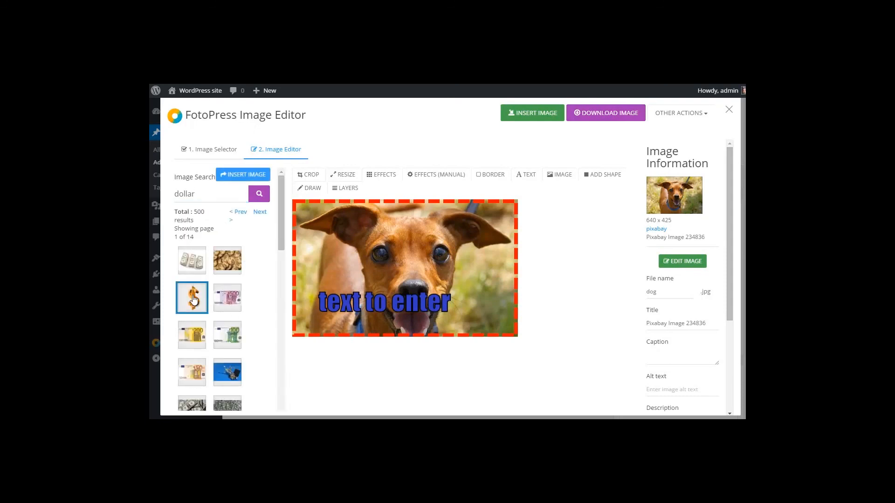
{"action": "left_click", "coordinate": [242, 174]}
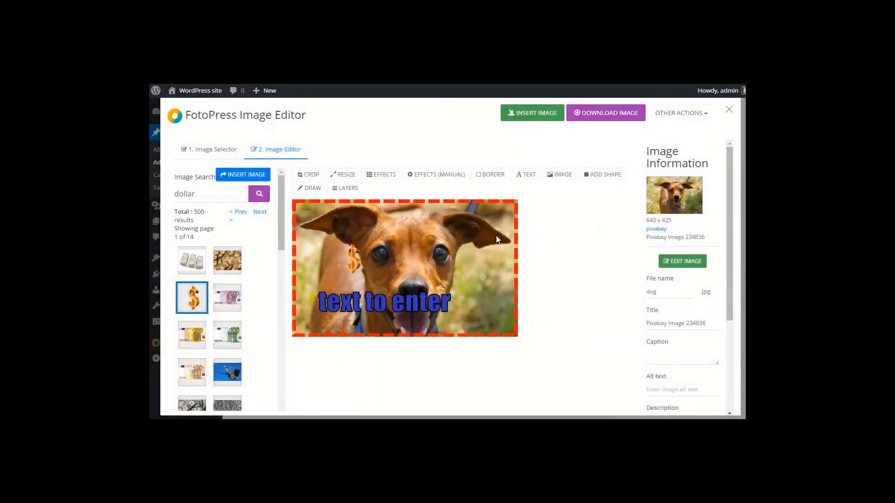
Step: Enlarge the dollar sign and place it over the dog's eye on the photo's left side
{"action": "left_click_drag", "start_coordinate": [366, 243], "coordinate": [482, 220]}
{"action": "left_click_drag", "start_coordinate": [456, 252], "coordinate": [391, 252]}
{"action": "left_click", "coordinate": [592, 257]}
Step: Choose a star as the shape to add and set its line colour to blue #4b41b5
{"action": "left_click", "coordinate": [601, 175]}
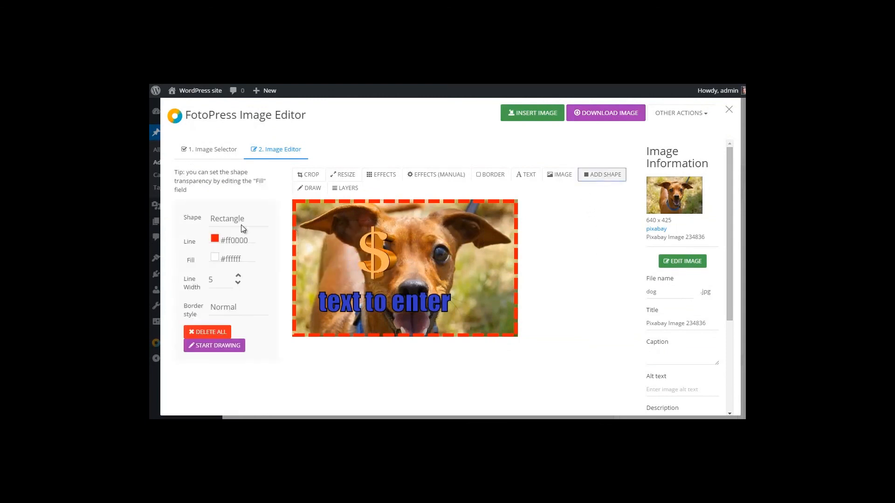
{"action": "left_click", "coordinate": [235, 220]}
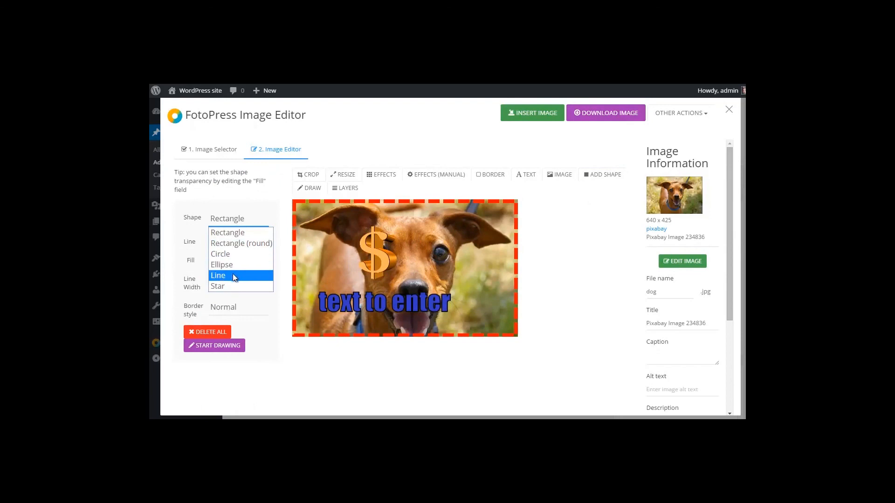
{"action": "left_click", "coordinate": [230, 286]}
{"action": "left_click", "coordinate": [230, 240]}
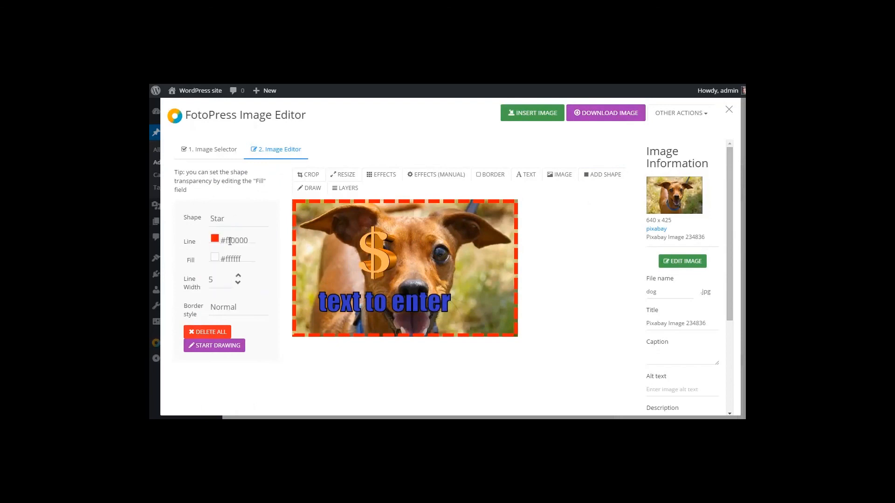
{"action": "left_click", "coordinate": [281, 268]}
{"action": "left_click", "coordinate": [255, 267]}
{"action": "left_click", "coordinate": [285, 232]}
Step: Set the star's fill colour to cyan #3cd6d1
{"action": "left_click", "coordinate": [232, 258]}
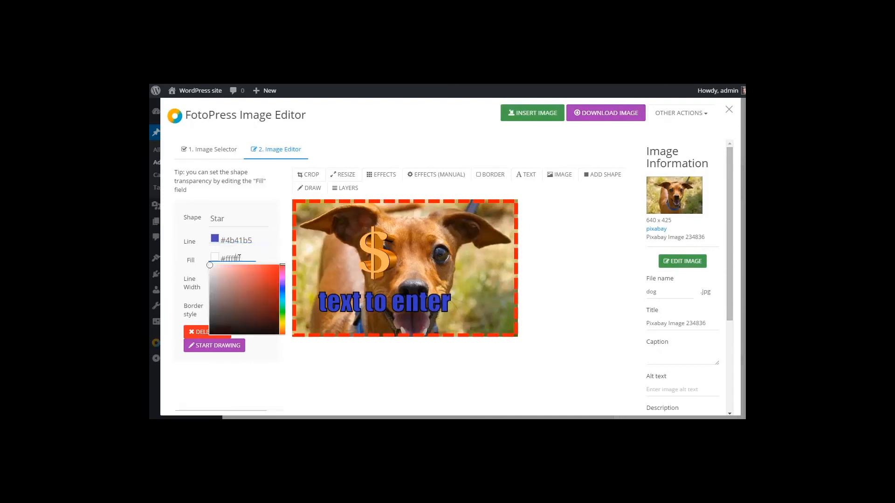
{"action": "left_click", "coordinate": [282, 310]}
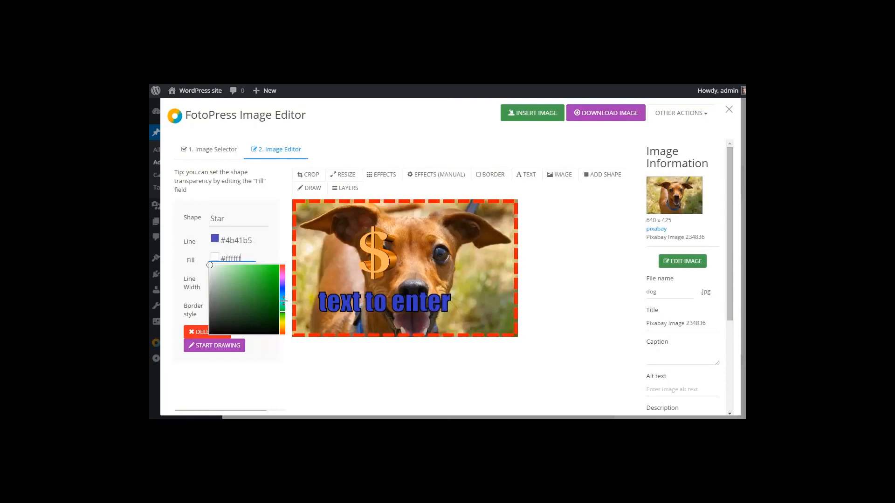
{"action": "left_click", "coordinate": [284, 300]}
{"action": "left_click", "coordinate": [262, 278]}
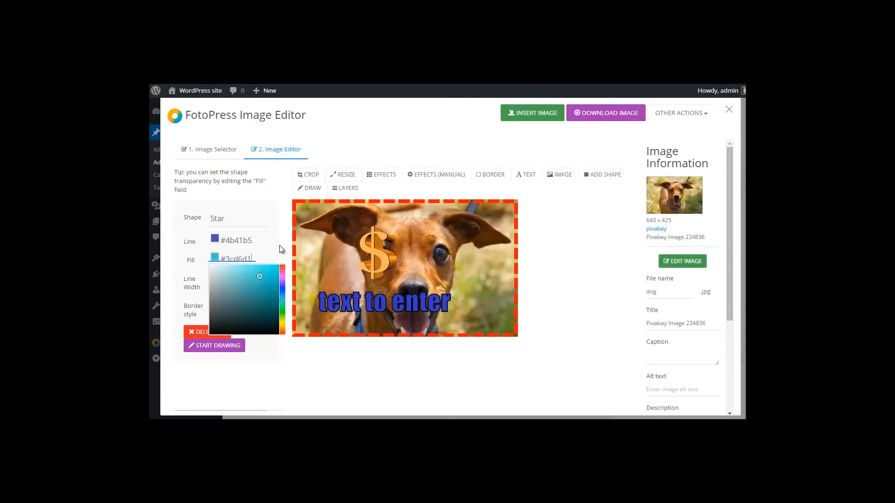
{"action": "left_click", "coordinate": [279, 252]}
Step: Set the line width to 6 and draw a large star over the right half of the dog photo
{"action": "left_click", "coordinate": [238, 277]}
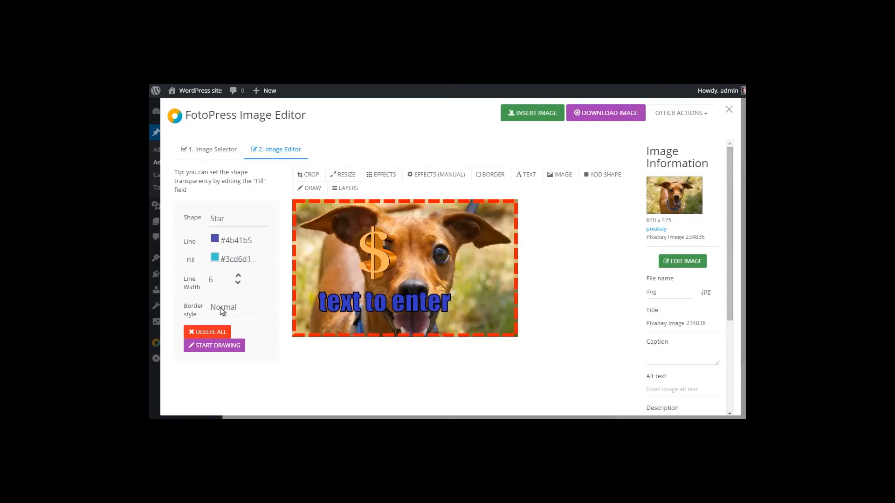
{"action": "left_click", "coordinate": [215, 346]}
{"action": "mouse_move", "coordinate": [344, 282]}
{"action": "left_mouse_down"}
{"action": "mouse_move", "coordinate": [408, 286]}
{"action": "mouse_move", "coordinate": [461, 277]}
{"action": "left_mouse_up"}
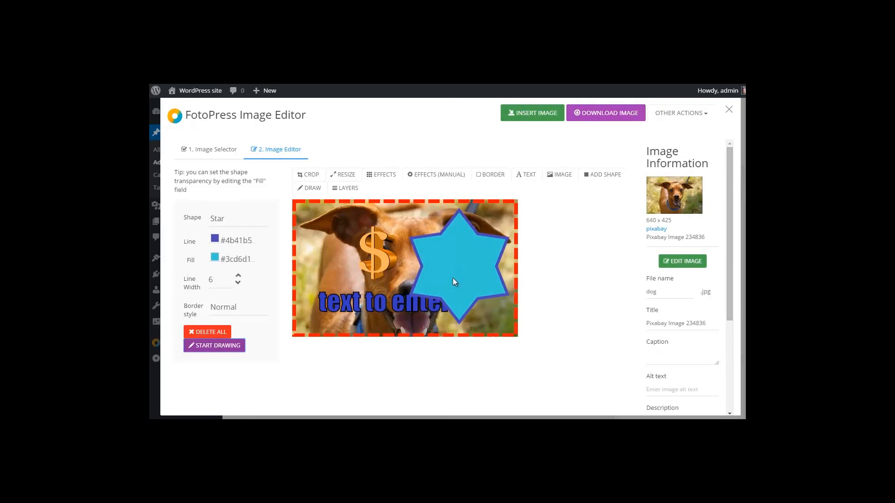
Step: Draw a freehand zigzag line in pink #d12cc9 with width 11 across the dollar sign and the star
{"action": "left_click", "coordinate": [313, 190]}
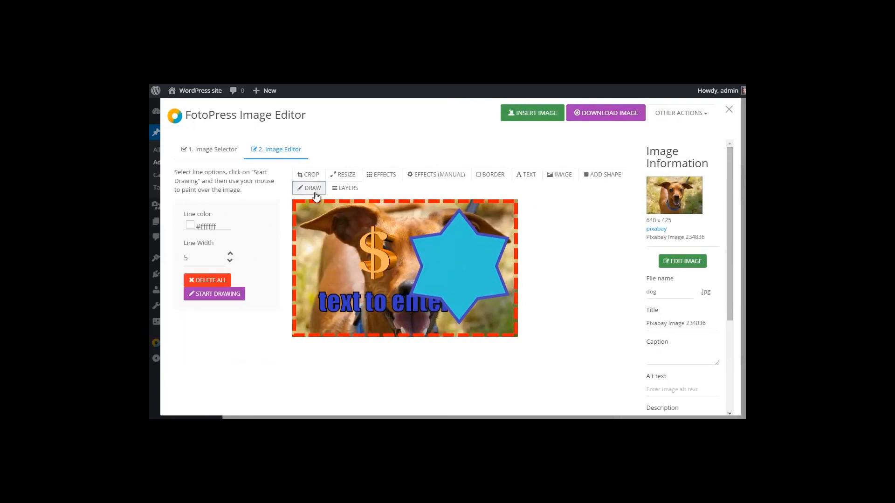
{"action": "left_click", "coordinate": [214, 226]}
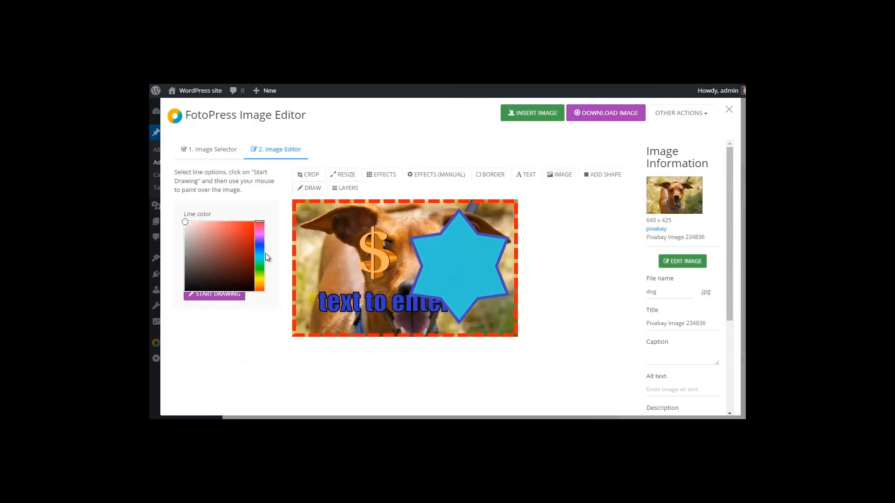
{"action": "left_click", "coordinate": [259, 232]}
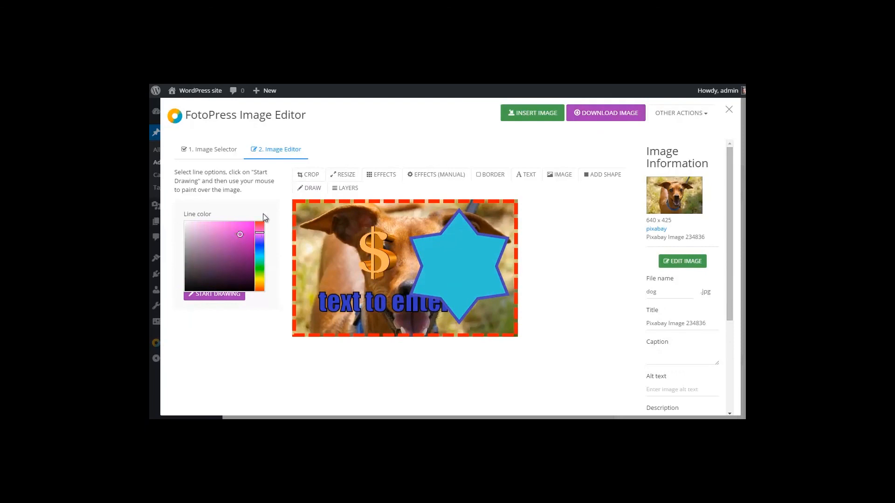
{"action": "left_click", "coordinate": [279, 214]}
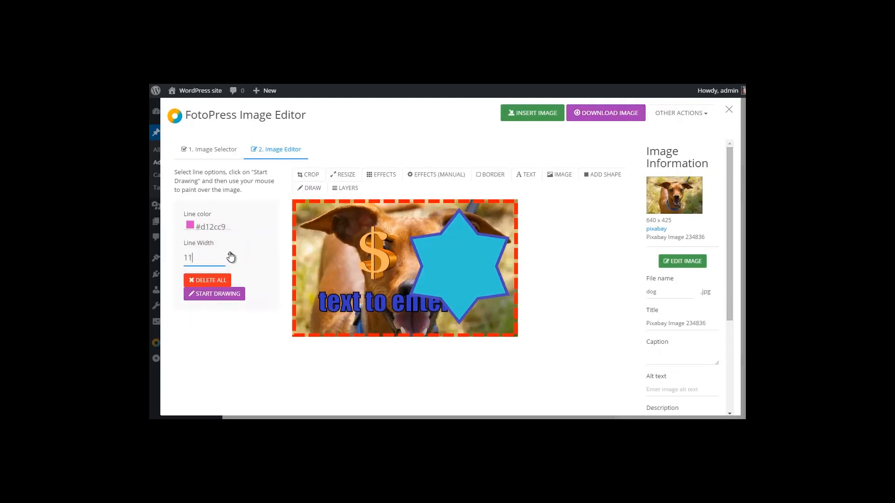
{"action": "left_click", "coordinate": [227, 295]}
{"action": "mouse_move", "coordinate": [351, 238]}
{"action": "left_mouse_down"}
{"action": "mouse_move", "coordinate": [378, 267]}
{"action": "mouse_move", "coordinate": [459, 255]}
{"action": "mouse_move", "coordinate": [469, 309]}
{"action": "mouse_move", "coordinate": [498, 257]}
{"action": "mouse_move", "coordinate": [481, 239]}
{"action": "left_mouse_up"}
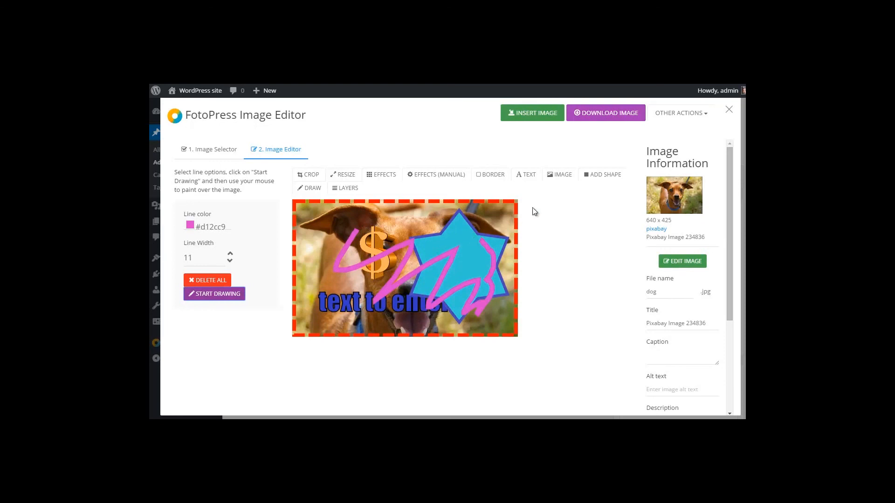
Step: Bring the Text layer to the top of the stack and move the text up across the dollar sign and star
{"action": "left_click", "coordinate": [346, 189]}
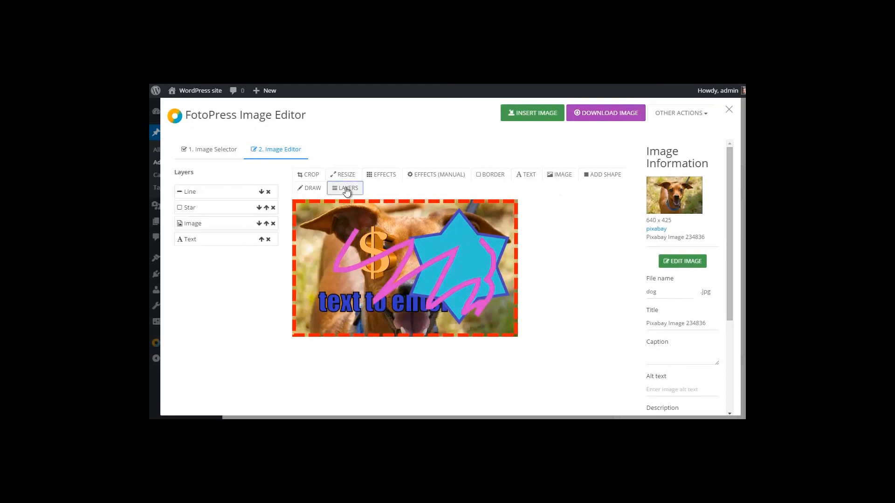
{"action": "left_click", "coordinate": [261, 239]}
{"action": "left_click", "coordinate": [266, 225]}
{"action": "left_click", "coordinate": [266, 208]}
{"action": "left_click_drag", "start_coordinate": [395, 302], "coordinate": [378, 261]}
{"action": "mouse_move", "coordinate": [473, 236]}
{"action": "left_mouse_down"}
{"action": "mouse_move", "coordinate": [400, 238]}
{"action": "mouse_move", "coordinate": [483, 240]}
{"action": "left_mouse_up"}
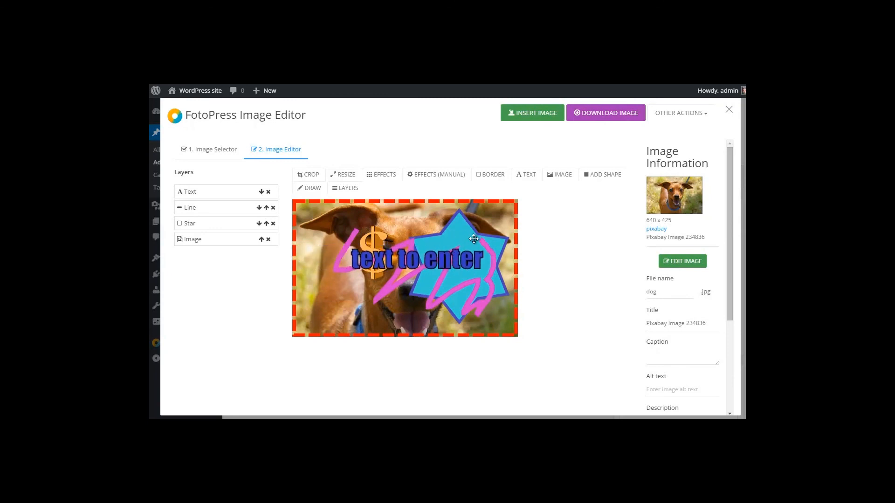
Step: Bring the dollar sign's Image layer to the top of the stack and move it over the middle of the text
{"action": "left_click", "coordinate": [261, 239]}
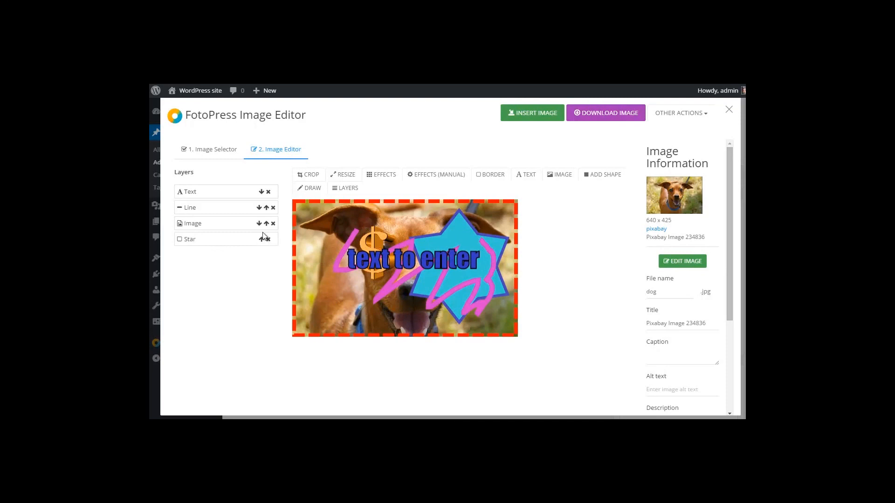
{"action": "left_click", "coordinate": [268, 226]}
{"action": "left_click", "coordinate": [266, 207]}
{"action": "left_click", "coordinate": [378, 256]}
{"action": "left_click_drag", "start_coordinate": [378, 256], "coordinate": [412, 259]}
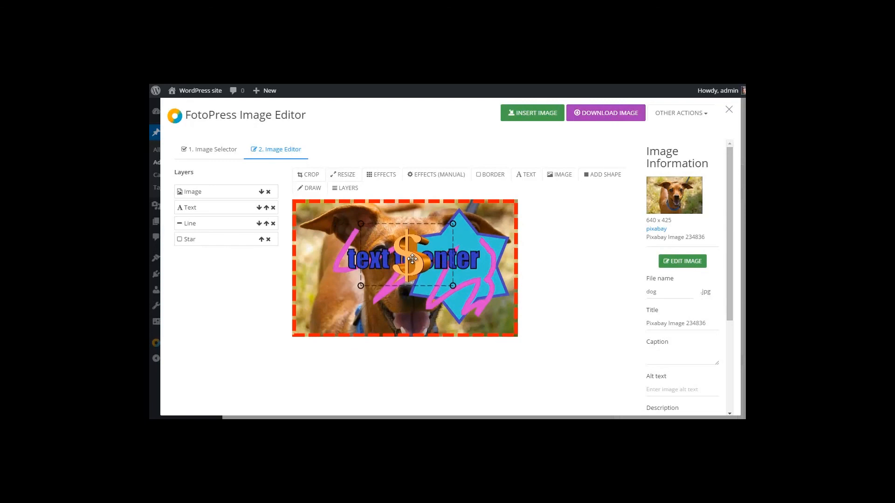
{"action": "left_click", "coordinate": [550, 264]}
Step: Download the edited dog image, open the downloaded file to view it and close the viewer
{"action": "left_click", "coordinate": [592, 115]}
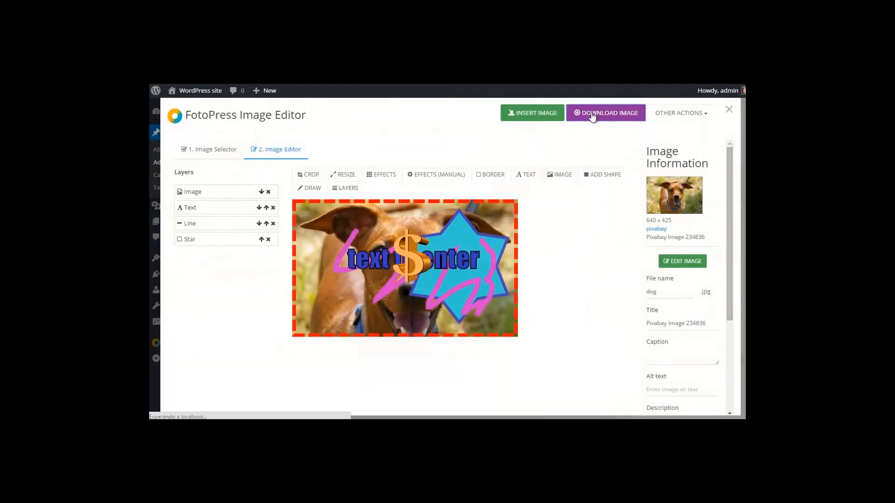
{"action": "left_click", "coordinate": [204, 412]}
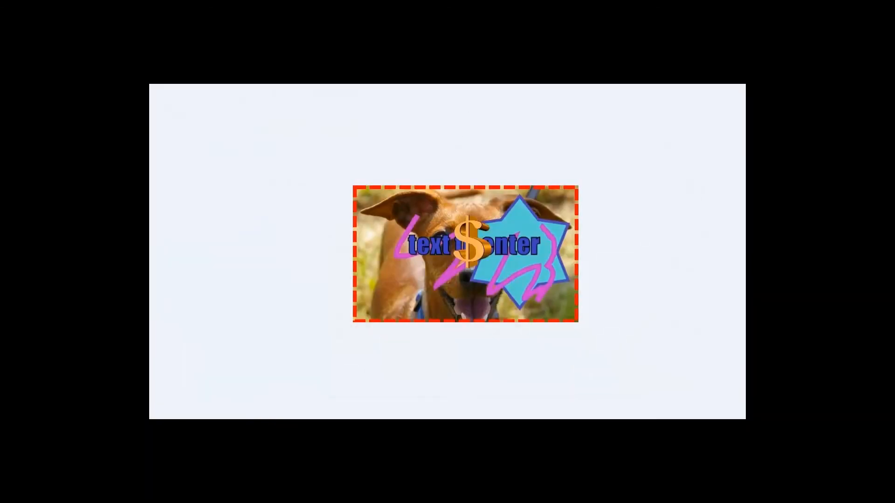
{"action": "key", "text": "alt+F4"}
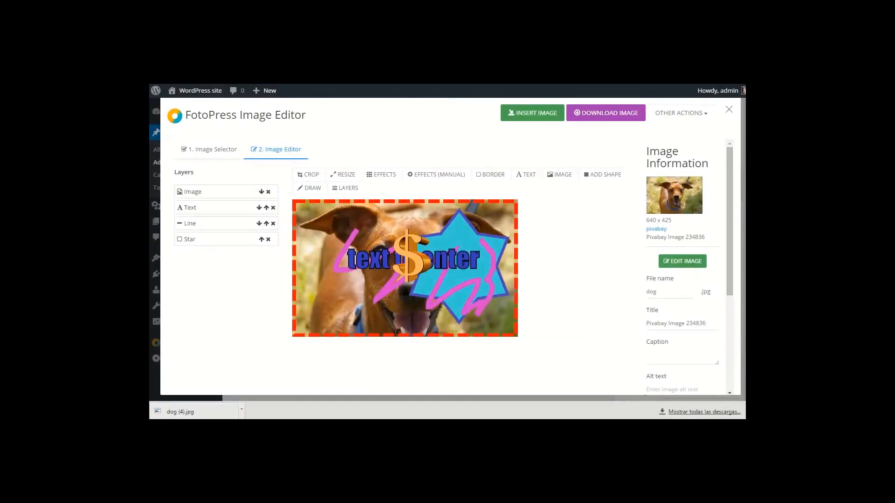
Step: Check the Facebook sharing options, including where to post, and the remaining destinations for sharing or saving the image
{"action": "left_click", "coordinate": [688, 114]}
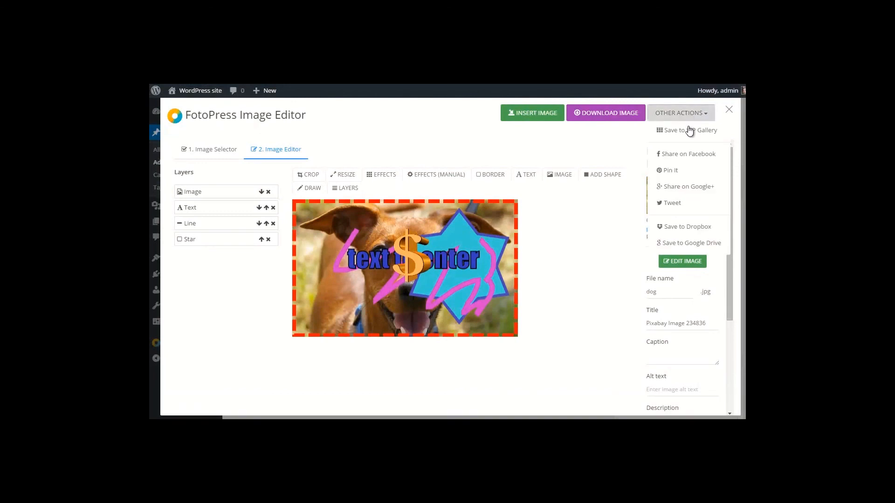
{"action": "left_click", "coordinate": [698, 155]}
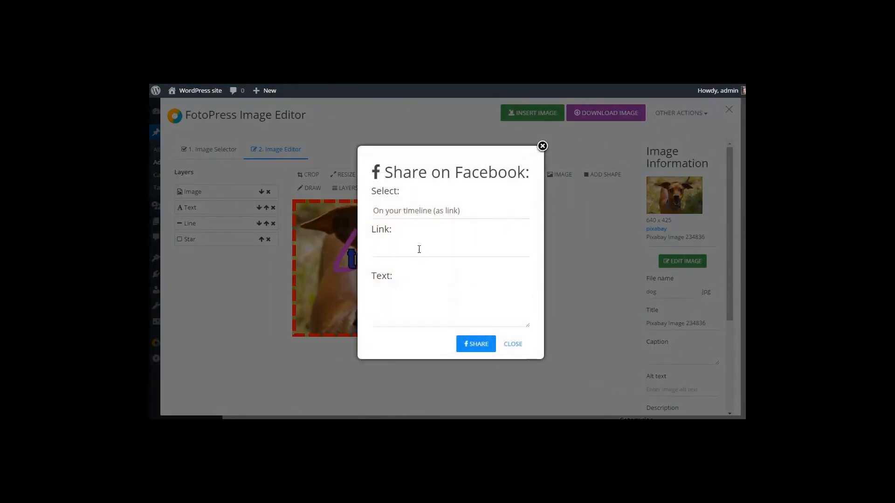
{"action": "left_click", "coordinate": [428, 211]}
{"action": "left_click", "coordinate": [432, 212]}
{"action": "left_click", "coordinate": [542, 146]}
{"action": "left_click", "coordinate": [701, 114]}
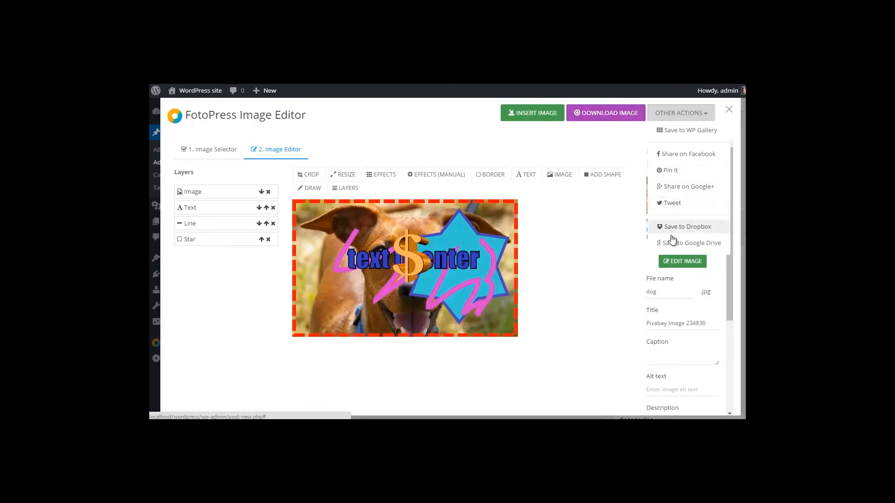
{"action": "left_click", "coordinate": [594, 261]}
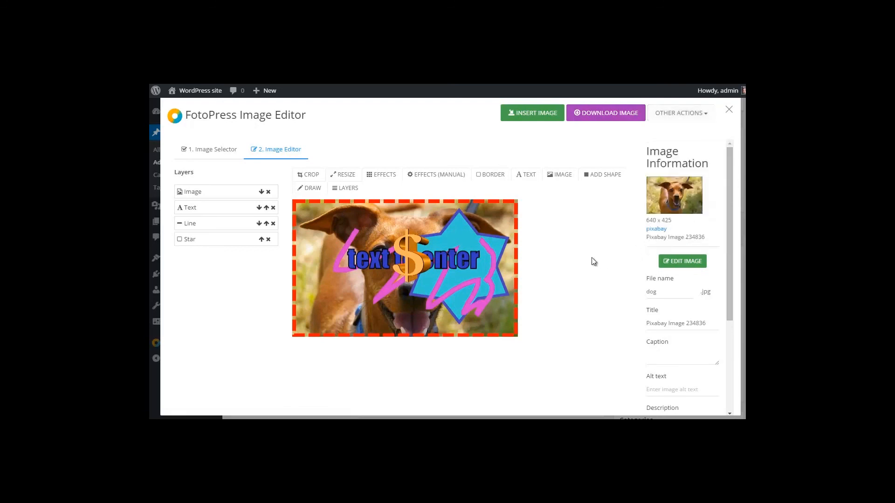
Step: Insert the edited dog image into the WordPress post
{"action": "left_click", "coordinate": [534, 115]}
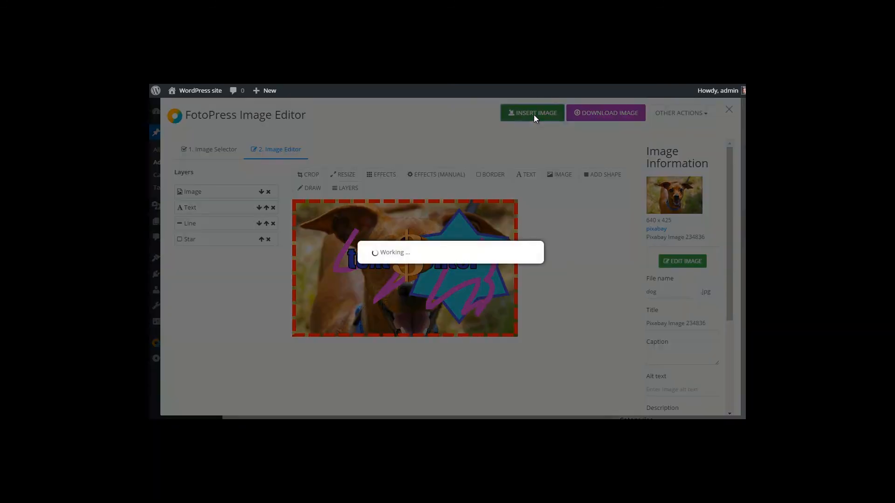